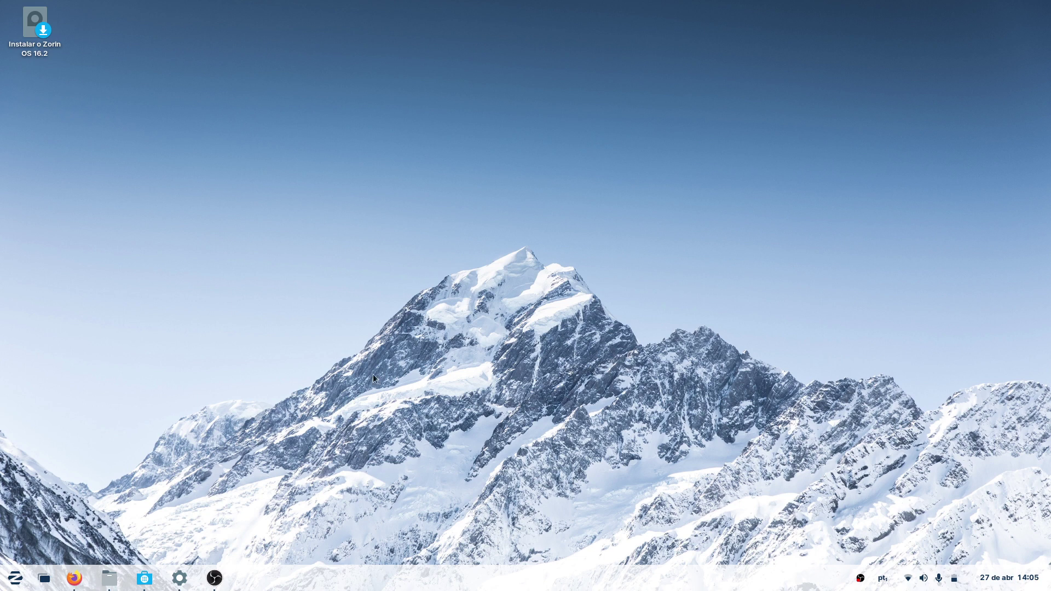
Step: Search Google for "zorin os" in a new Firefox tab and open the zorin.com Download page
click(71, 578)
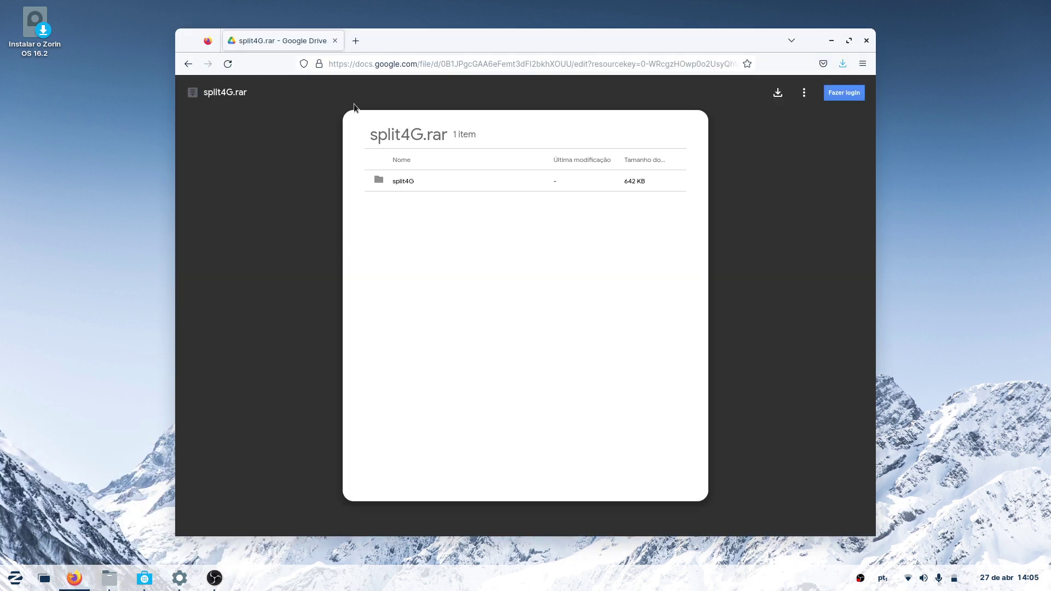
click(356, 44)
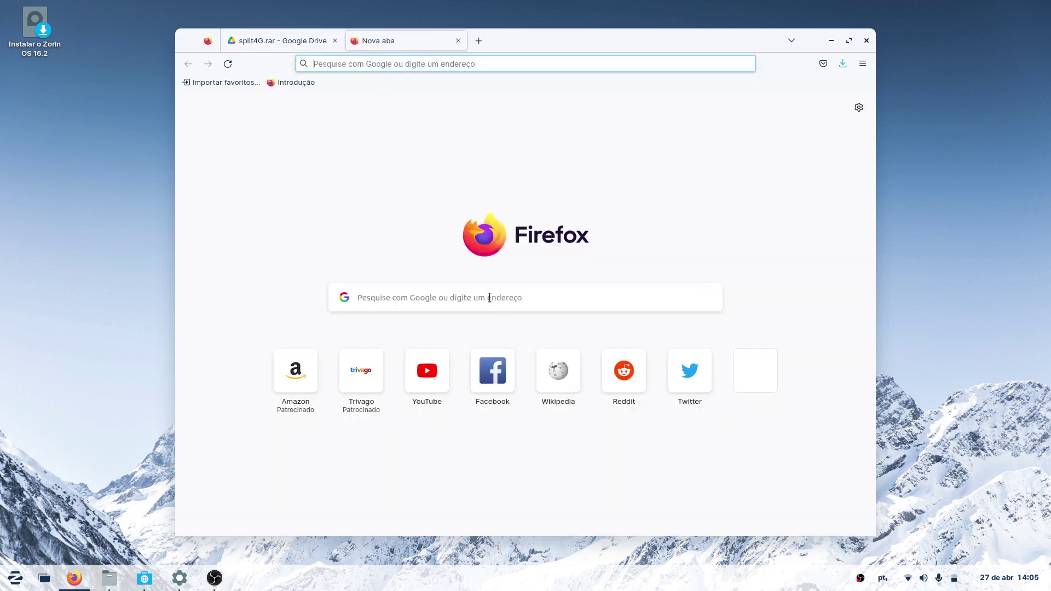
click(489, 297)
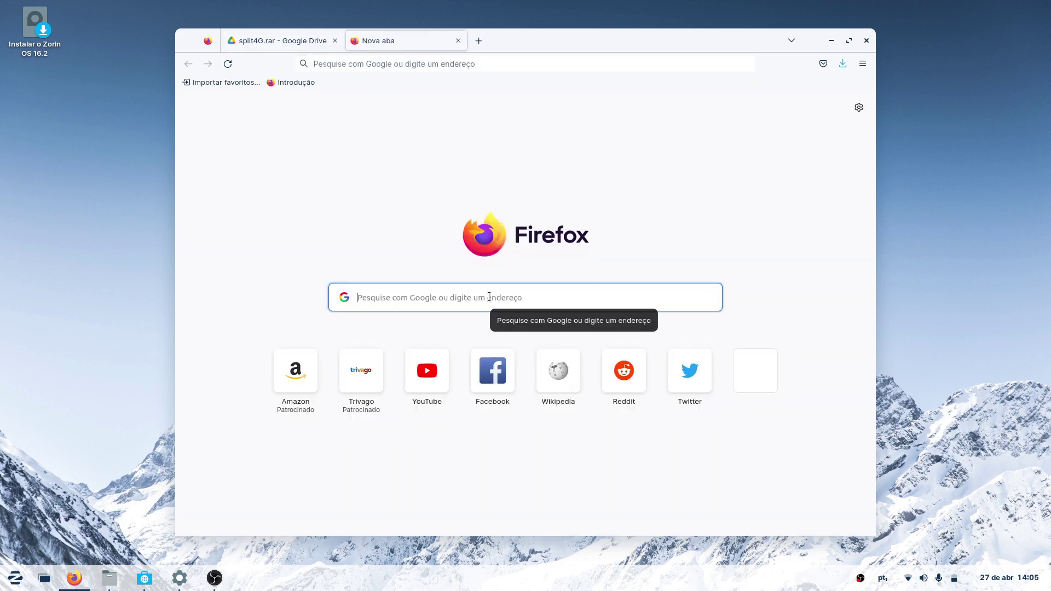
text(zori)
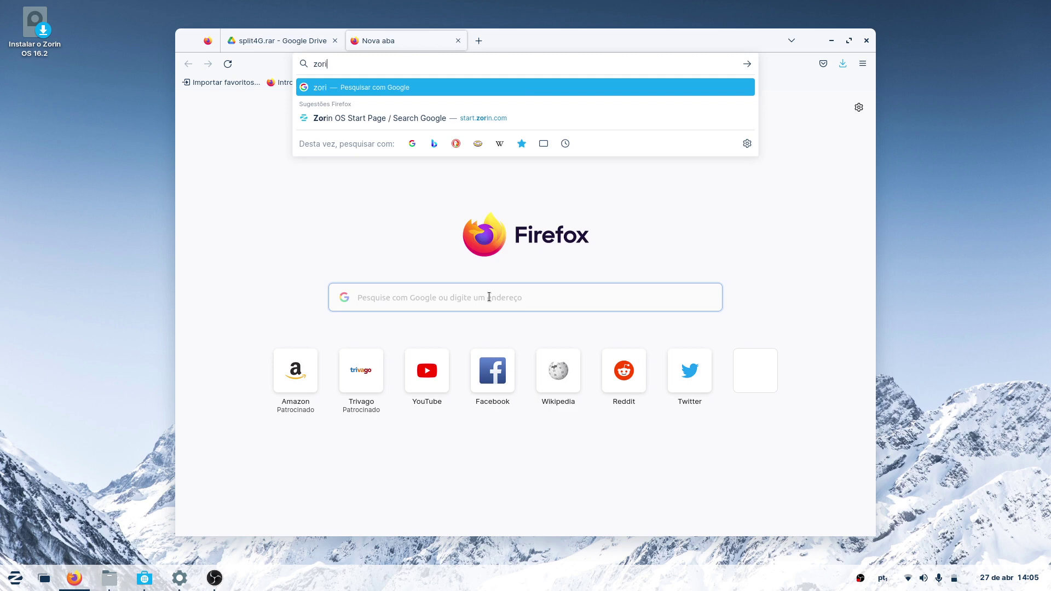
text(n os)
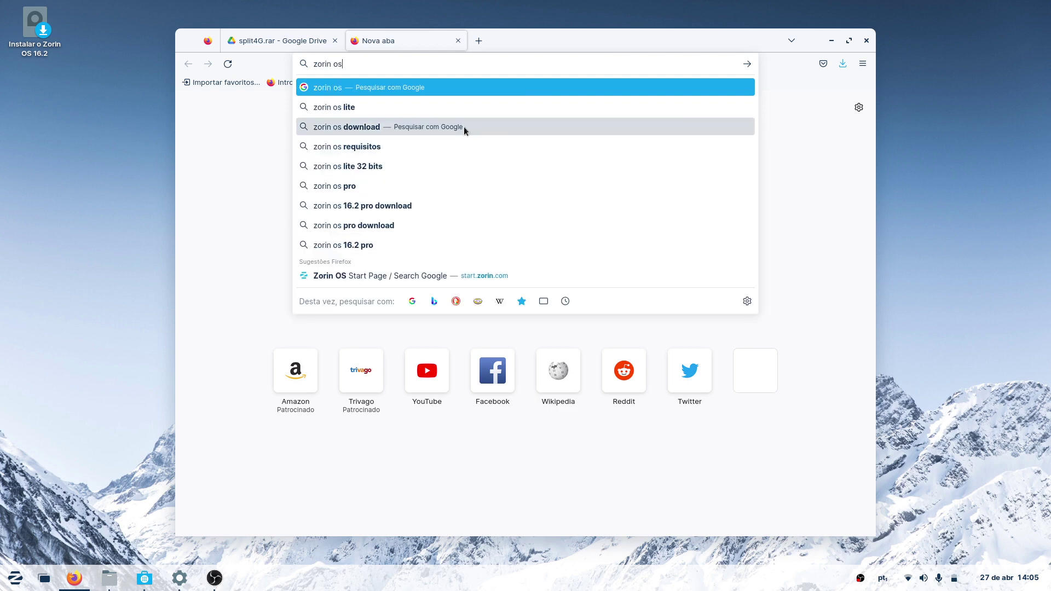
click(425, 88)
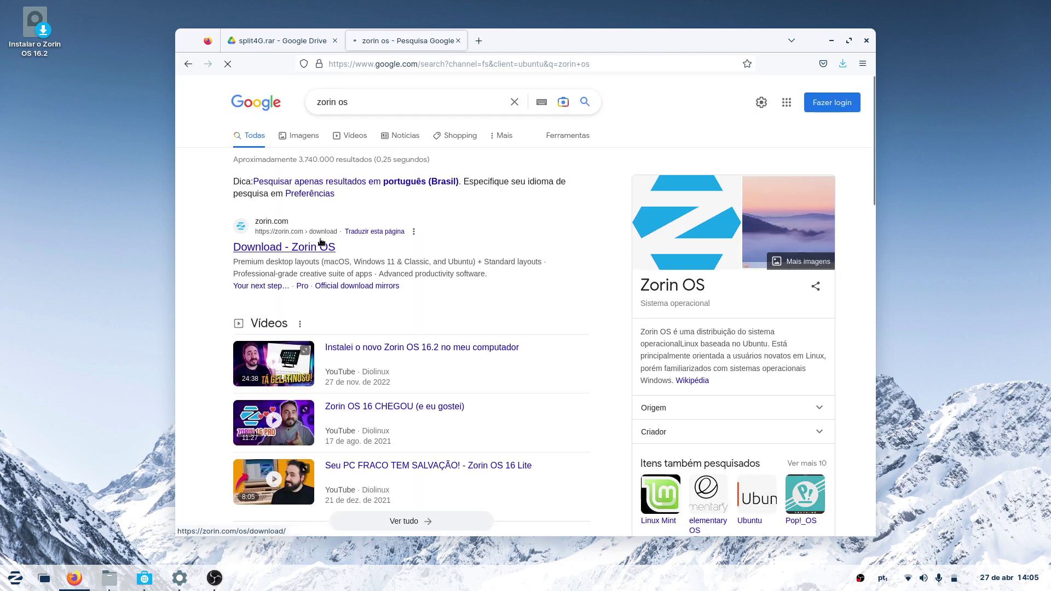
click(310, 247)
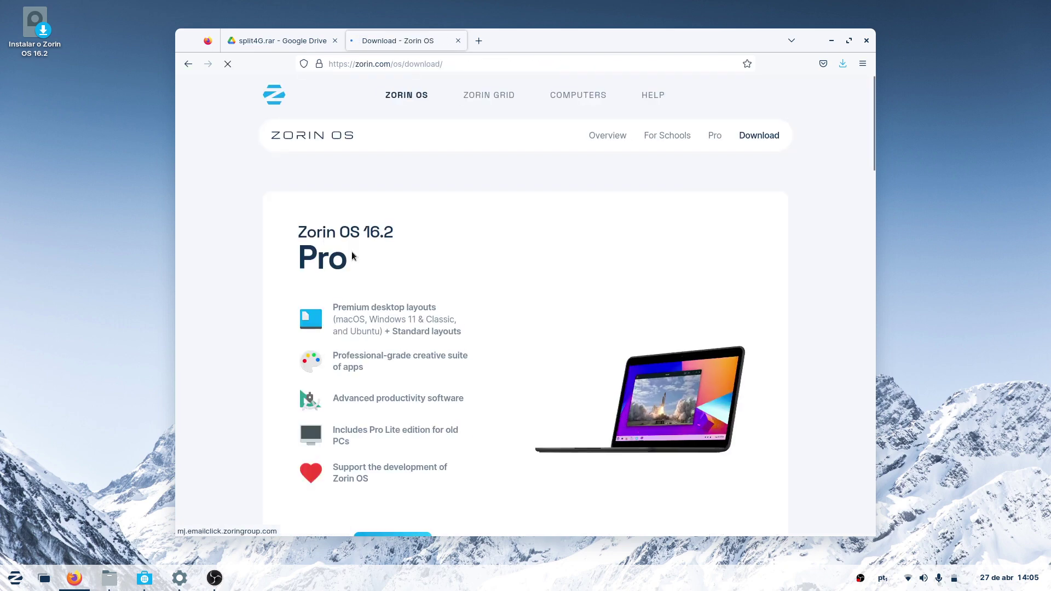
Step: Look over the Zorin OS 16.2 Pro, Core and Lite editions on the download page and minimize the browser
scroll(423, 290, down, 5)
scroll(423, 290, down, 6)
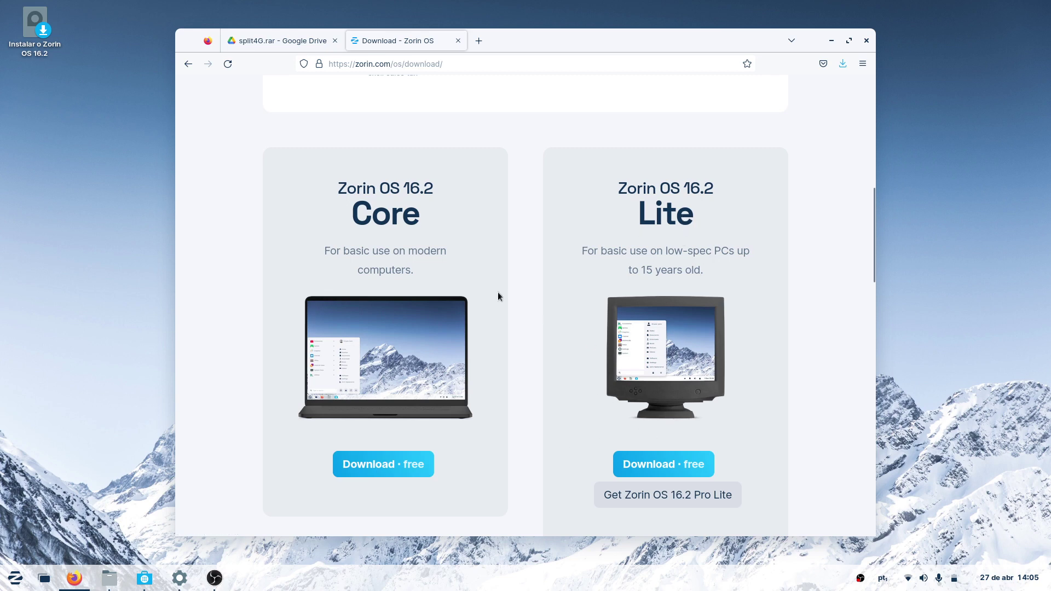
scroll(468, 281, up, 3)
scroll(468, 281, up, 3)
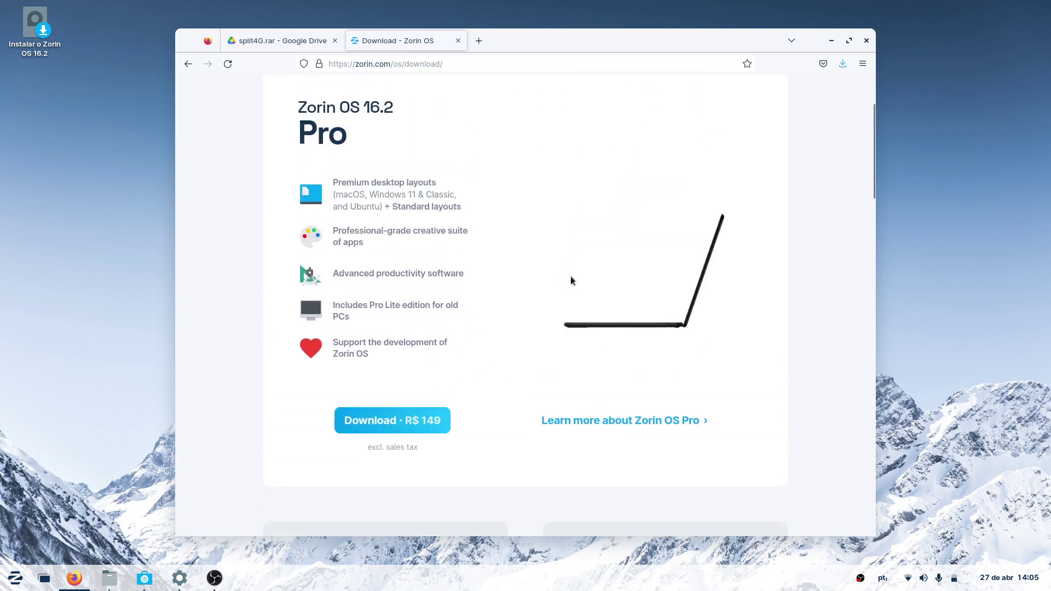
scroll(542, 303, up, 1)
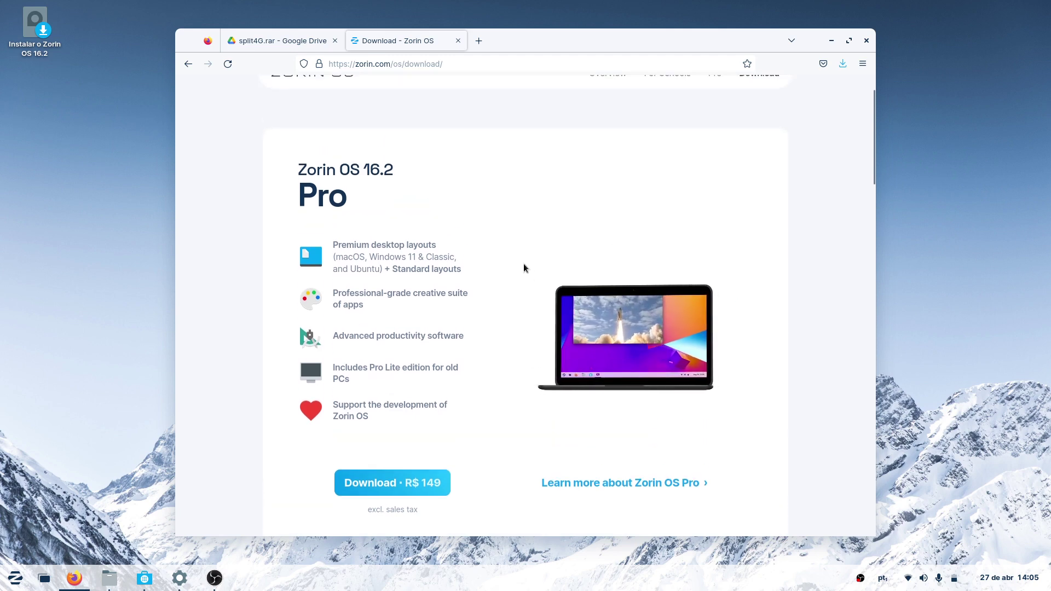
scroll(515, 281, up, 1)
scroll(509, 293, down, 1)
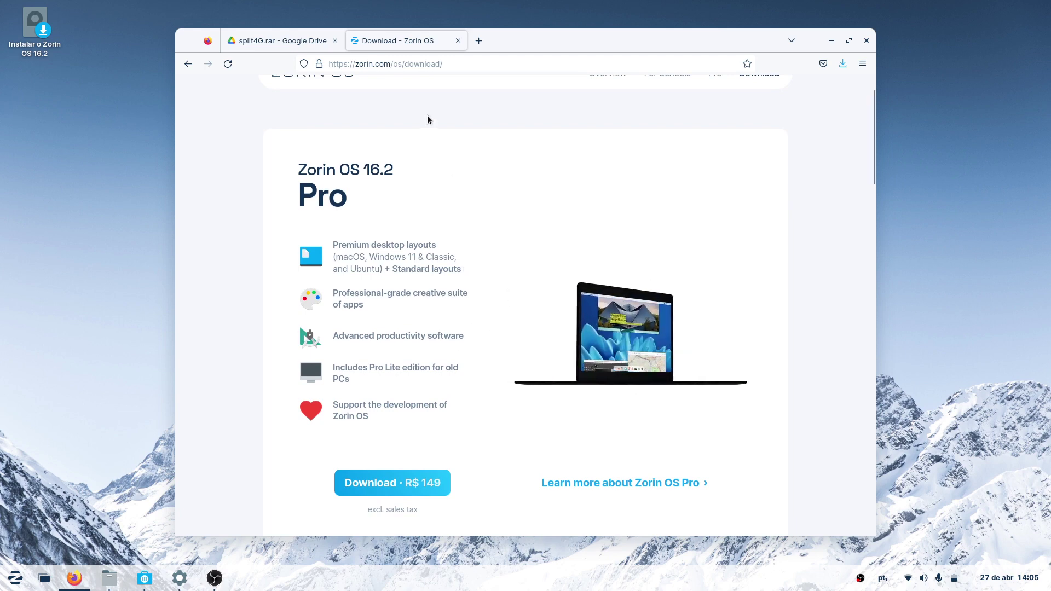
click(830, 41)
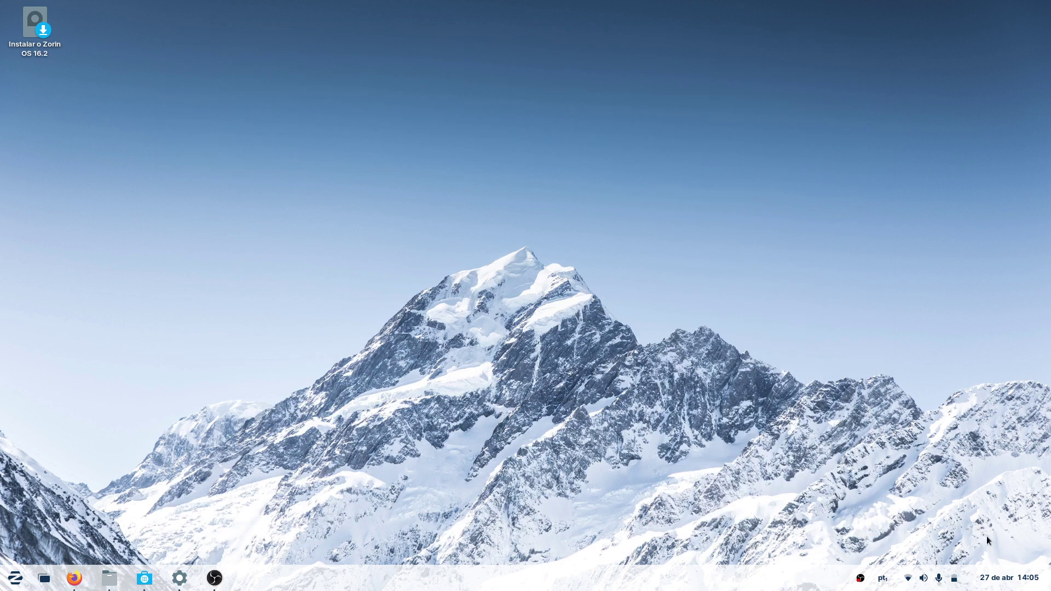
Step: Look at the date and time panel and the Zorin applications menu, closing each one
click(1005, 580)
click(563, 389)
click(10, 579)
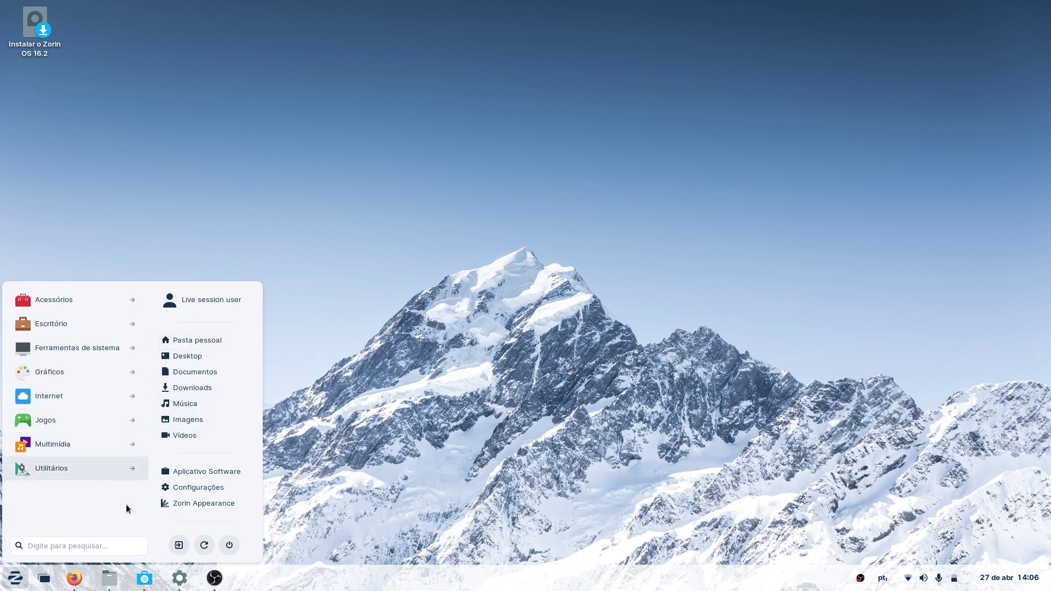
click(386, 392)
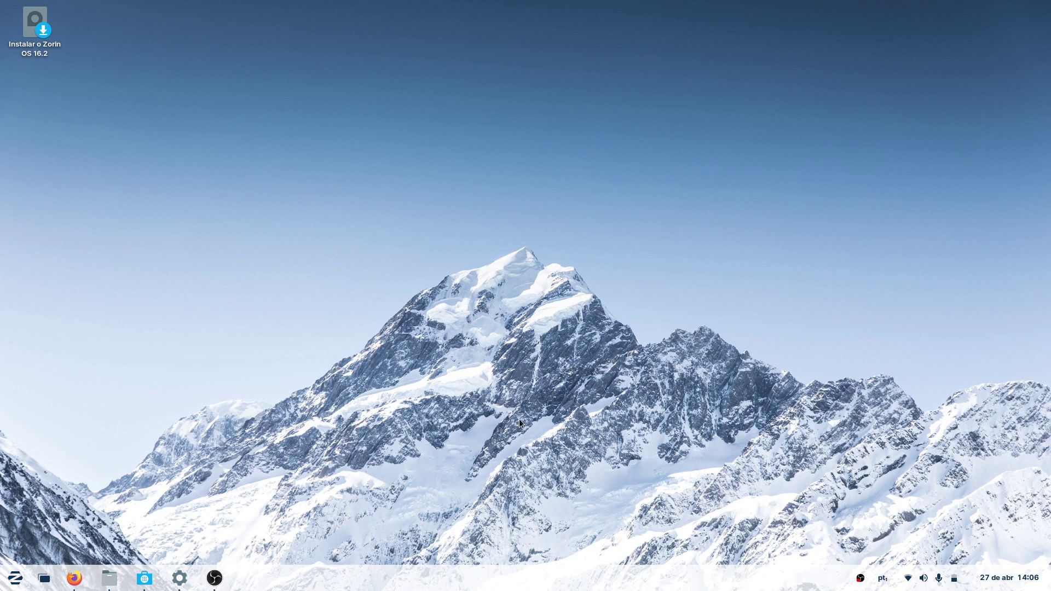
Step: Open the file manager and go to the split4G folder inside Downloads
click(108, 578)
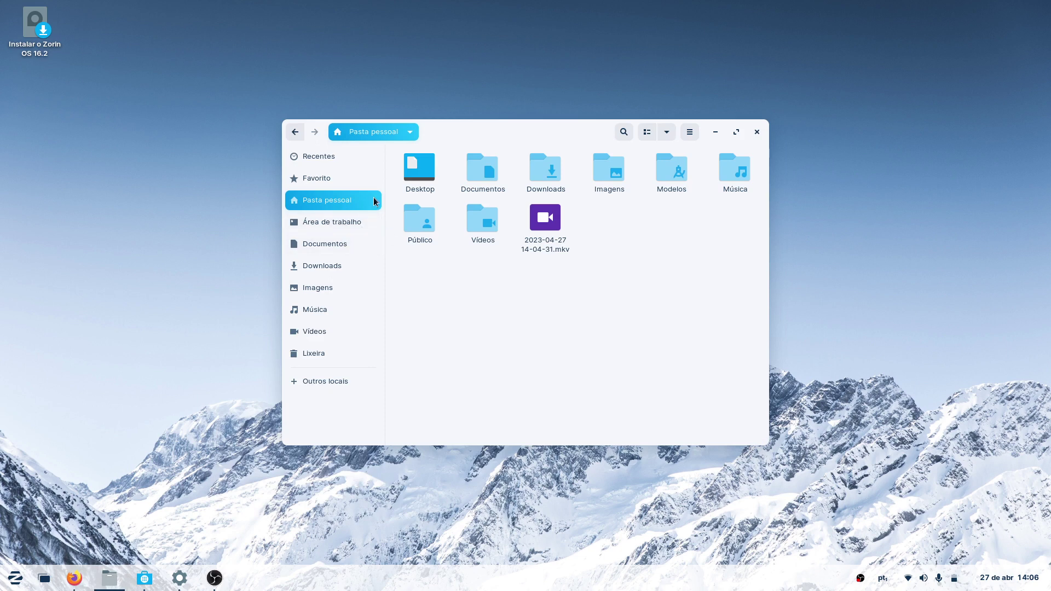
click(333, 265)
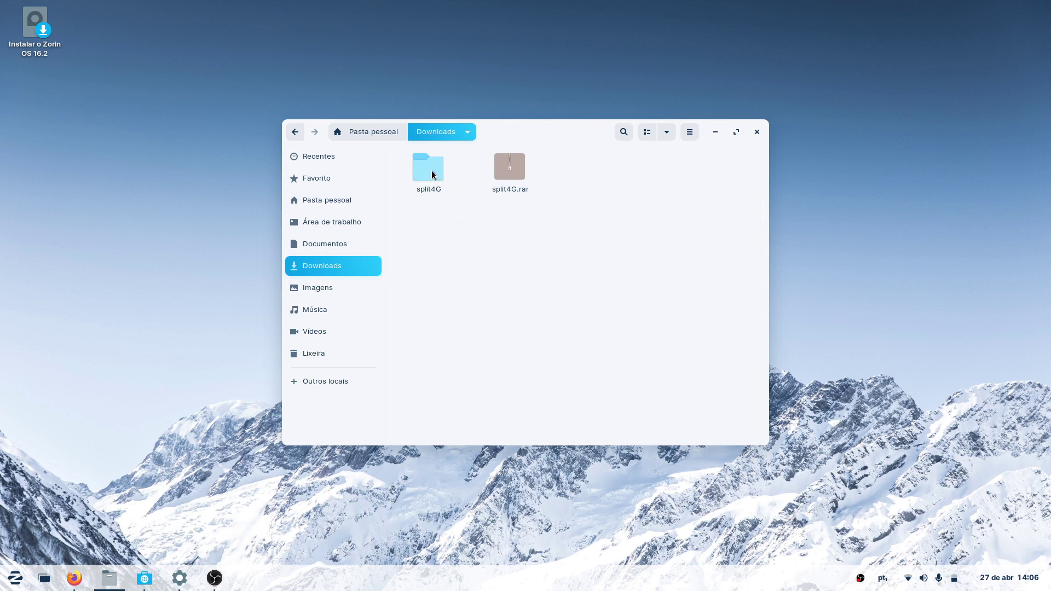
double_click(429, 171)
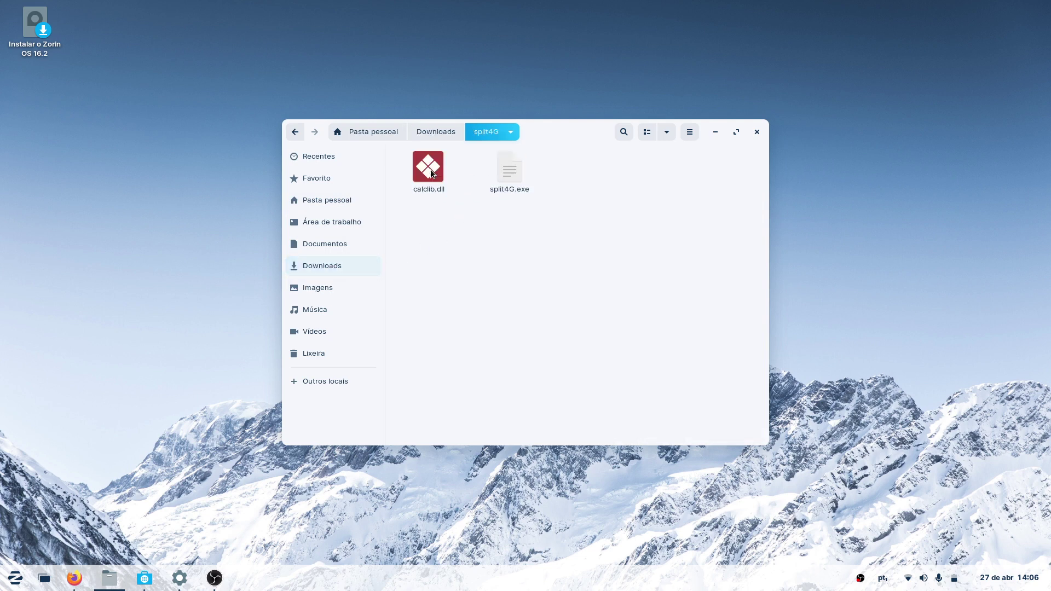
Step: Check the context options of split4G.exe, open the file with its default application and close that window
click(510, 179)
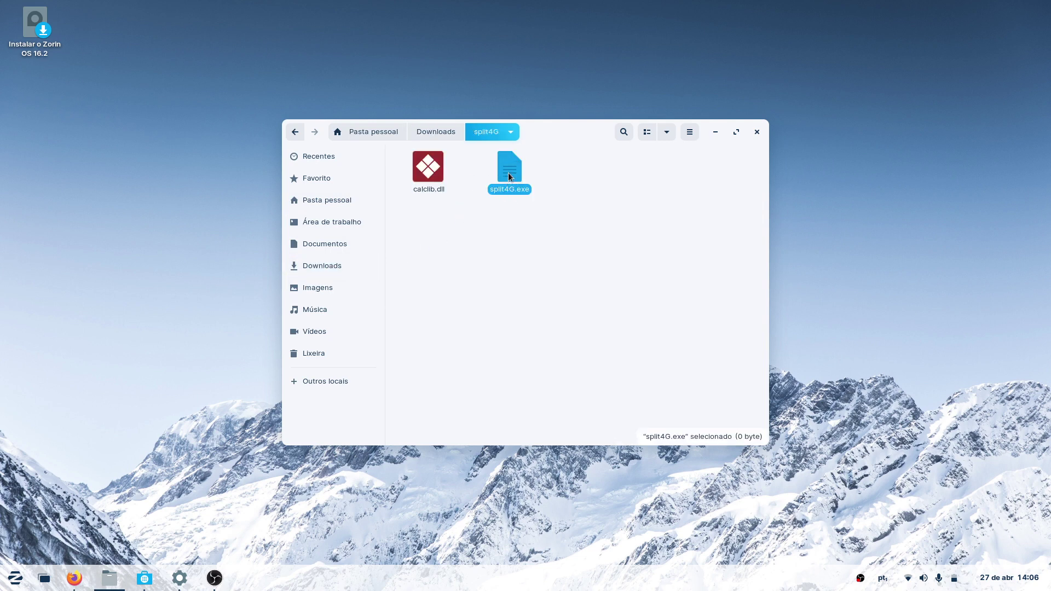
right_click(509, 176)
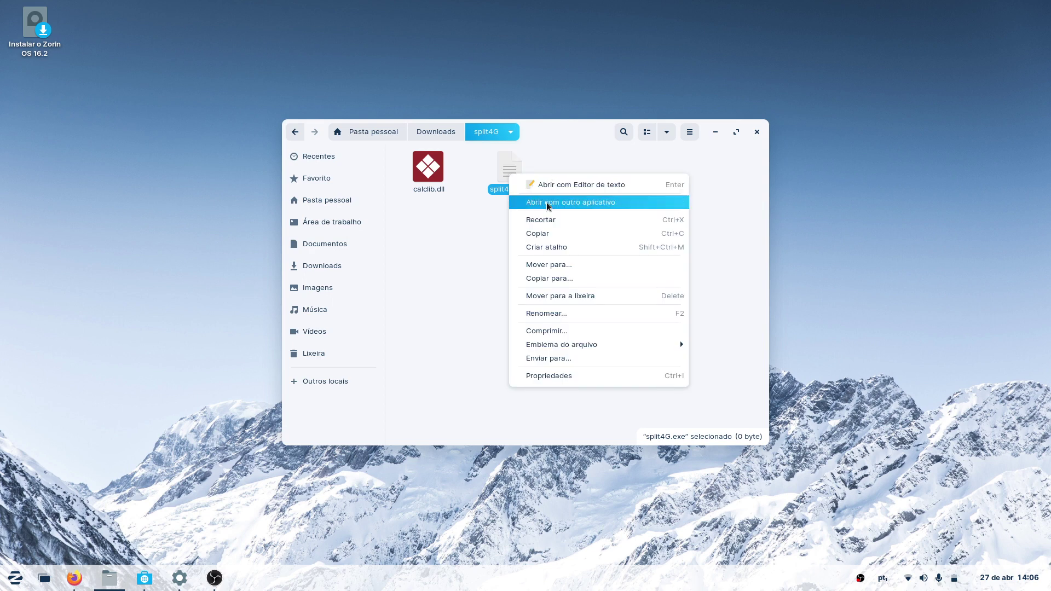
click(507, 176)
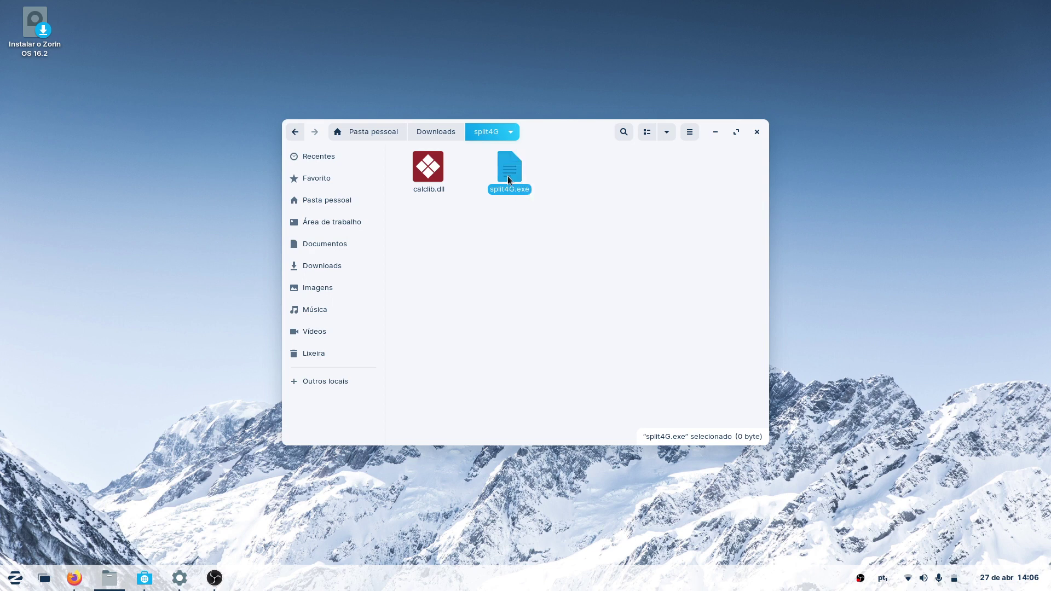
double_click(507, 176)
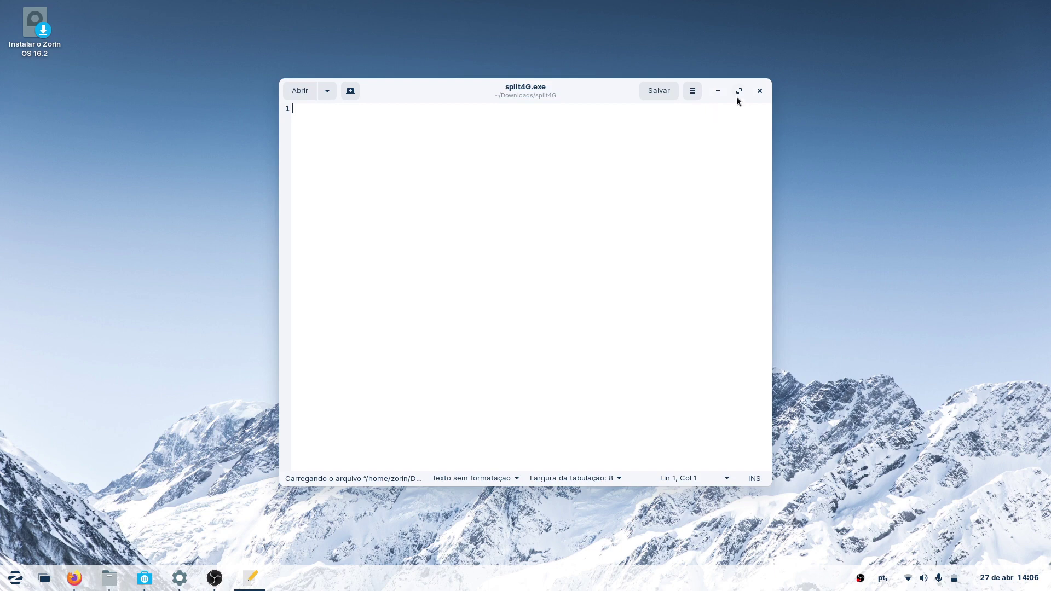
click(759, 91)
click(594, 200)
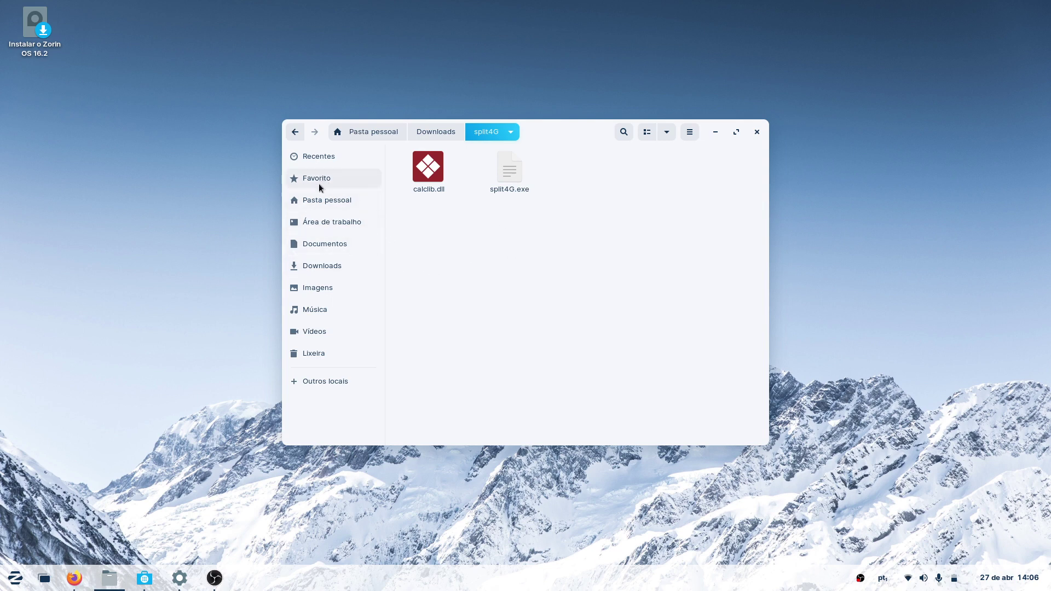
Step: Return to Pasta pessoal in the file manager and minimize its window
click(321, 199)
click(671, 222)
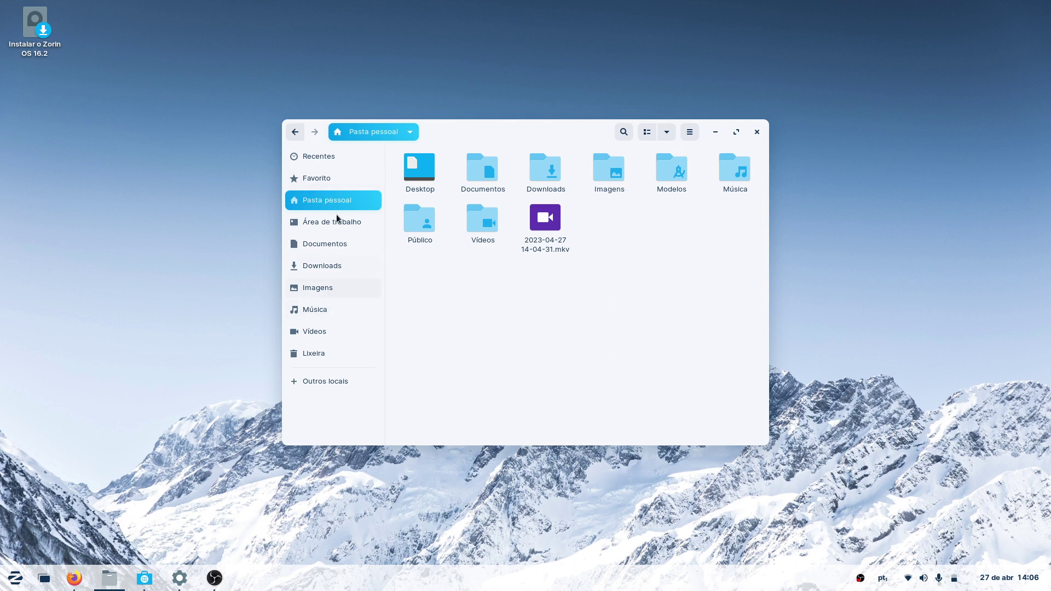
click(714, 132)
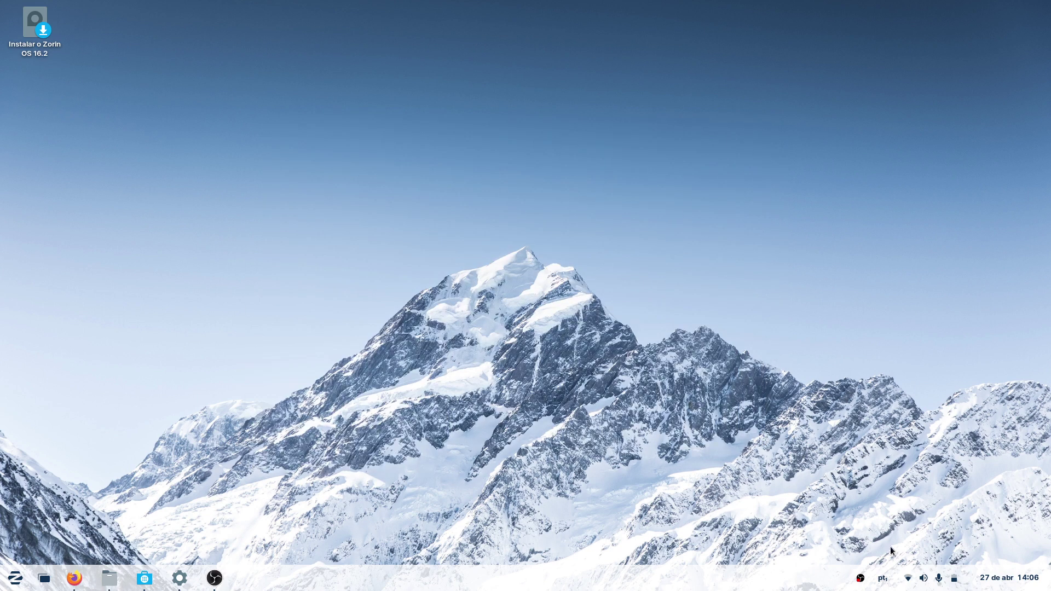
click(1009, 578)
click(586, 417)
Step: Open the system settings and view the Cor page
click(180, 578)
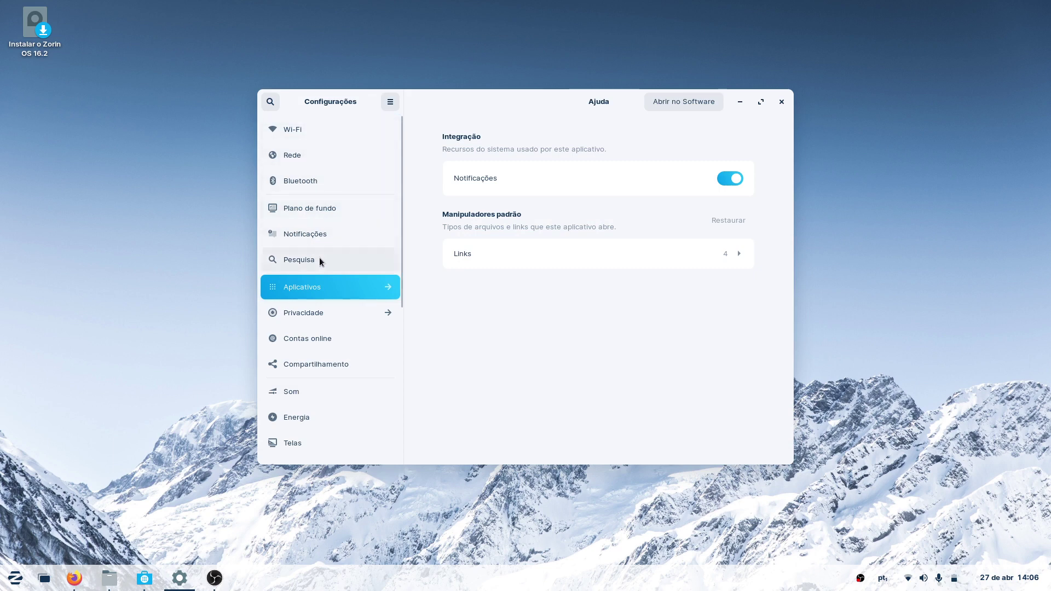
scroll(321, 259, down, 5)
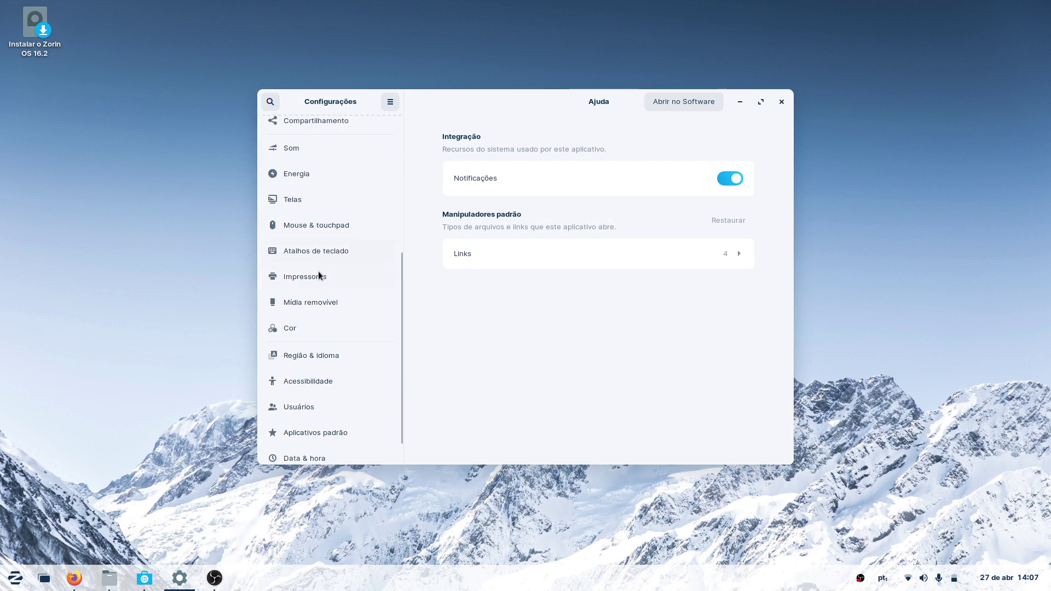
click(314, 325)
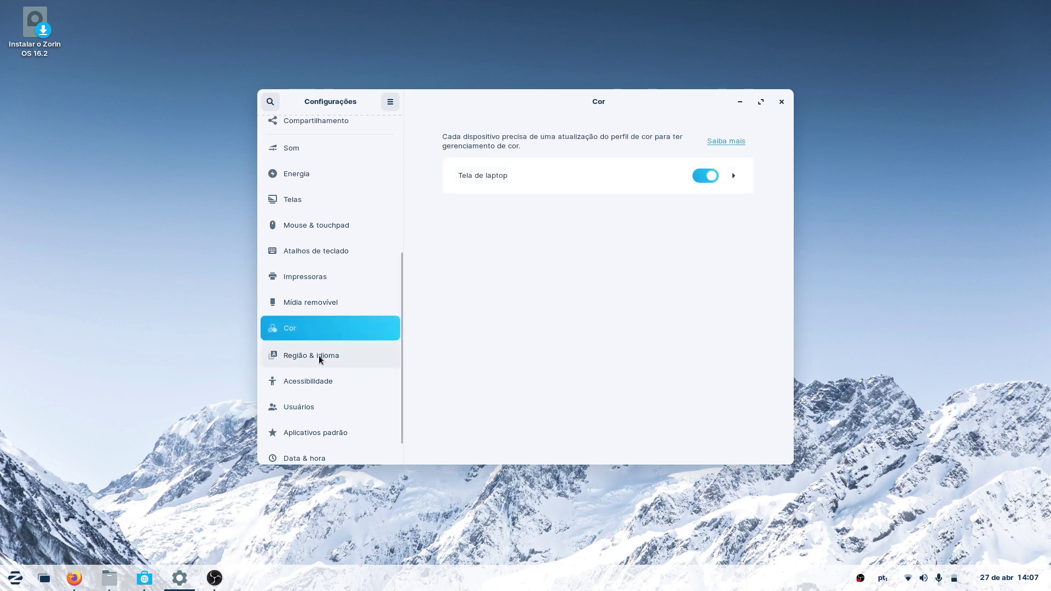
scroll(321, 393, down, 1)
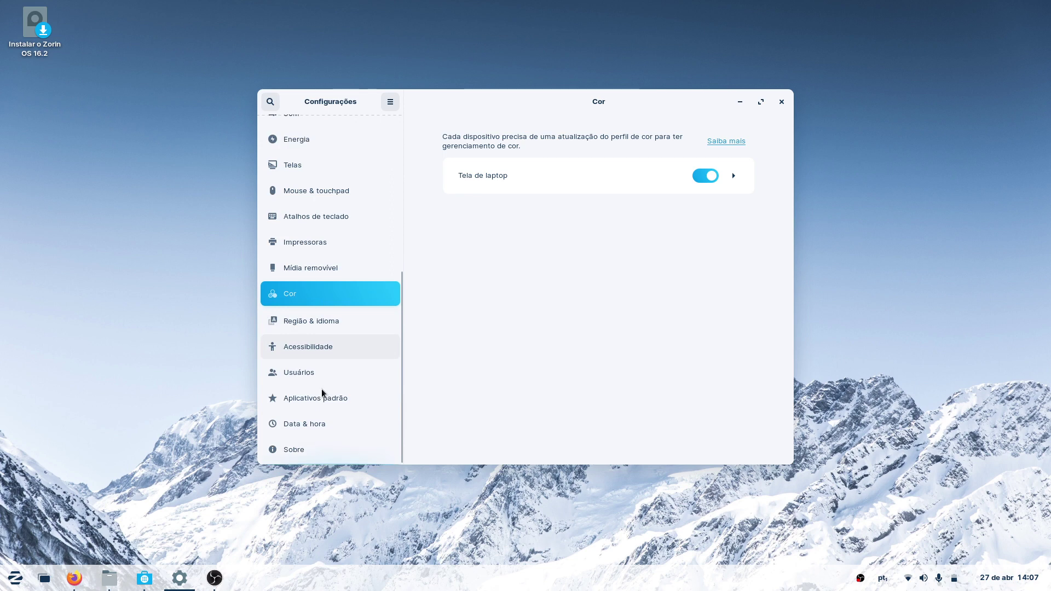
Step: View the Telas page with the built-in display's settings
scroll(321, 393, up, 1)
scroll(340, 331, up, 1)
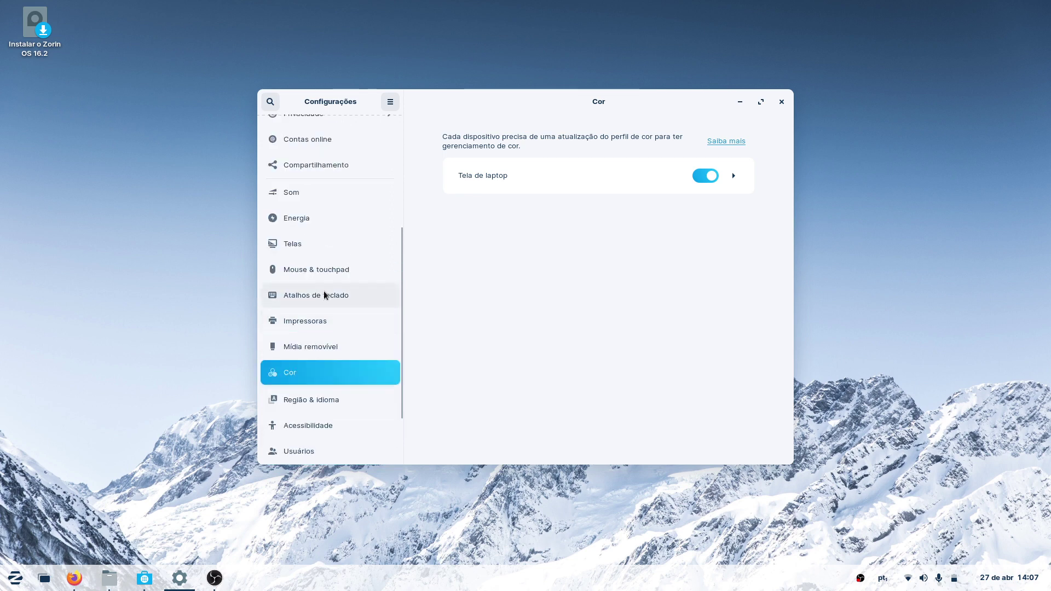
scroll(328, 312, up, 1)
click(303, 282)
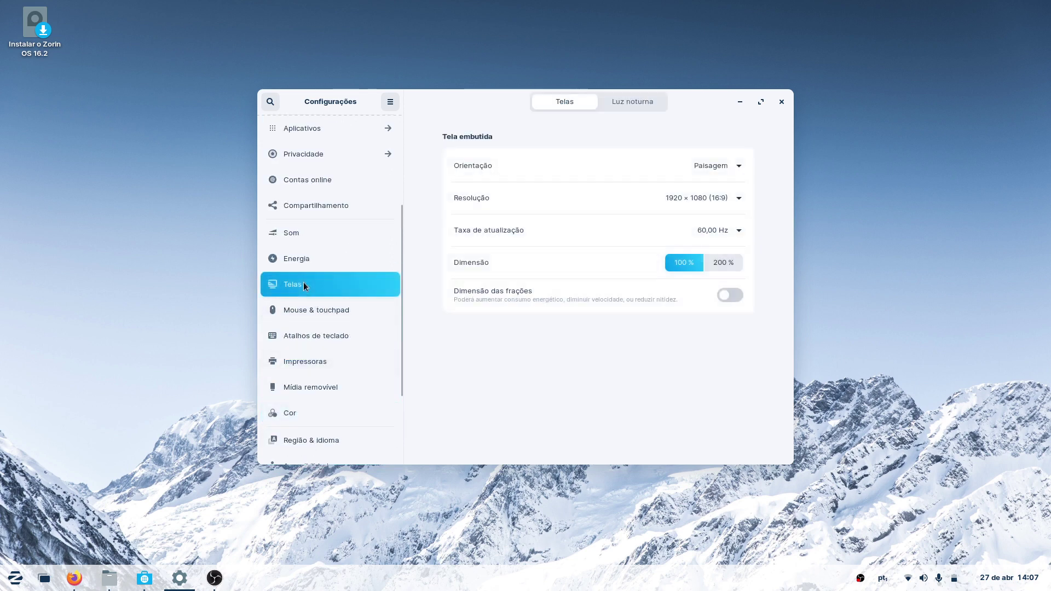
Step: Open the Aplicativos section of the settings and browse the installed applications down to the end of the list
scroll(320, 300, up, 4)
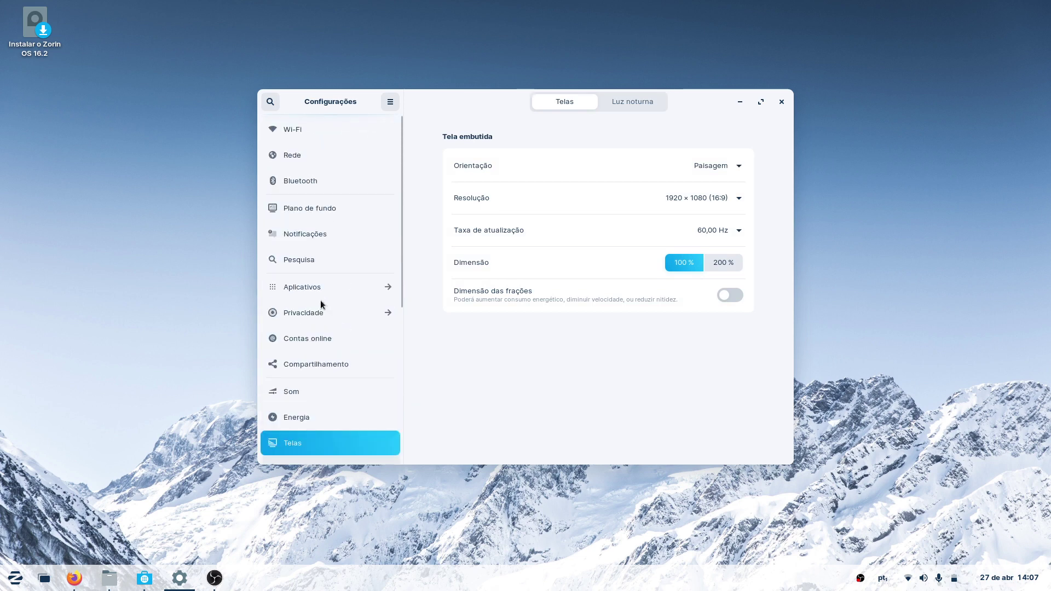
click(323, 289)
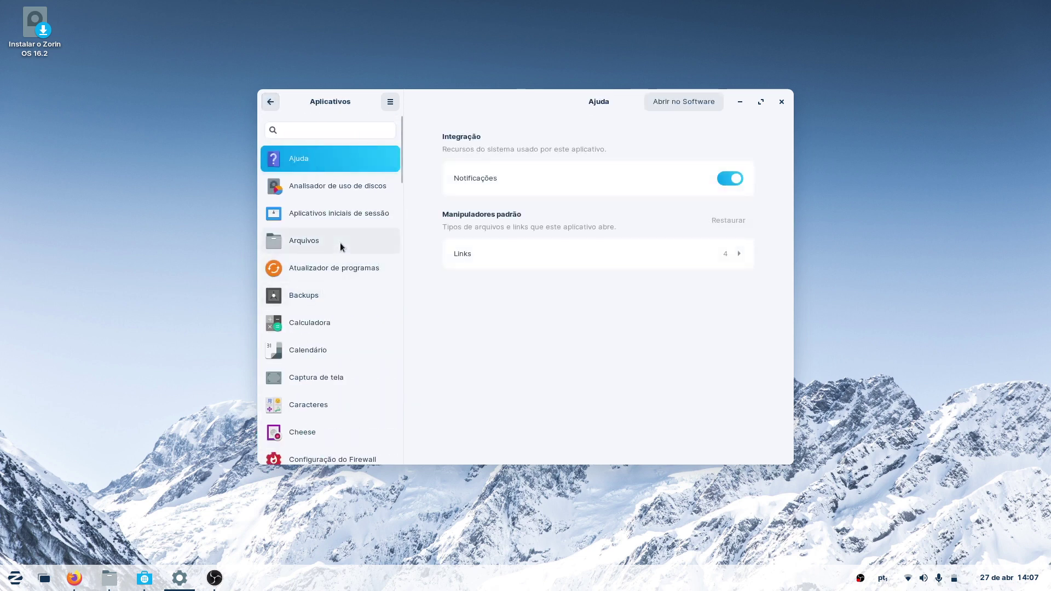
scroll(340, 242, down, 1)
scroll(340, 243, down, 8)
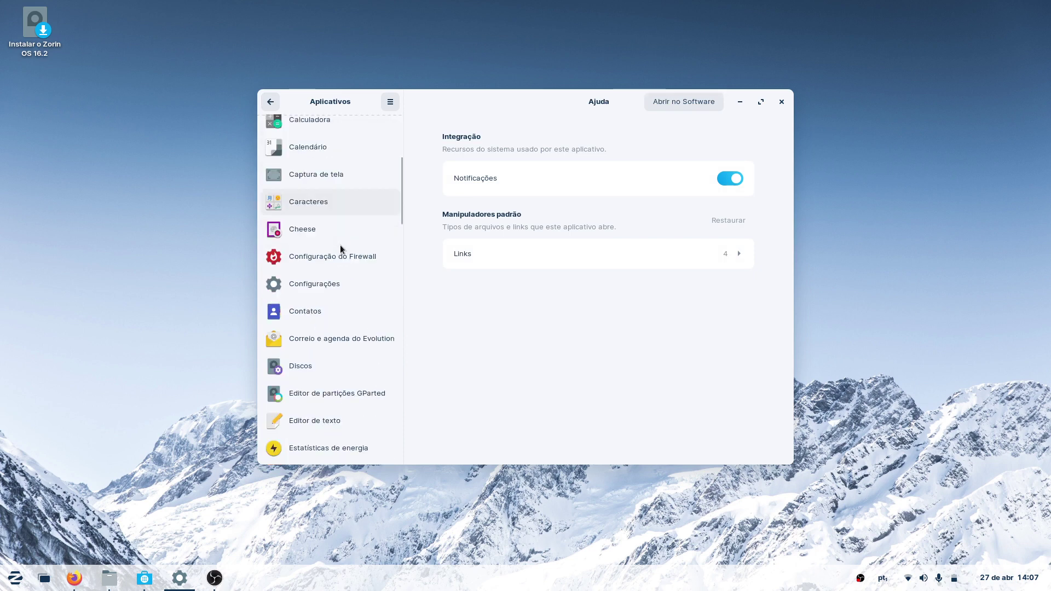
scroll(340, 244, down, 14)
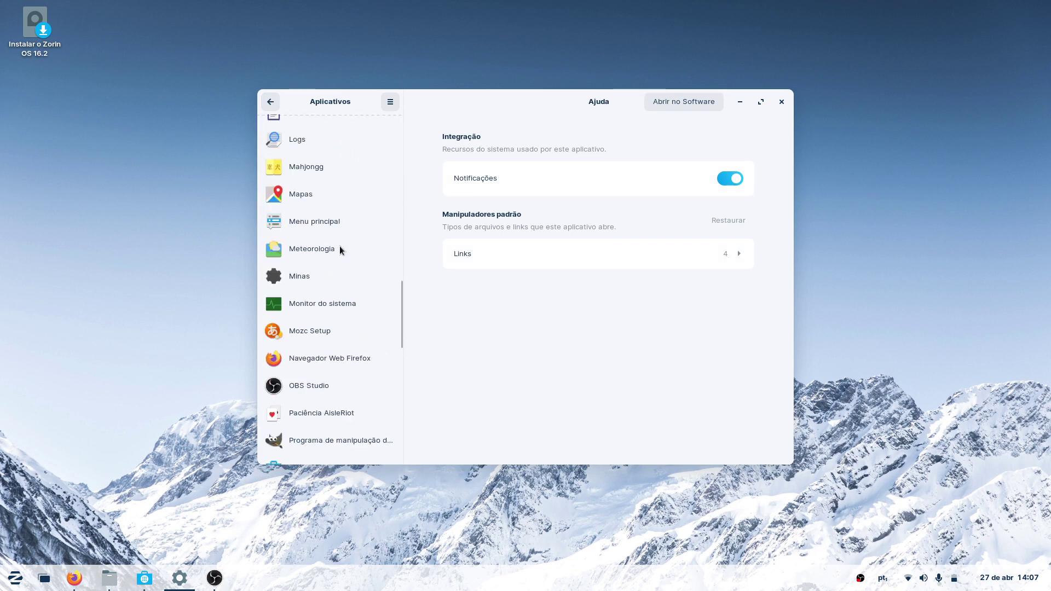
scroll(339, 246, down, 11)
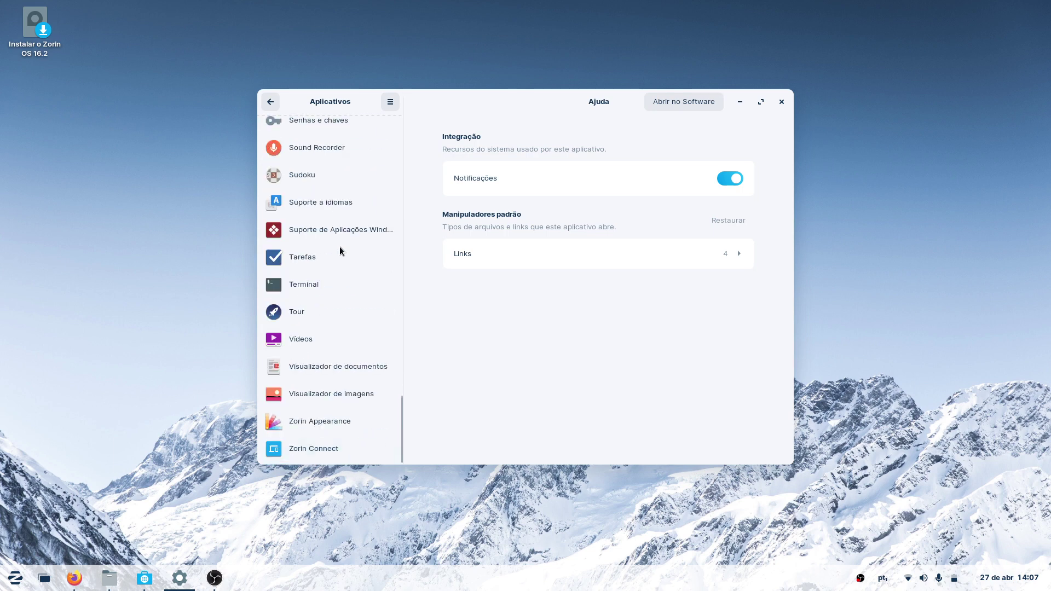
Step: Return from the Aplicativos list to the main settings and open the Plano de fundo page
scroll(353, 288, up, 14)
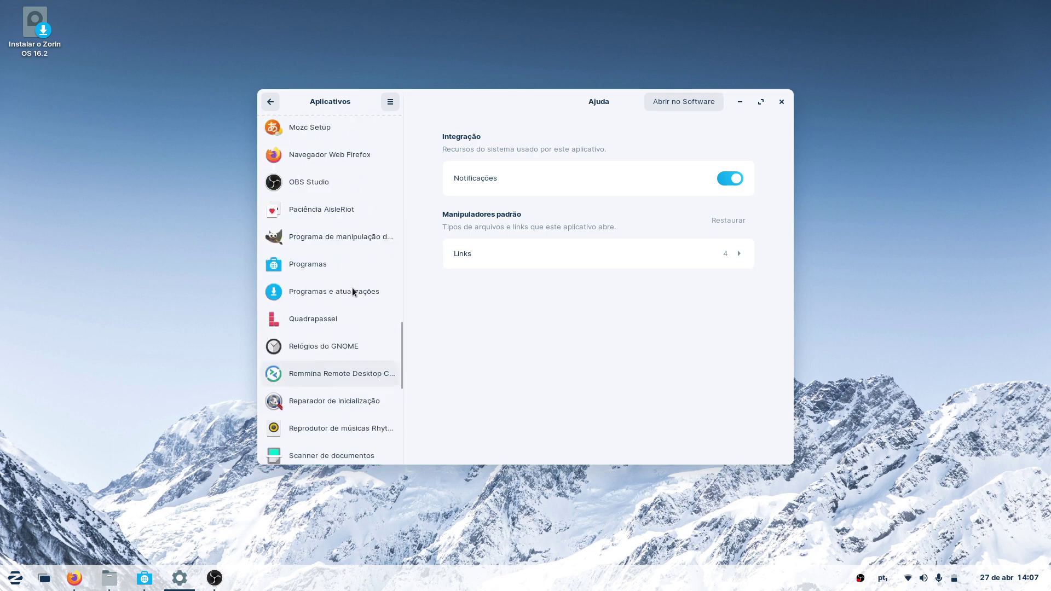
scroll(352, 287, up, 15)
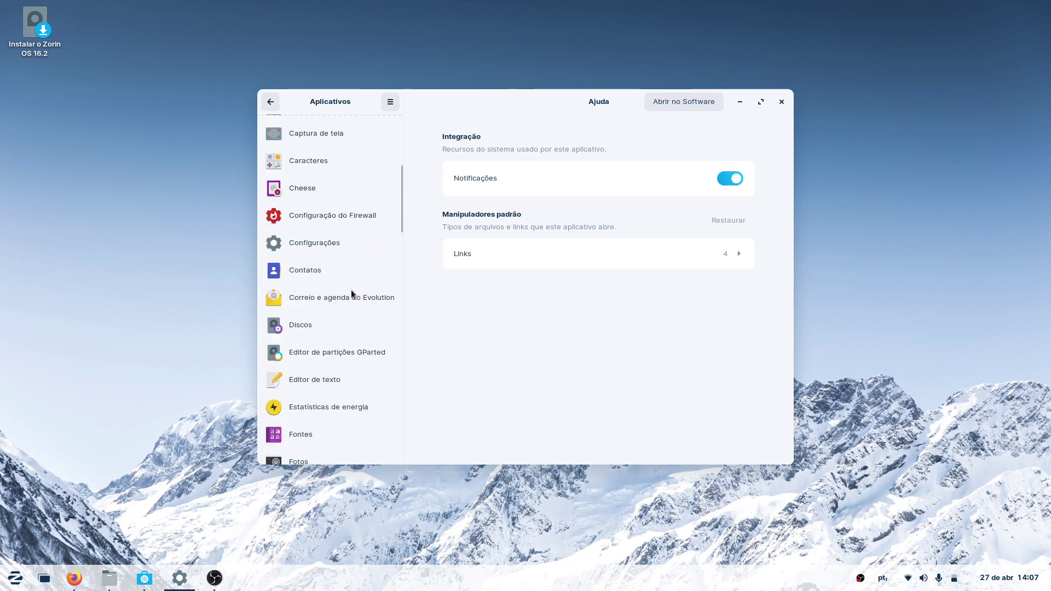
scroll(351, 294, up, 3)
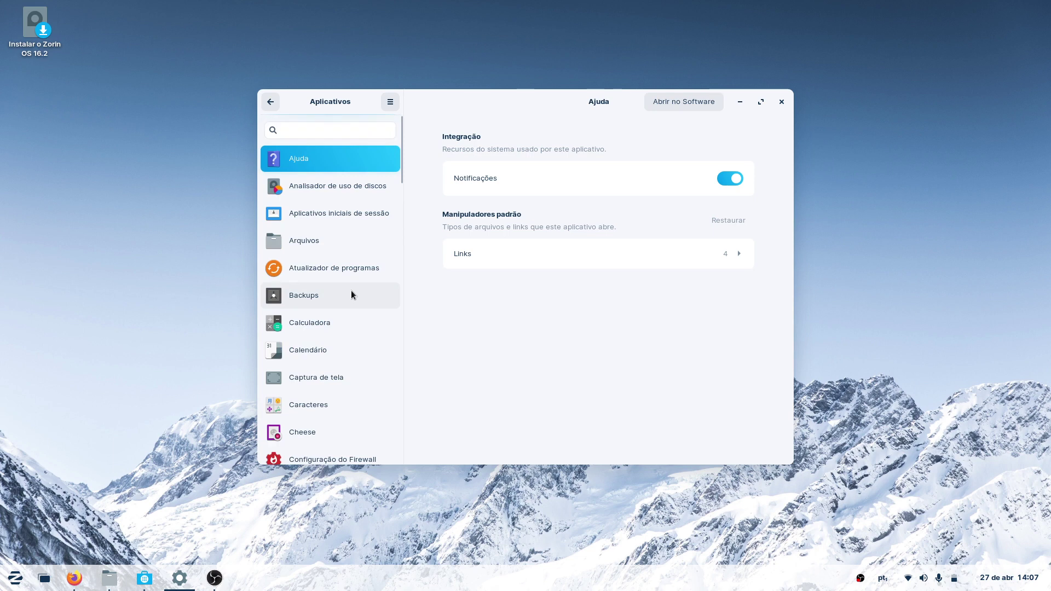
click(271, 102)
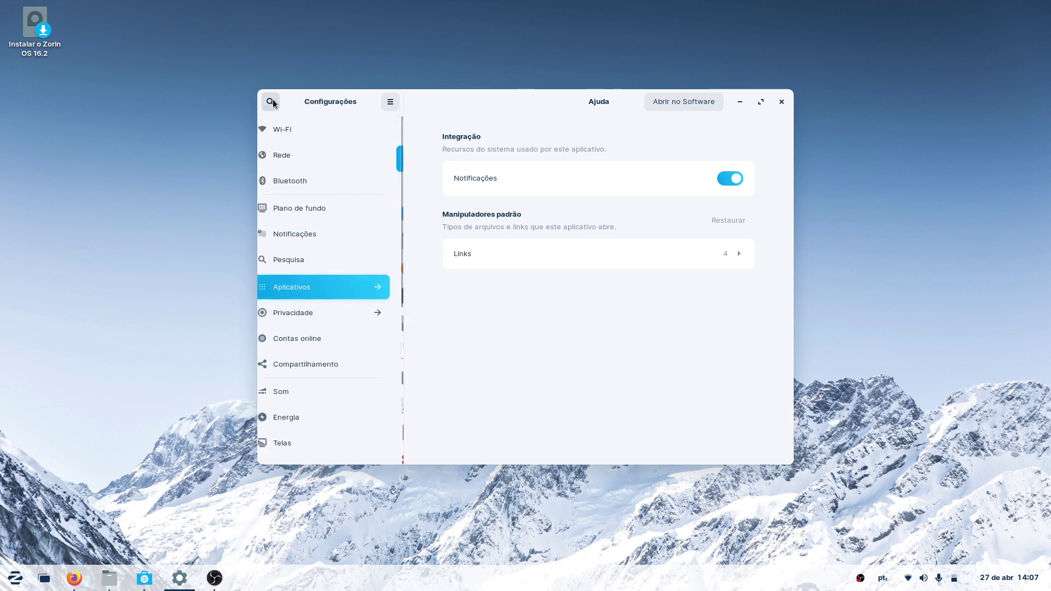
click(312, 214)
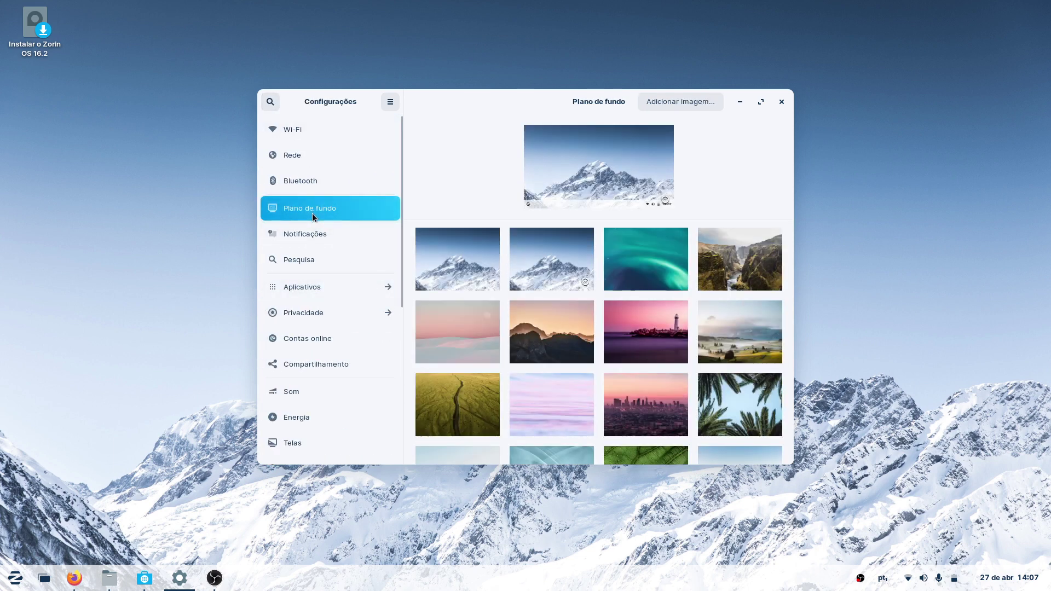
Step: Try the snowy mountain and green aurora wallpapers, viewing the aurora on the bare desktop before restoring the settings window
click(448, 267)
click(650, 275)
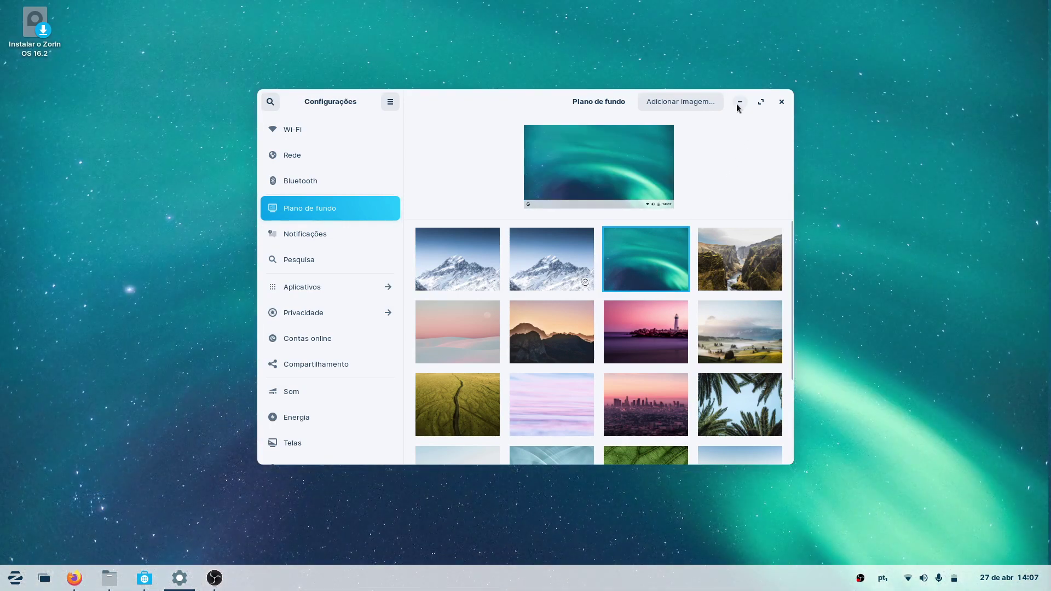
click(738, 103)
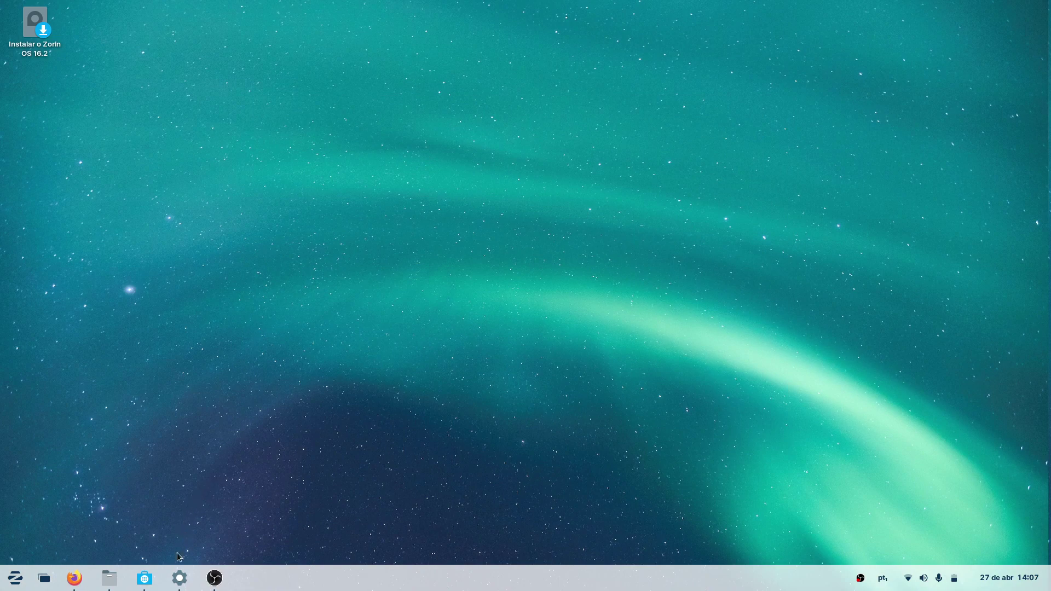
click(176, 577)
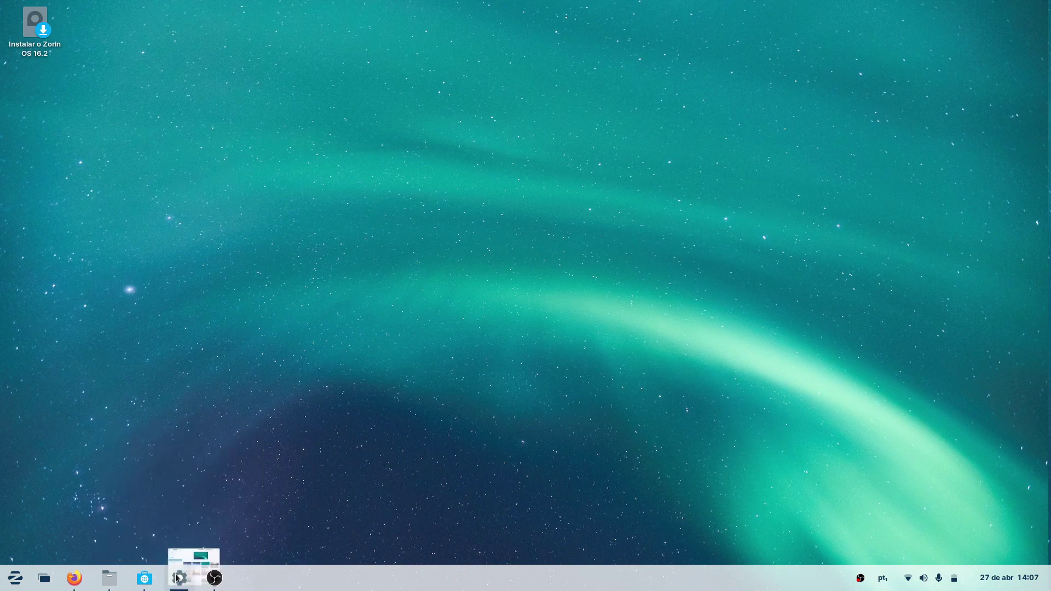
Step: Try the mossy canyon and pink dunes wallpapers, minimizing the settings window to view each one on the bare desktop
click(738, 263)
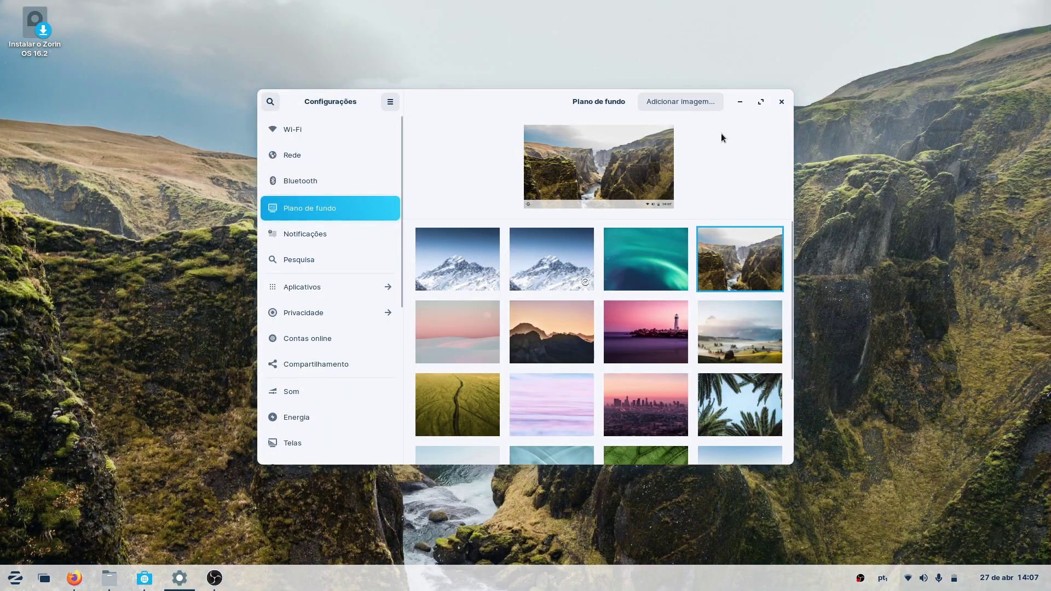
click(740, 102)
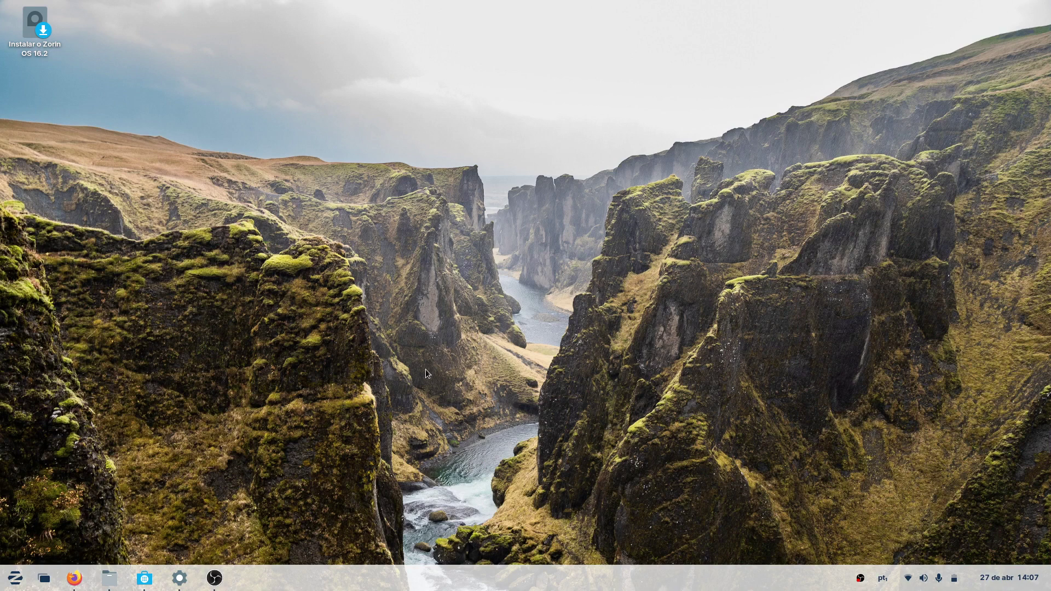
click(180, 577)
click(464, 320)
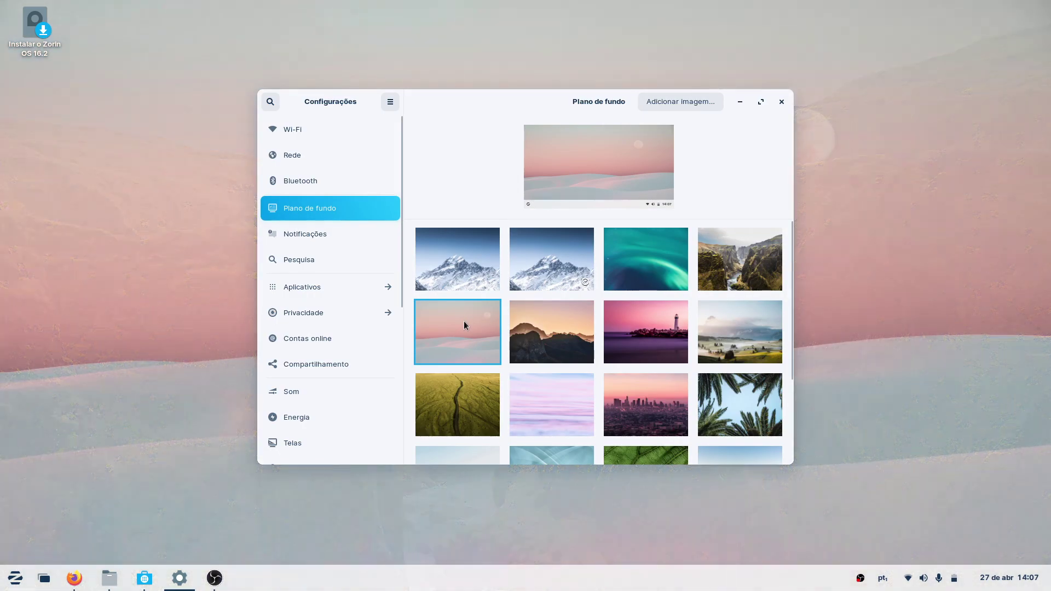
click(742, 99)
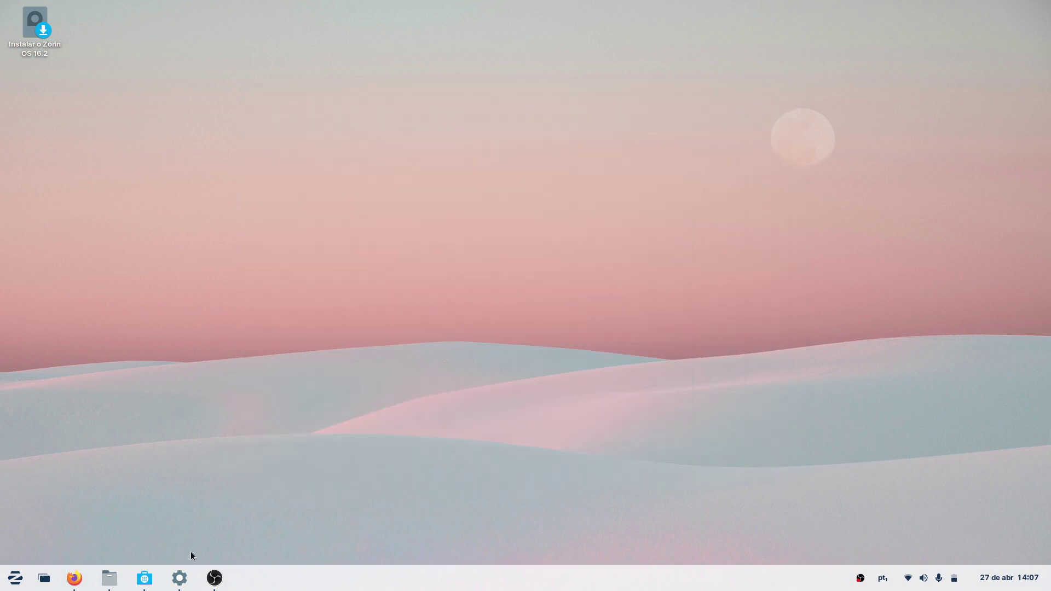
click(180, 580)
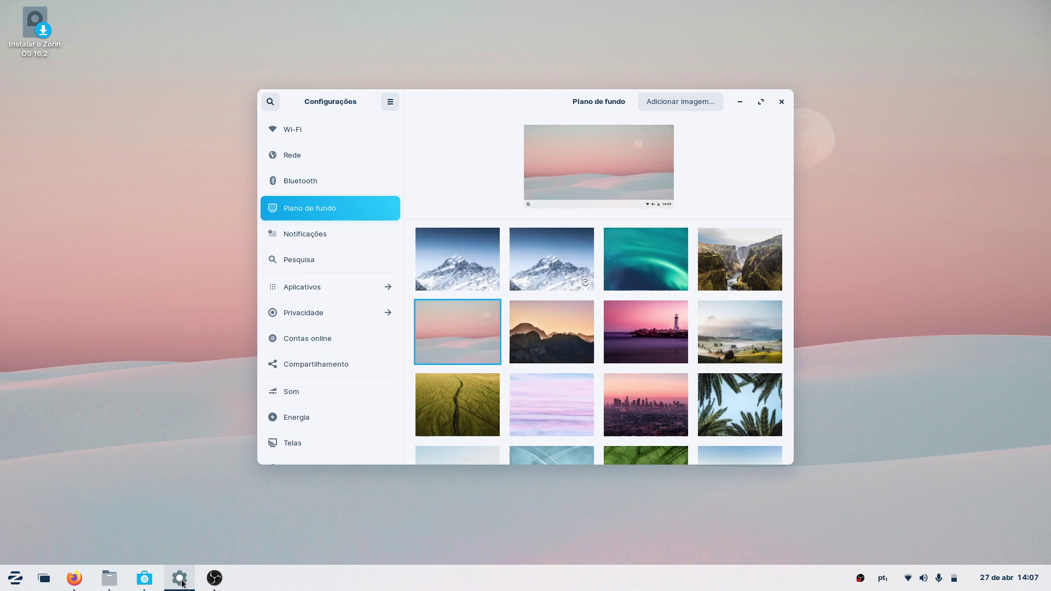
Step: Try the mountain sunset wallpaper, view it on the bare desktop and restore the settings window
click(547, 337)
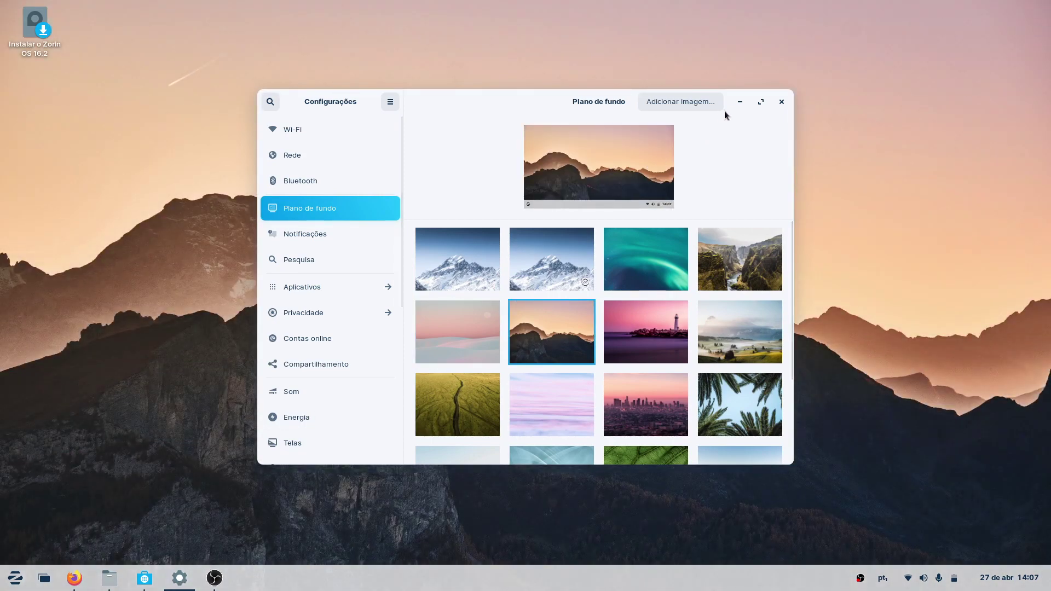
click(740, 102)
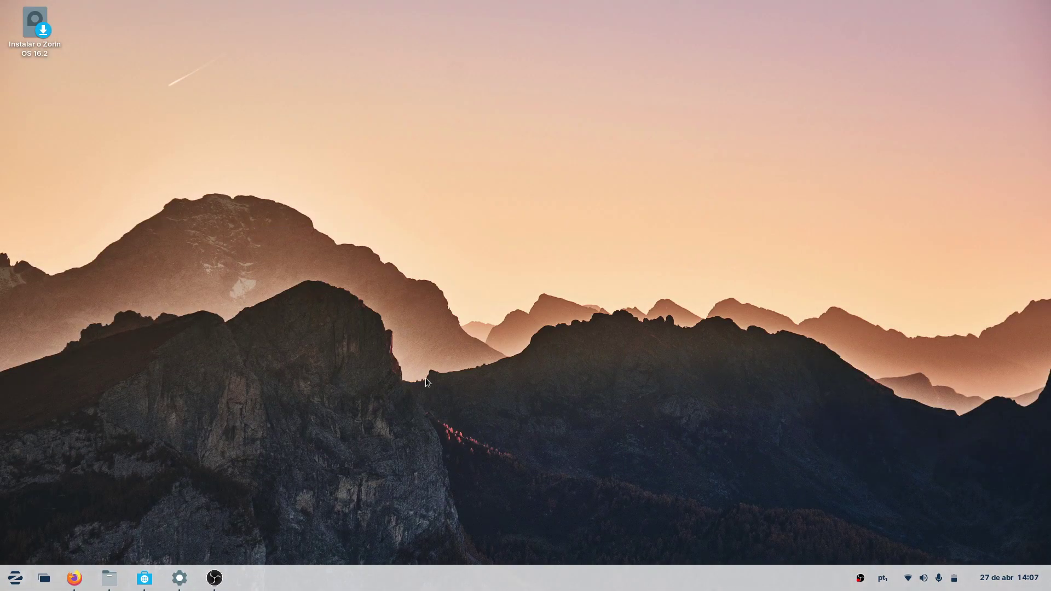
click(180, 578)
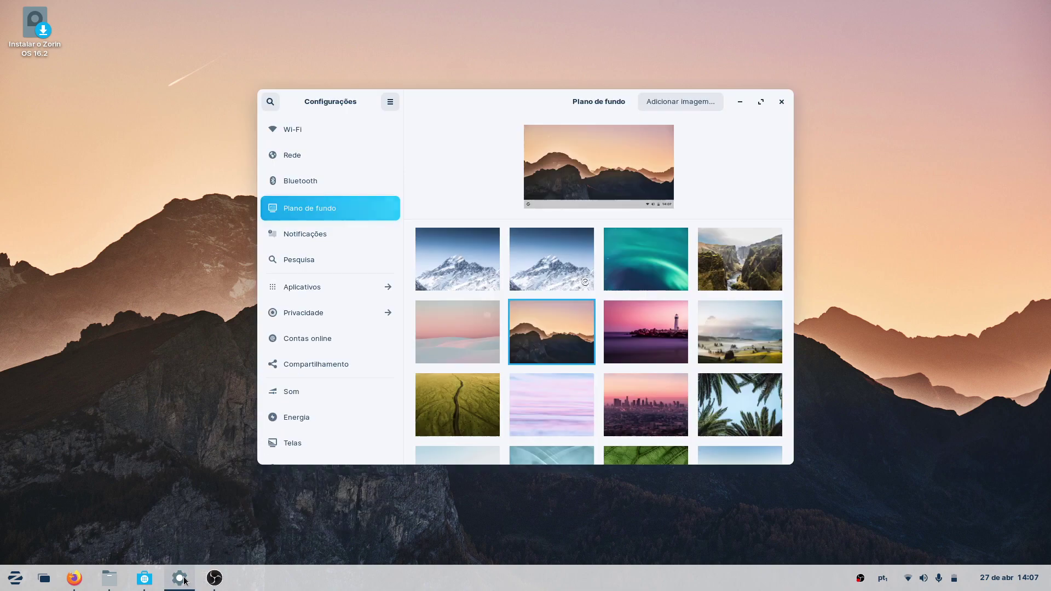
Step: Try the lighthouse, misty valley and green field wallpapers in turn, viewing the green field on the bare desktop
click(626, 323)
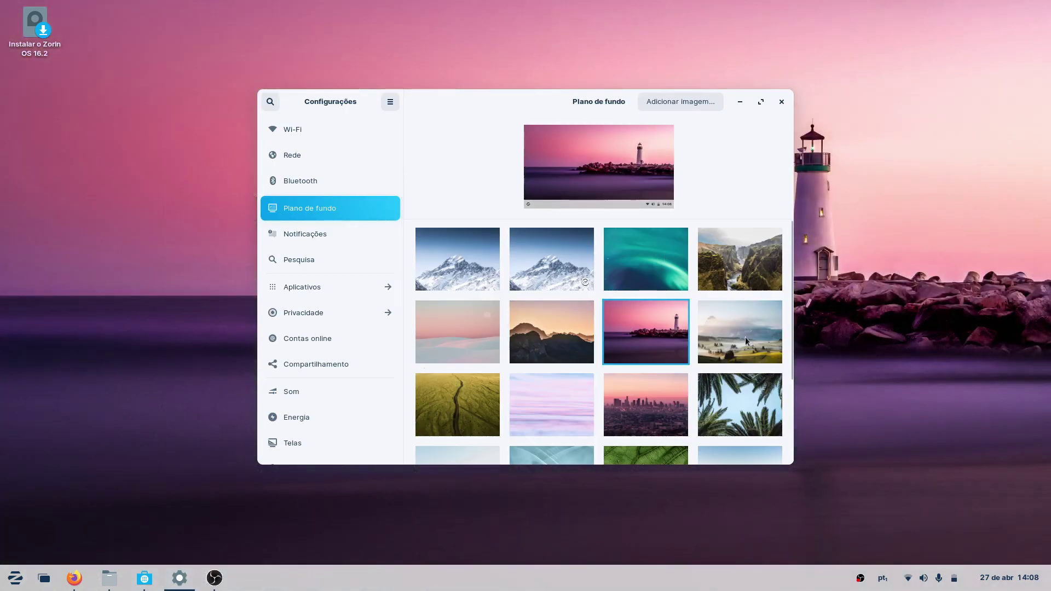
click(745, 340)
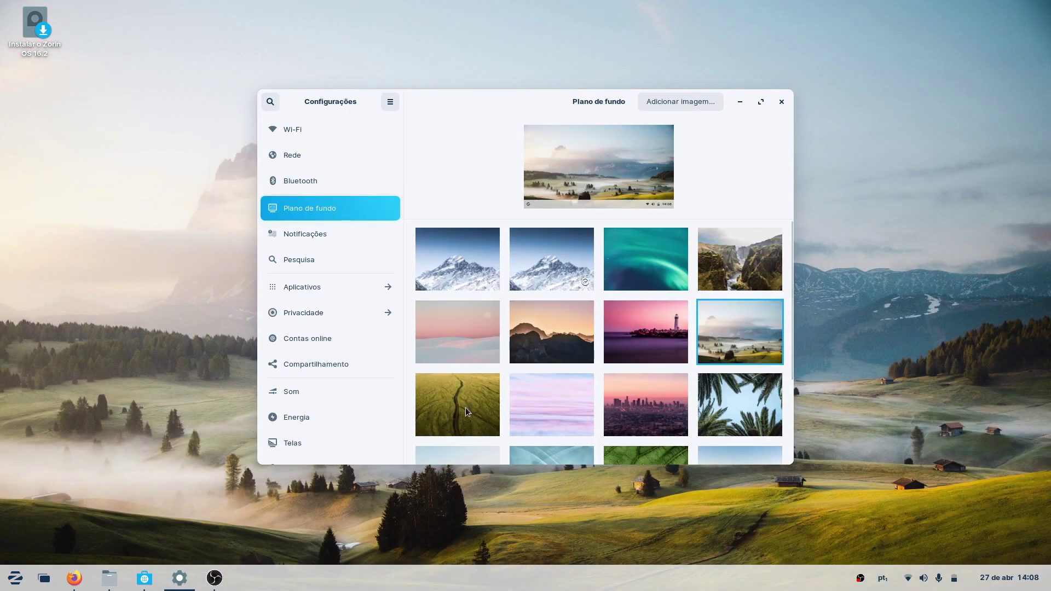
click(465, 407)
click(738, 102)
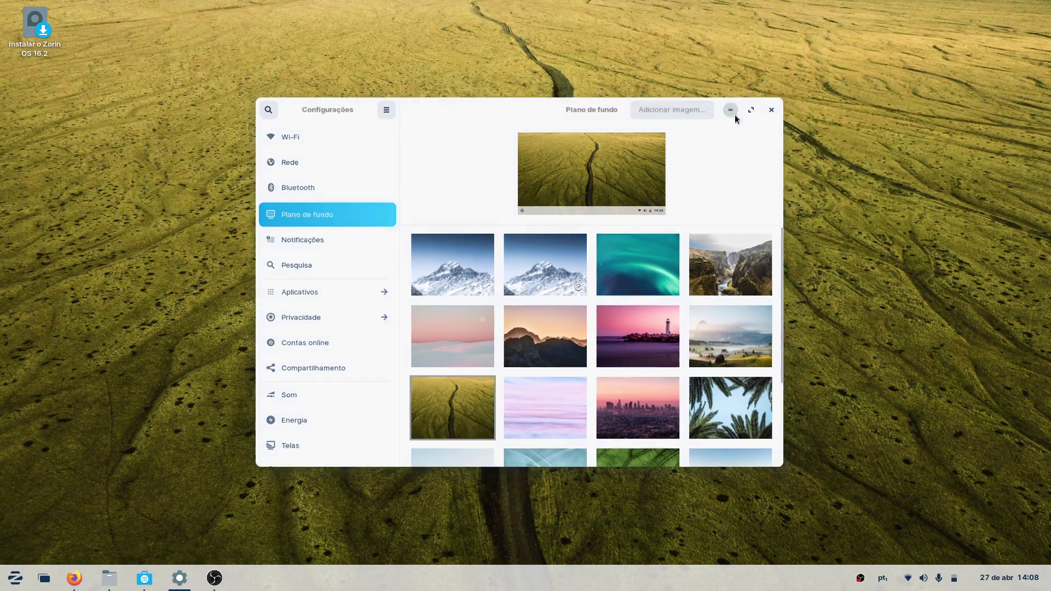
click(179, 577)
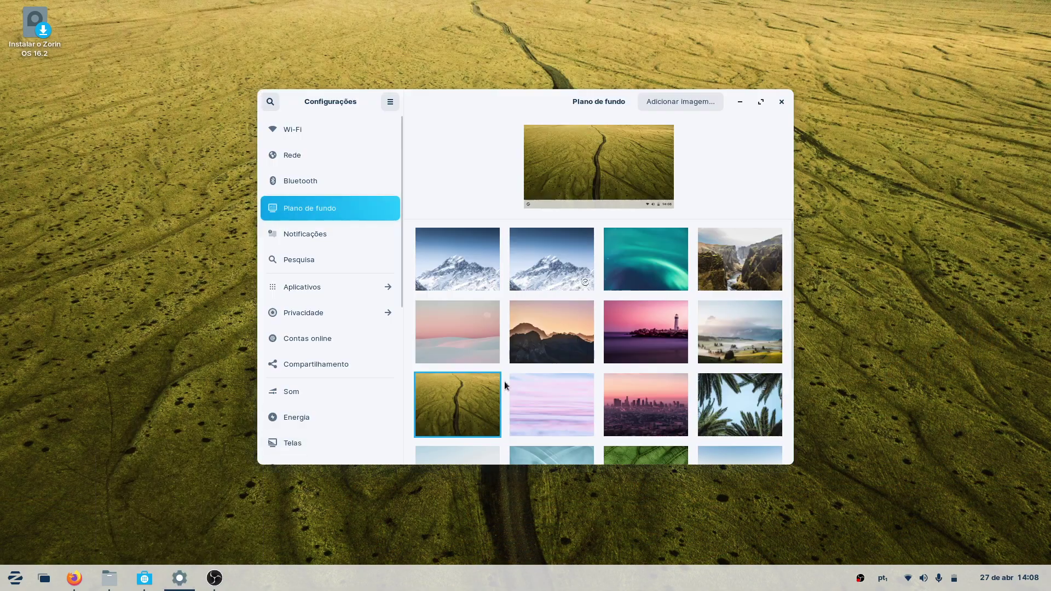
Step: Try the pastel lilac, city skyline and palm tree wallpapers one after another
click(534, 395)
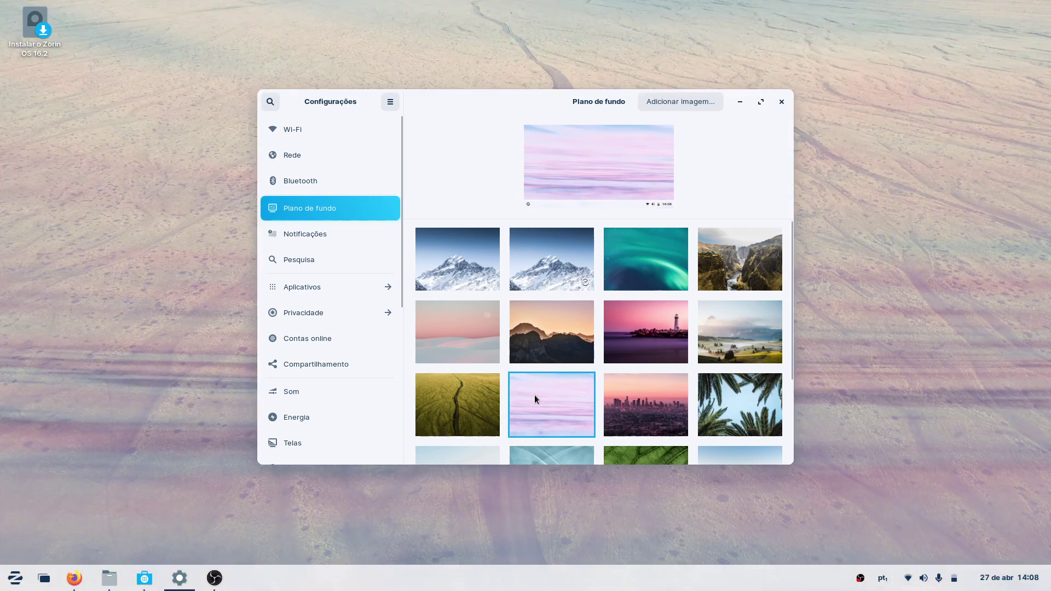
click(618, 394)
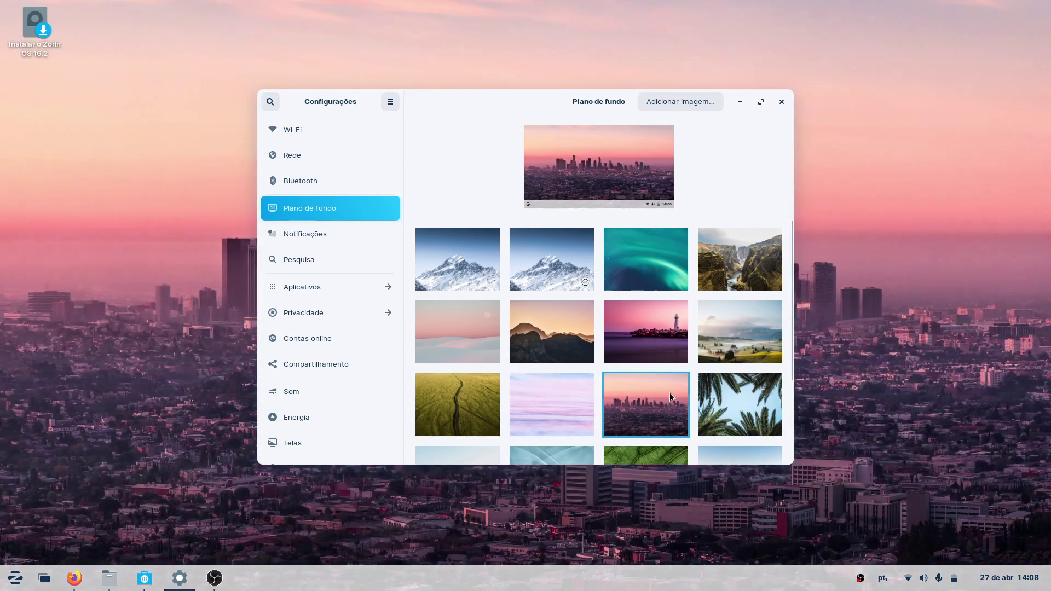
click(699, 404)
Step: Try the snowy desert buttes, green leaf and light blue abstract wallpapers, viewing the abstract one on the bare desktop
scroll(628, 349, down, 3)
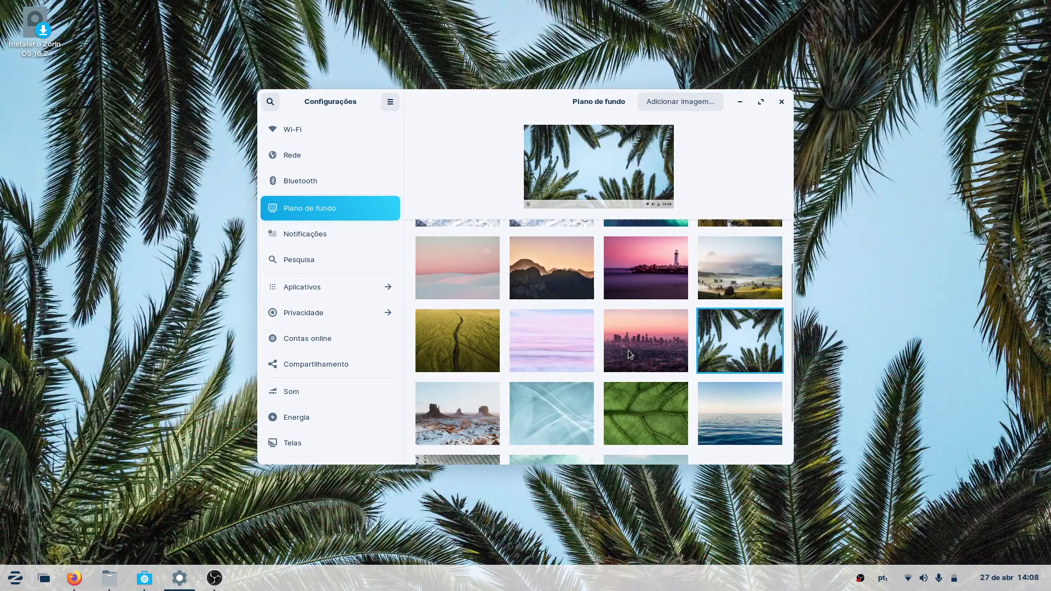
click(480, 393)
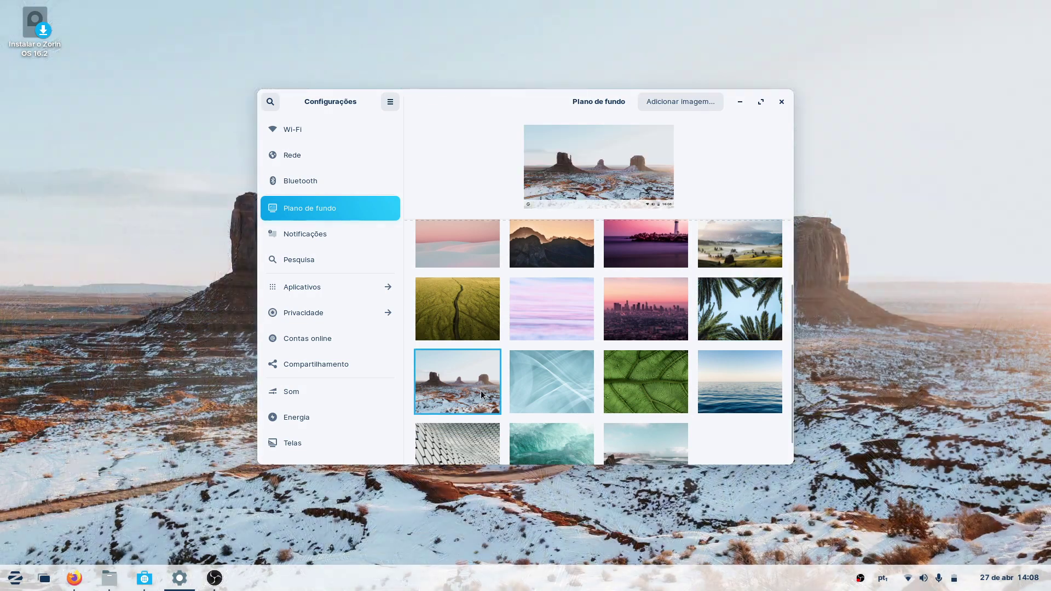
click(552, 386)
click(637, 379)
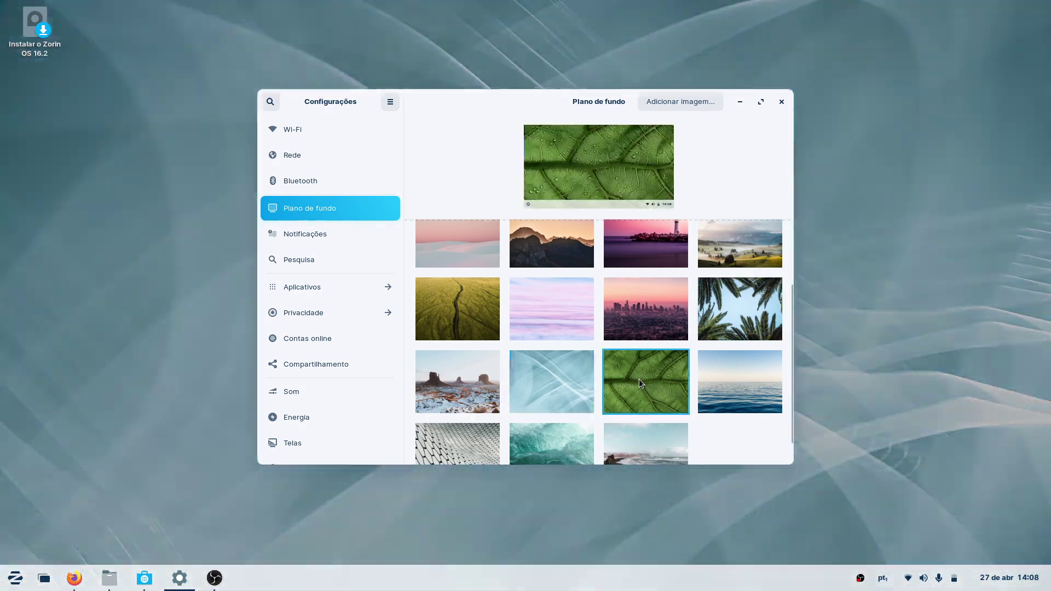
click(552, 375)
click(740, 102)
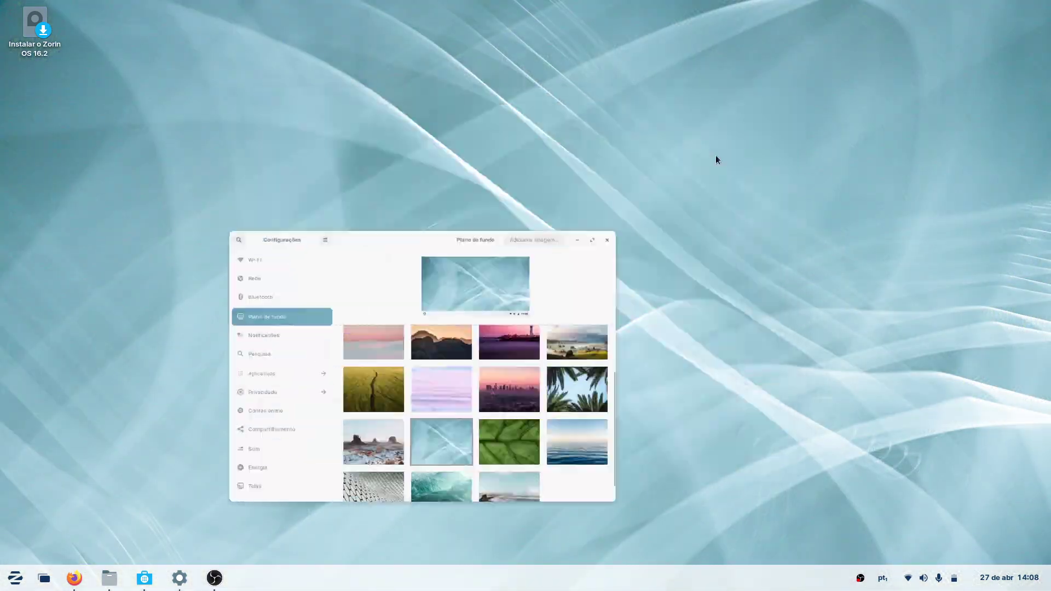
click(179, 578)
Step: Try the calm sea wallpaper, view it on the bare desktop and restore the settings window
click(711, 369)
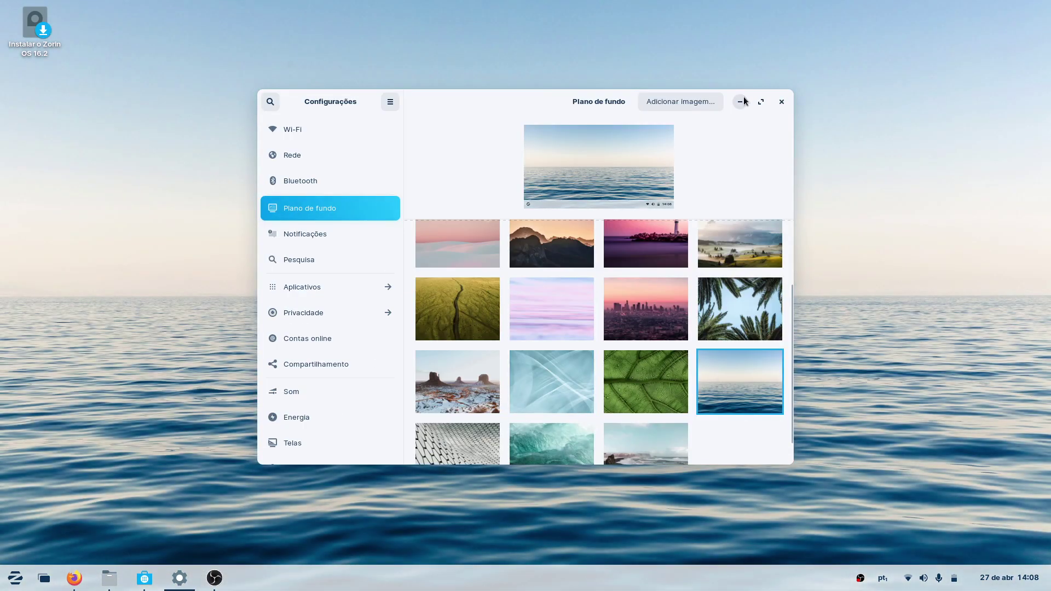
click(740, 102)
click(179, 577)
Step: Try the hexagon-pattern facade wallpaper from the last row and view it on the bare desktop
scroll(518, 332, down, 2)
click(480, 404)
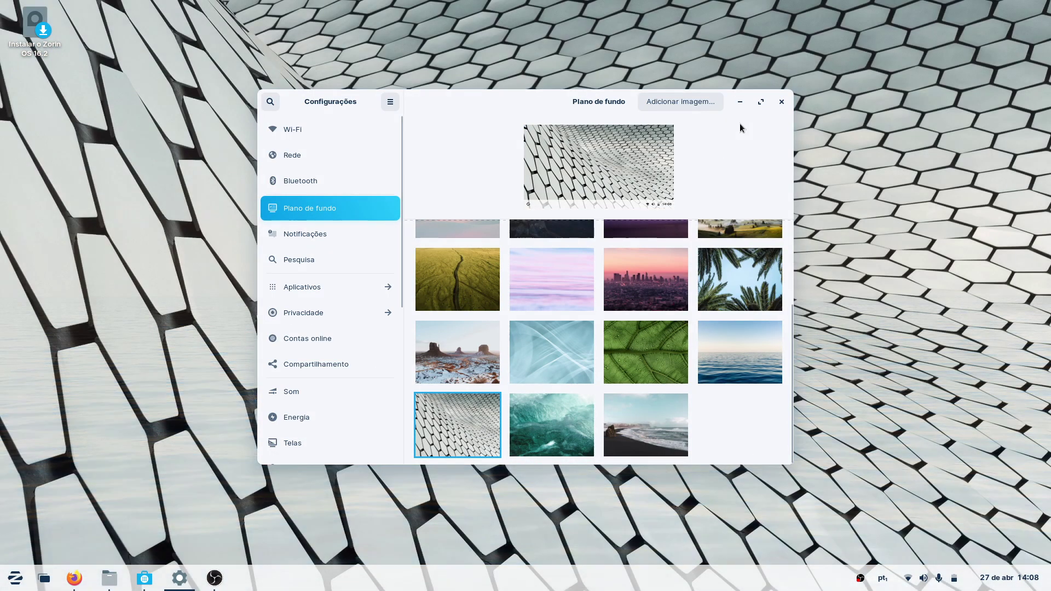
click(740, 104)
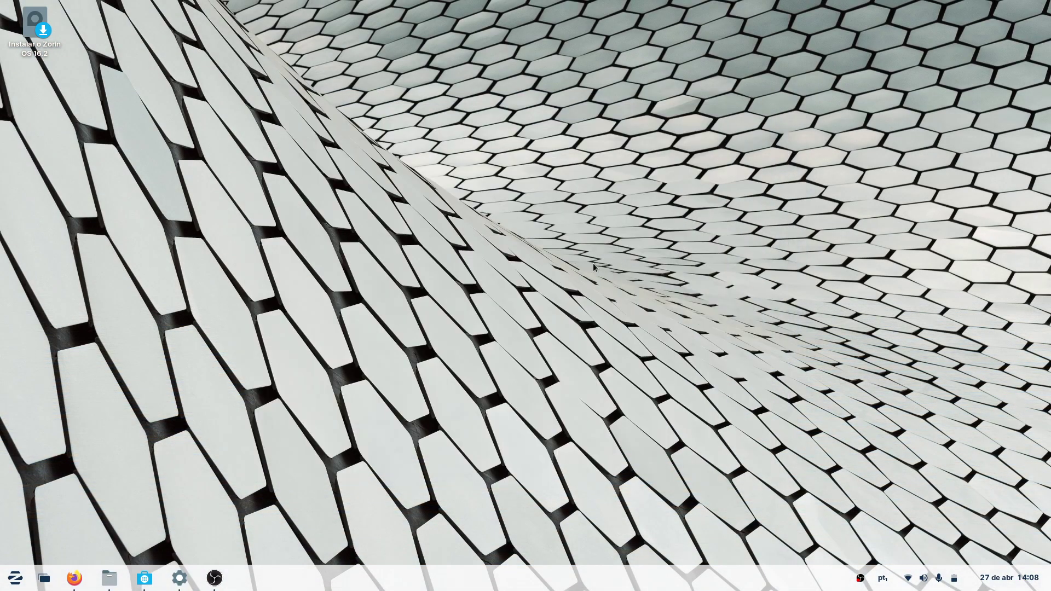
click(179, 578)
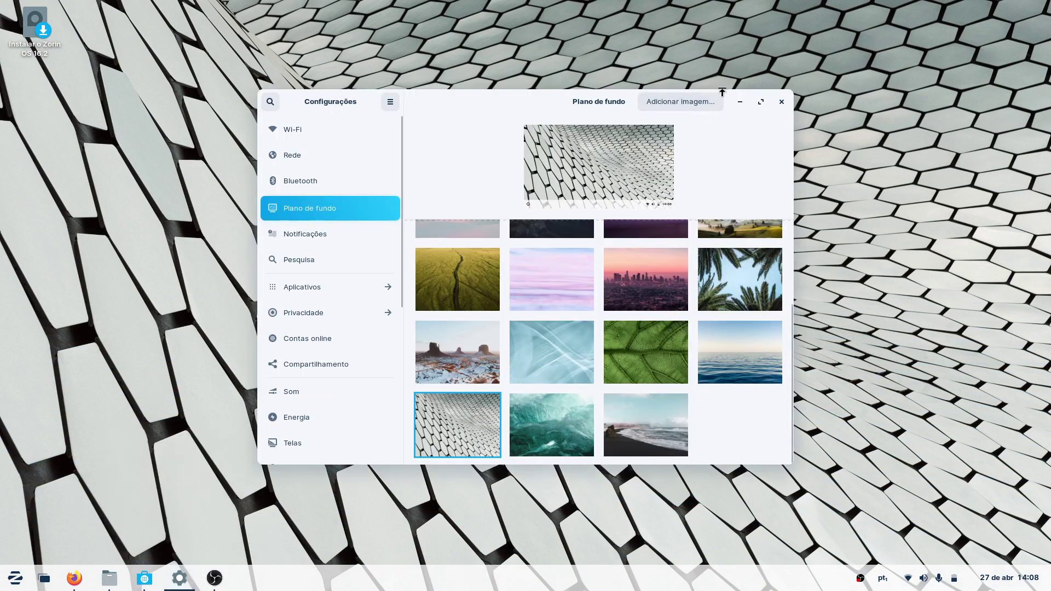
click(740, 102)
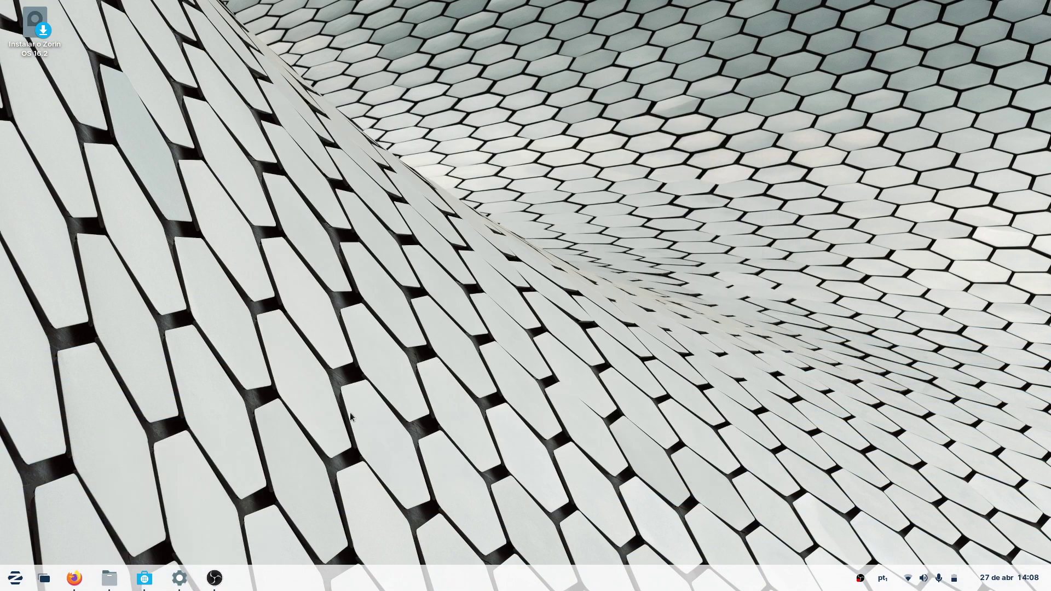
click(179, 583)
Step: Try the green wave wallpaper, settle on the black-sand beach image, and view it on the desktop before restoring the settings window
click(545, 435)
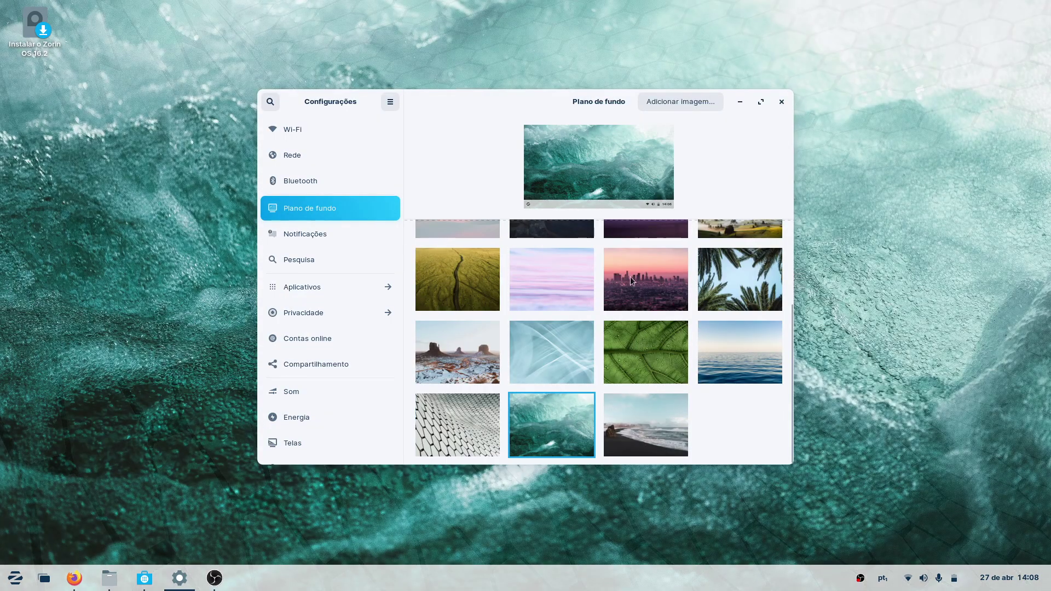
click(642, 409)
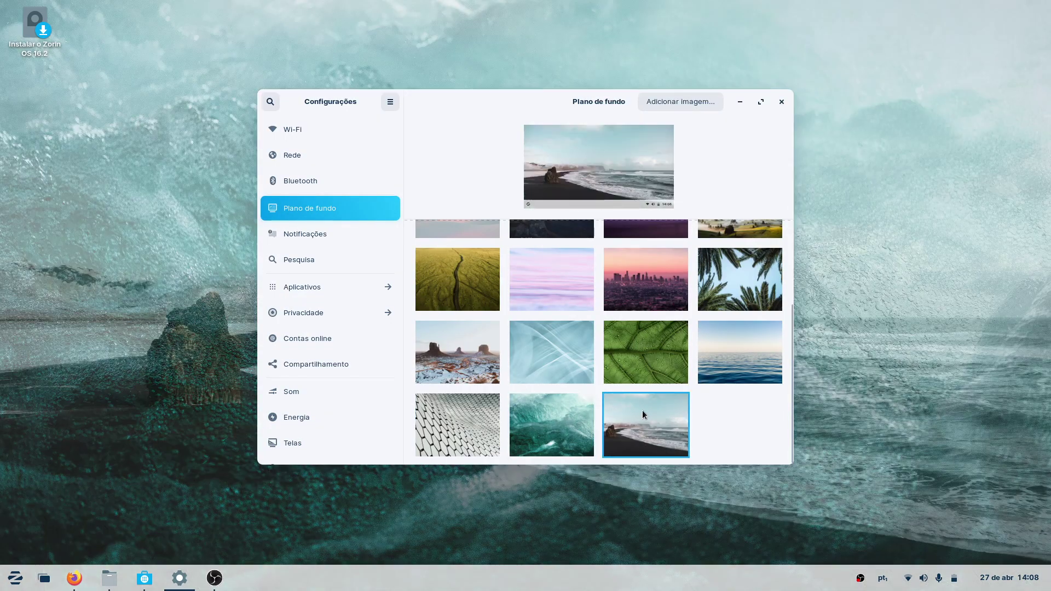
click(740, 103)
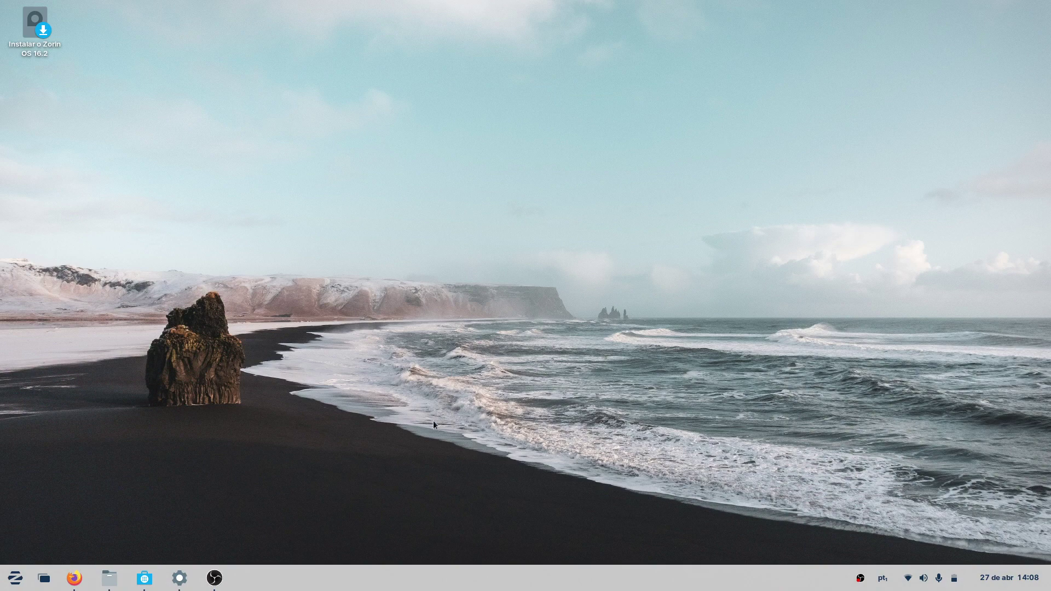
mouse_move(180, 578)
click(180, 495)
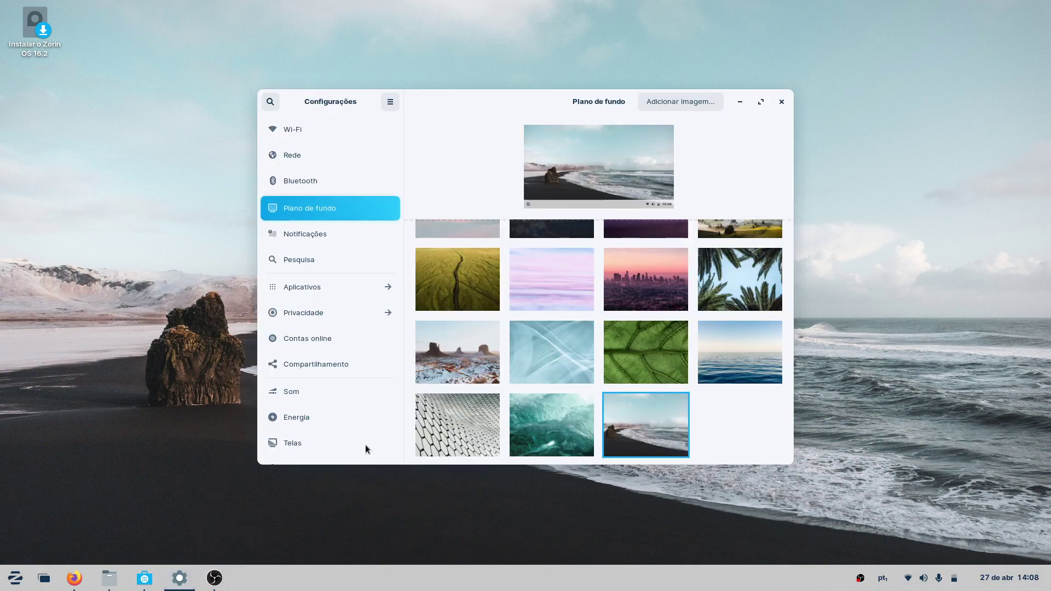
Step: Set the clock-badged snowy mountain image from the first row as wallpaper and view it on the bare desktop
scroll(528, 344, up, 4)
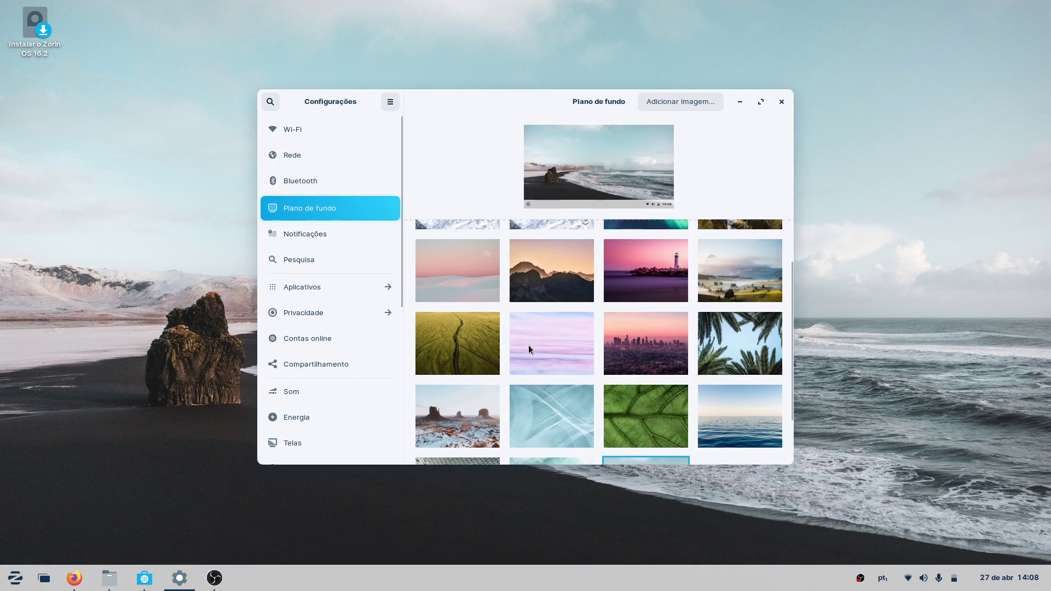
click(547, 263)
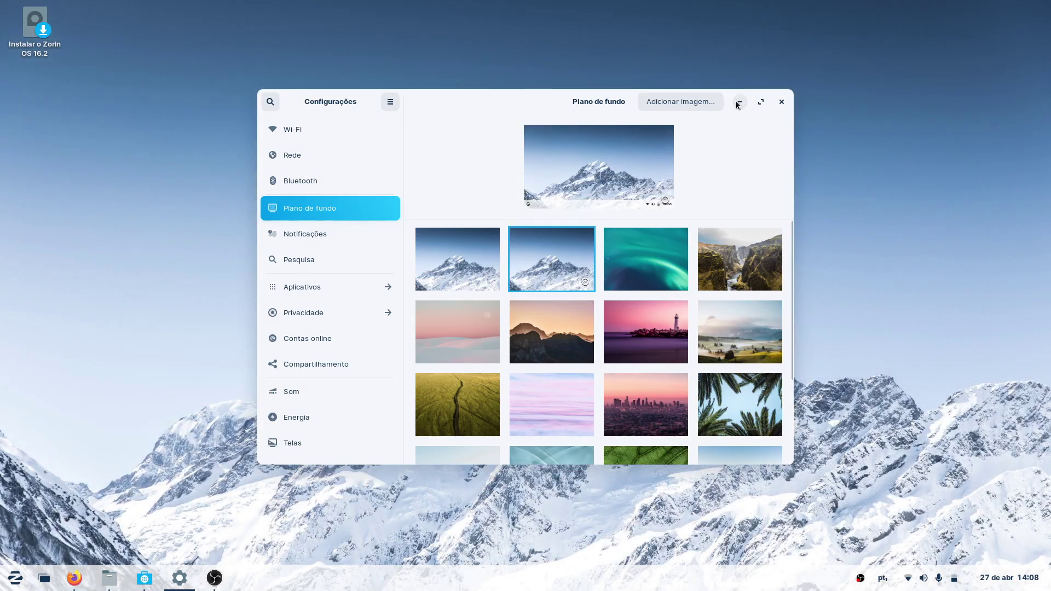
click(738, 102)
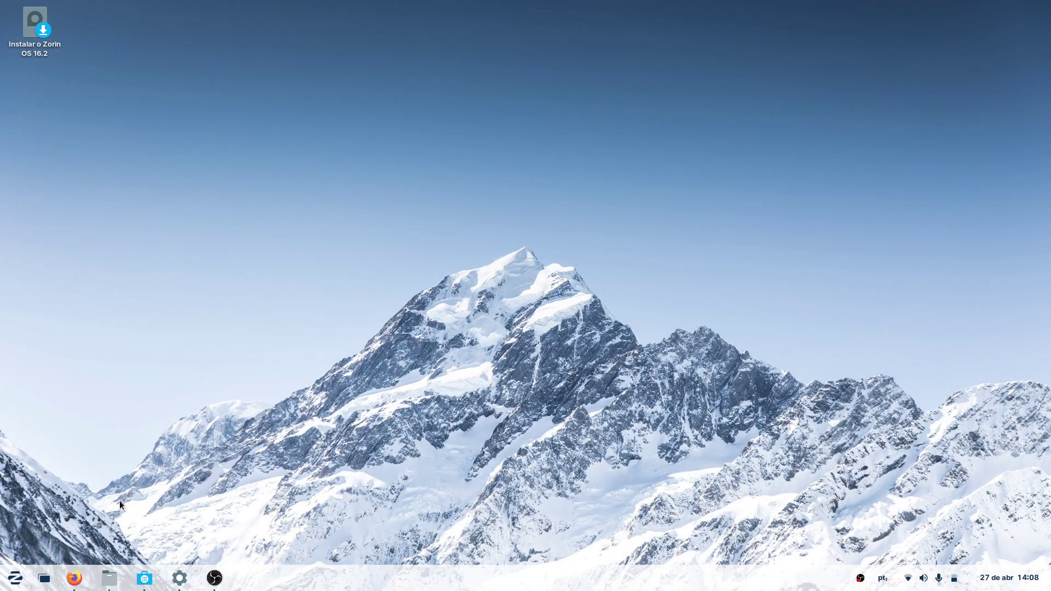
Step: Look through the applications in the Acessórios and Escritório categories of the application launcher
click(21, 580)
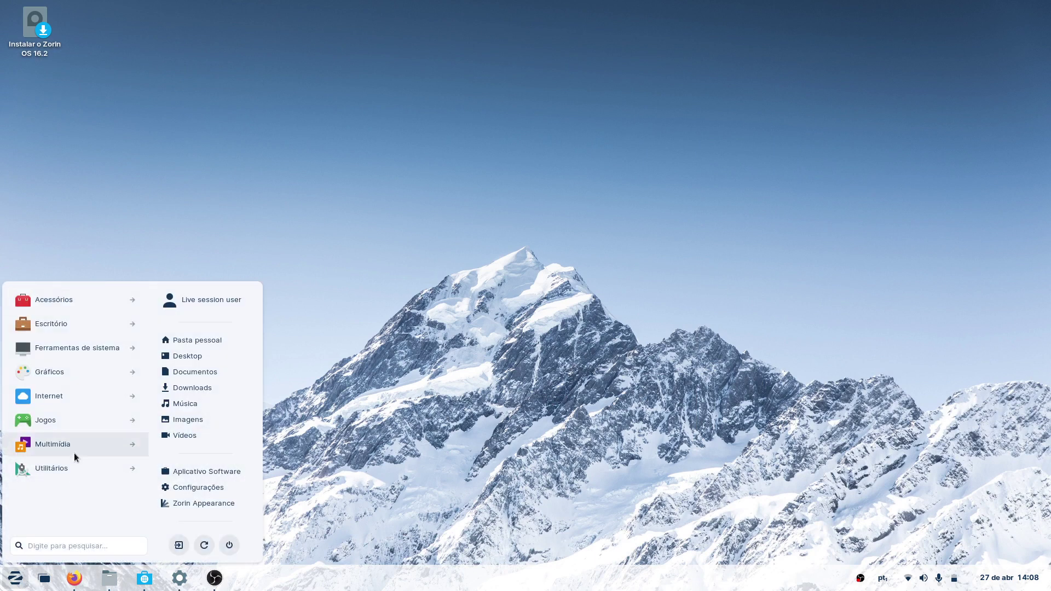
click(85, 308)
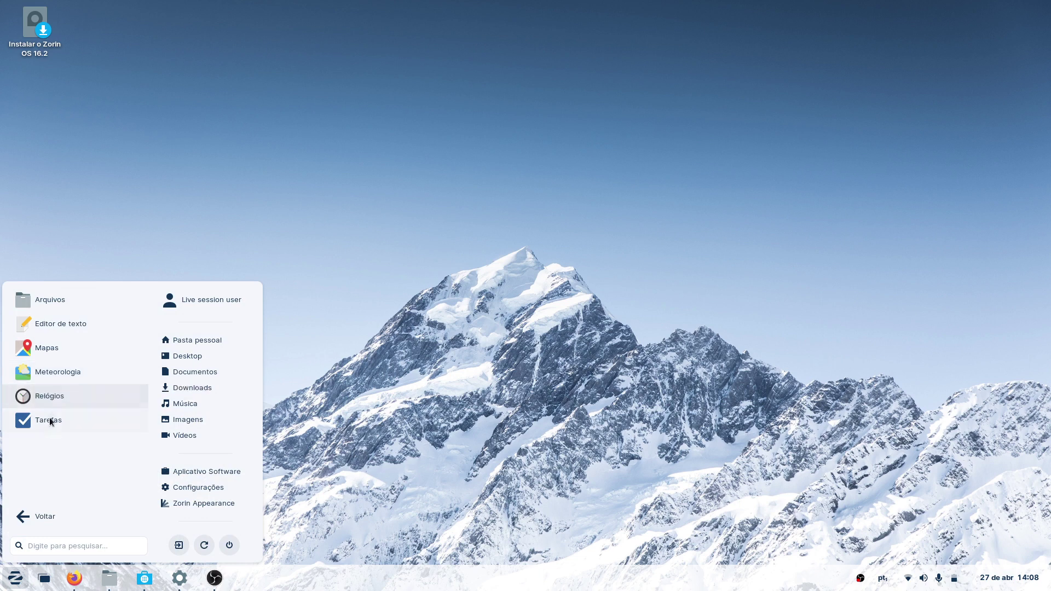
click(60, 514)
click(88, 330)
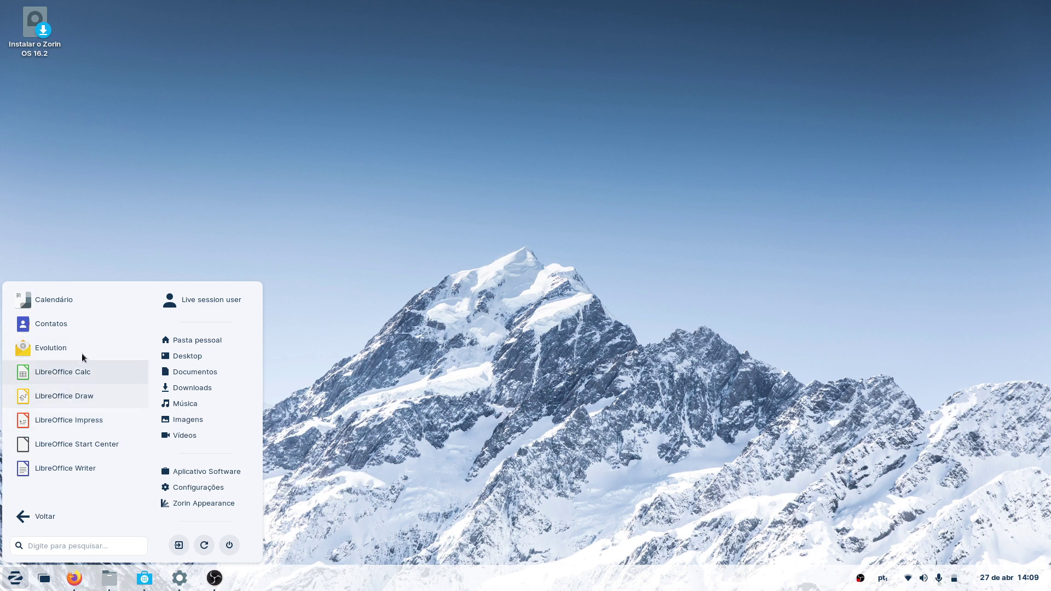
click(54, 513)
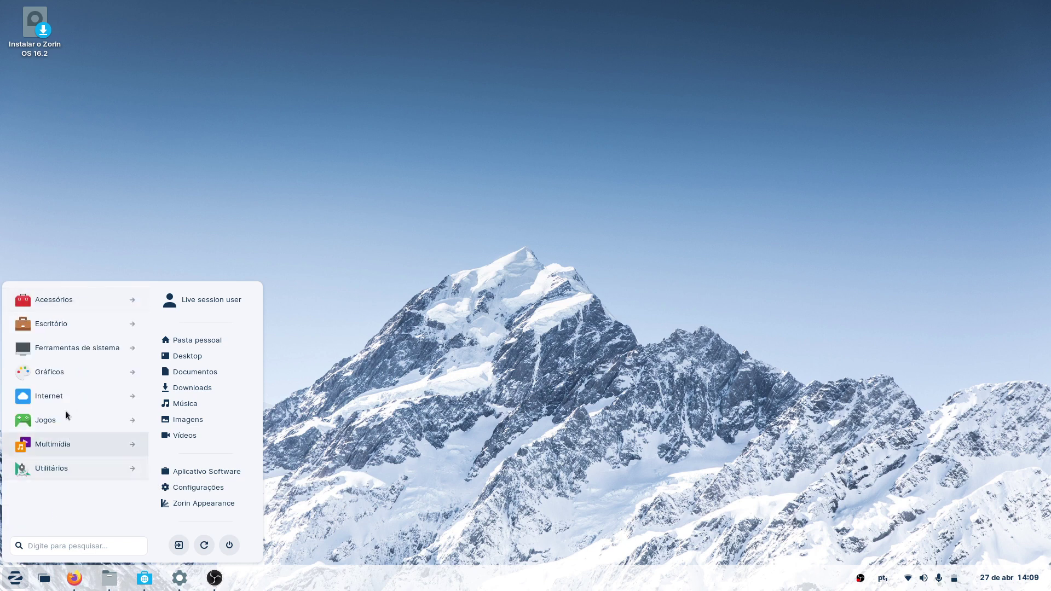
Step: Browse the Ferramentas de sistema applications, open Zorin Appearance to view its desktop layouts, and minimize it
click(64, 347)
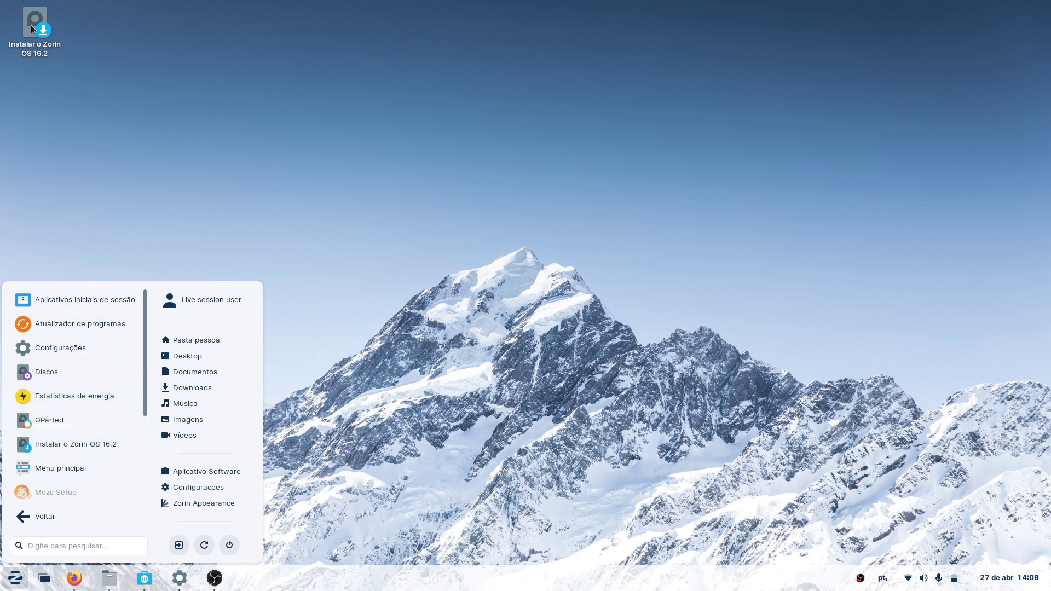
scroll(55, 436, down, 1)
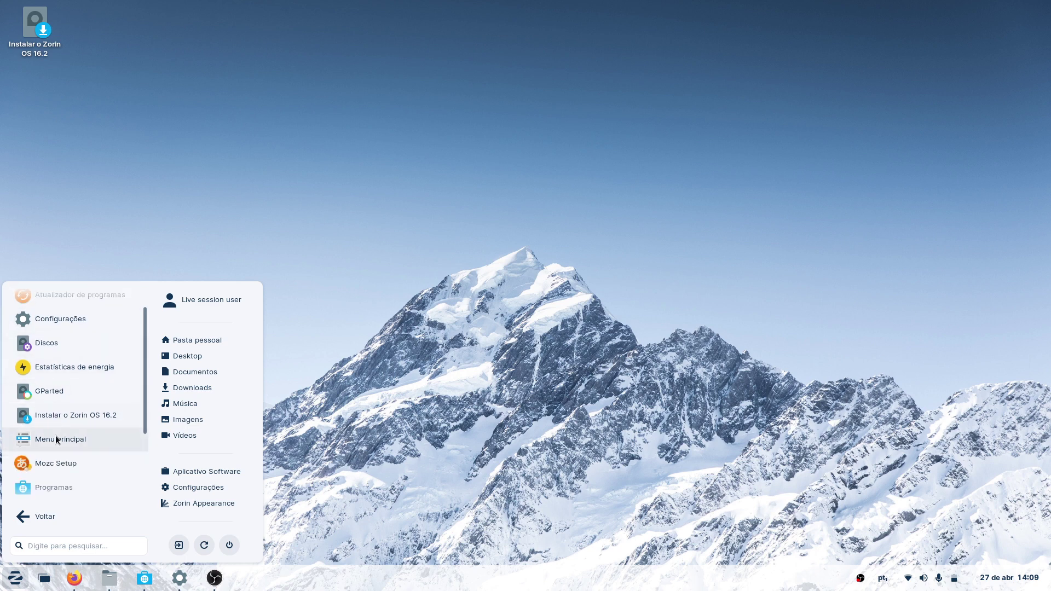
scroll(71, 406, down, 3)
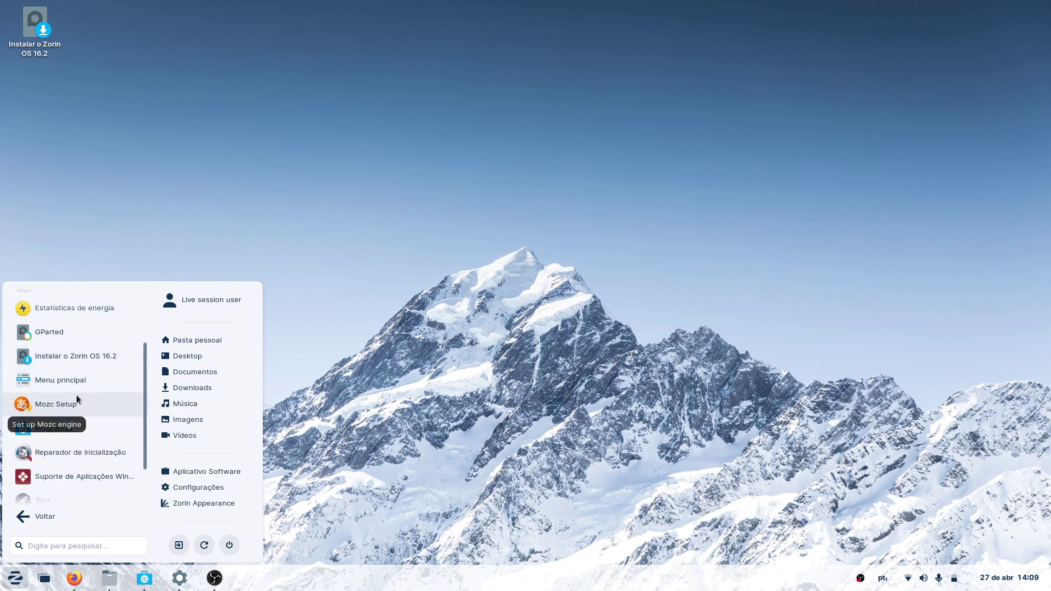
scroll(76, 396, down, 2)
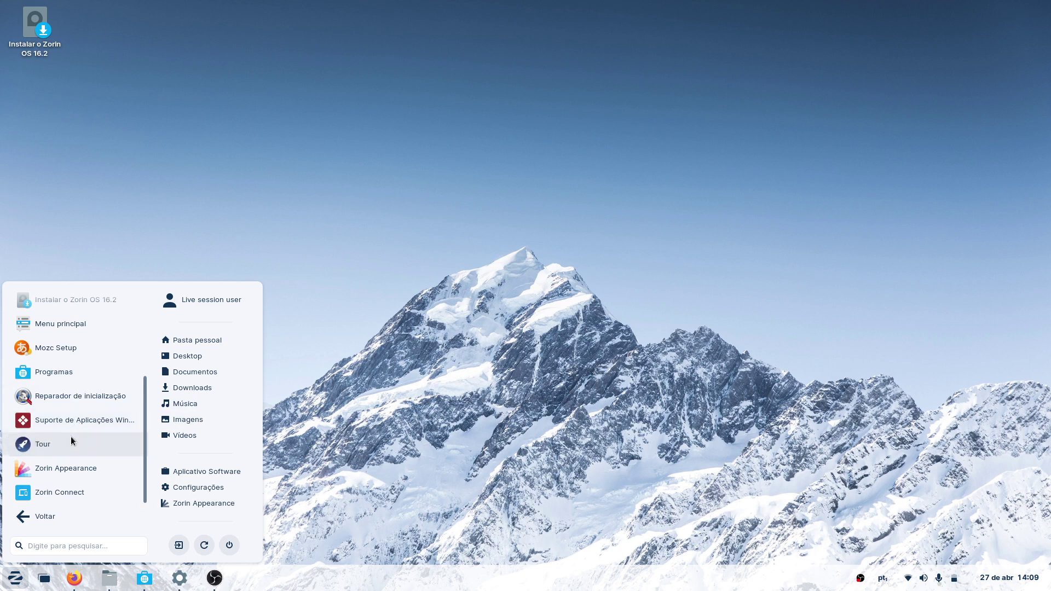
click(59, 469)
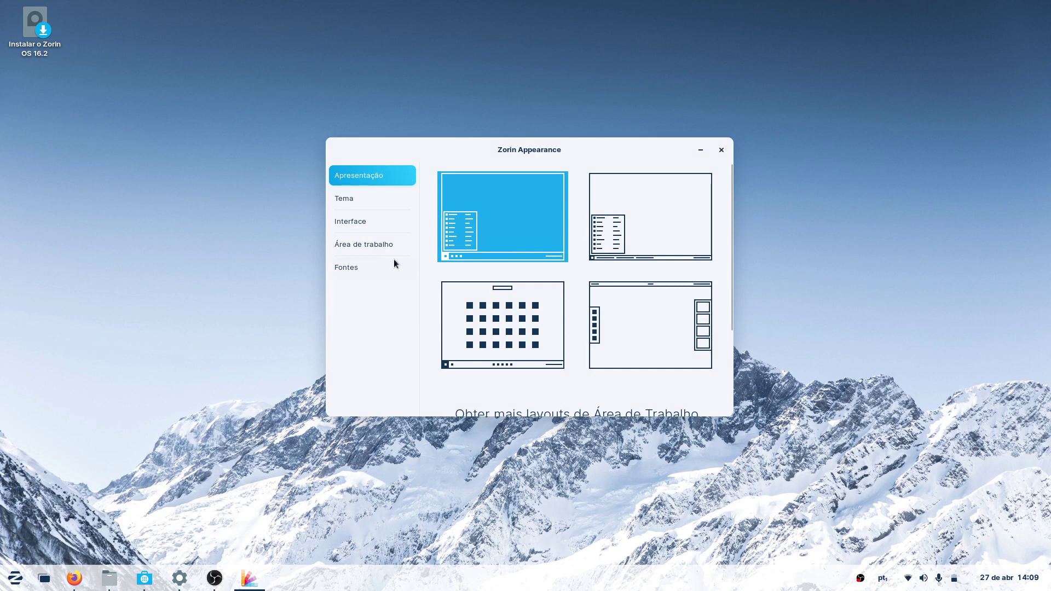
click(700, 151)
Step: Open the Windows application support entry from Ferramentas de sistema, start installing Windows App Support, and minimize its window
click(16, 578)
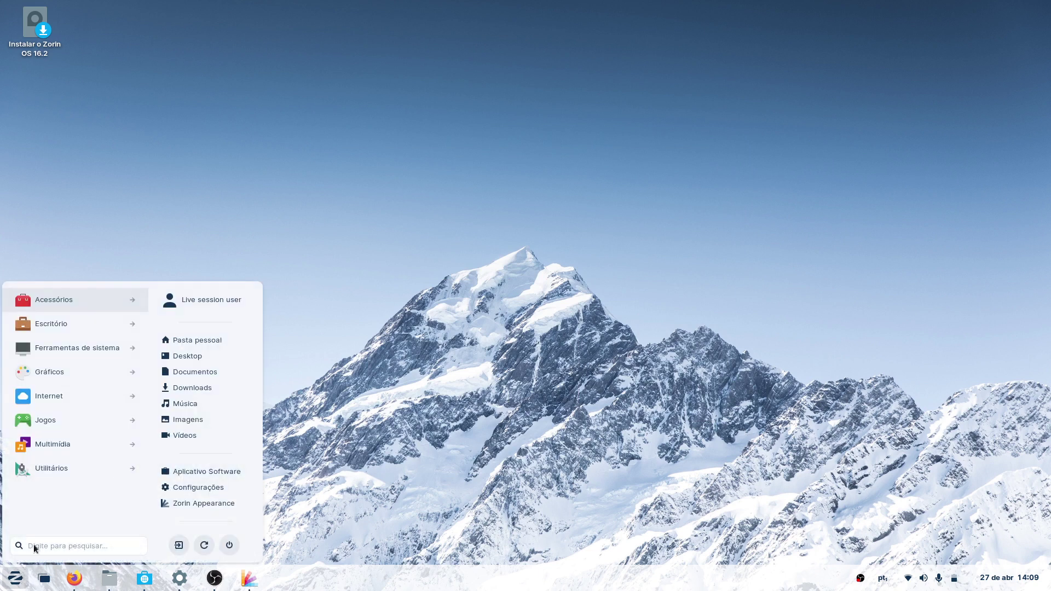
click(80, 356)
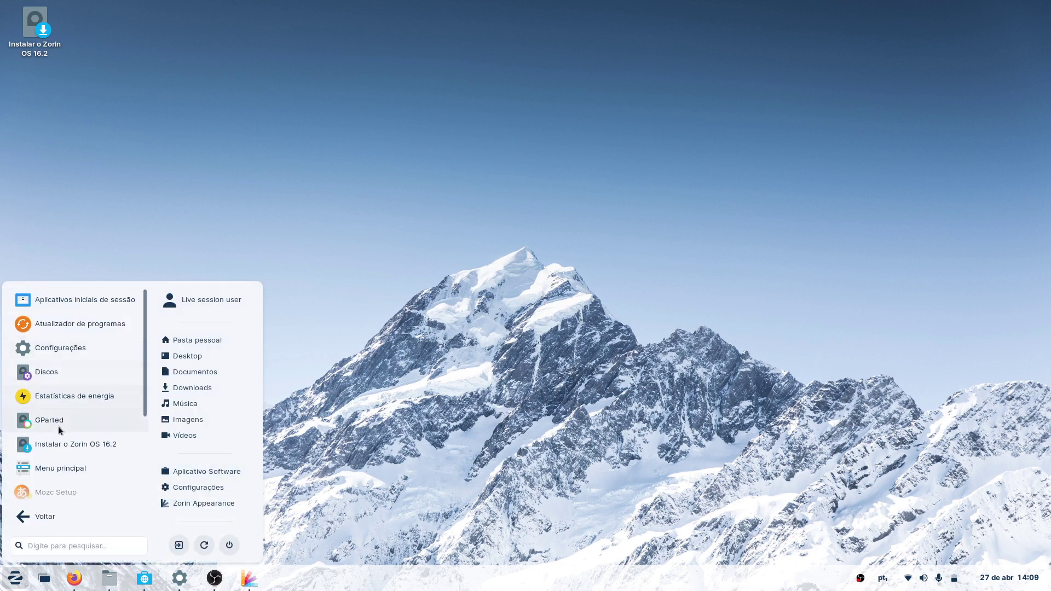
scroll(61, 423, down, 5)
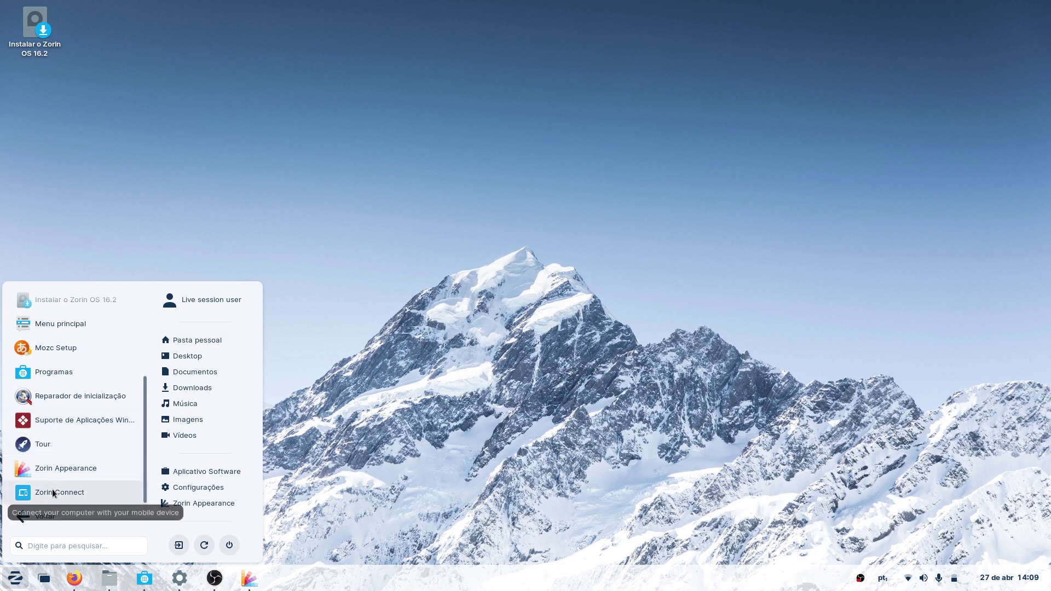
click(62, 421)
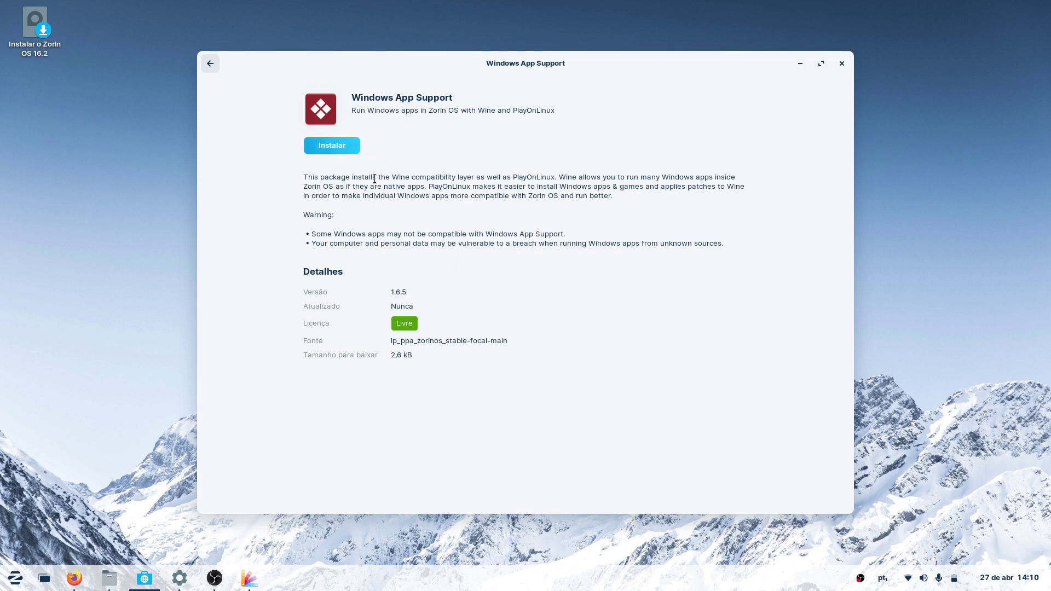
click(342, 148)
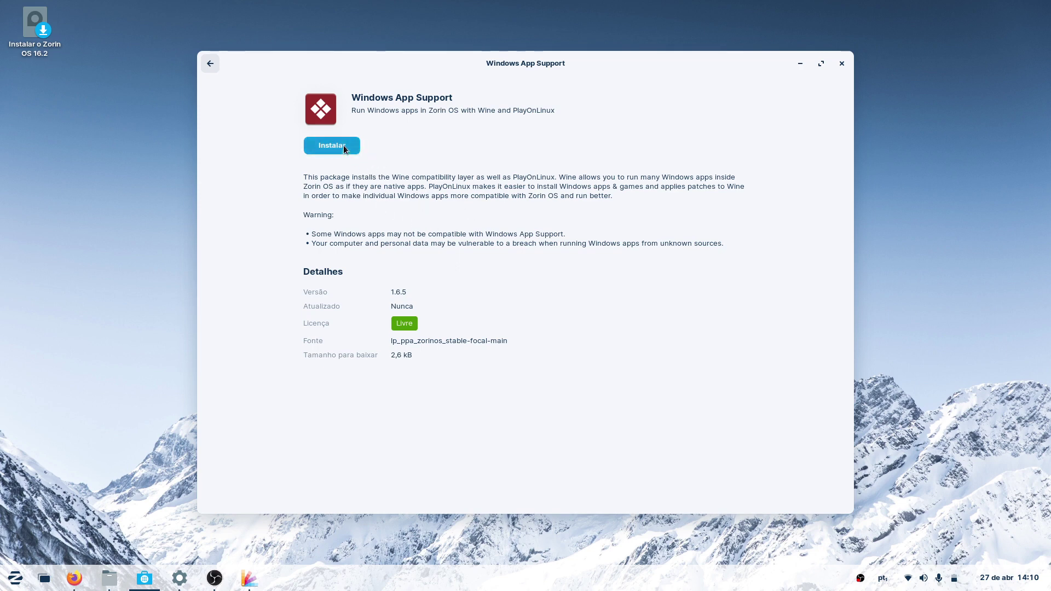
click(800, 63)
Step: Look through the applications in the Gráficos, Internet, Jogos and Multimídia categories of the application launcher
click(9, 581)
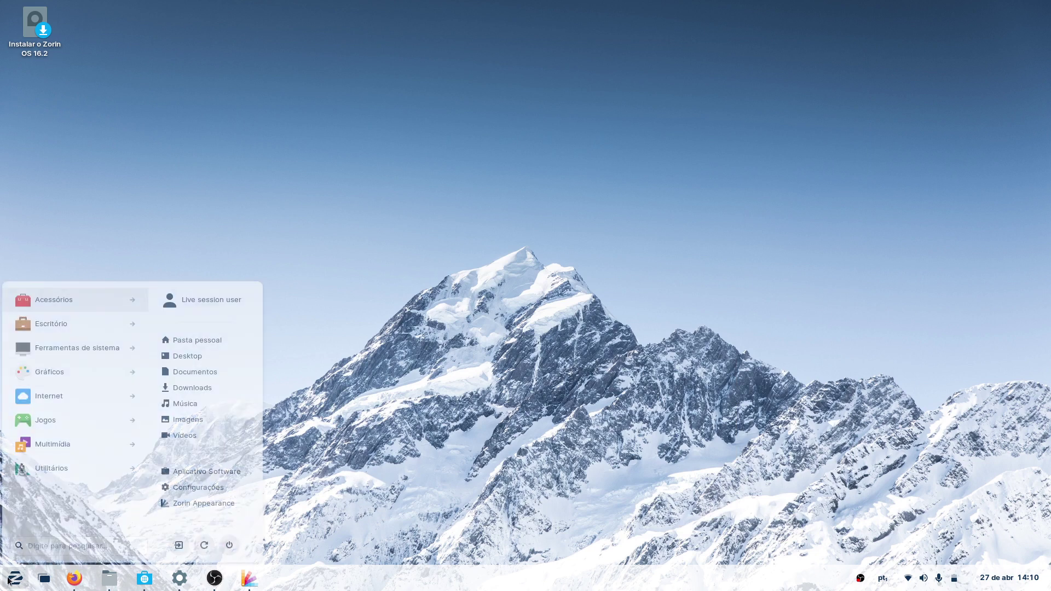
click(50, 371)
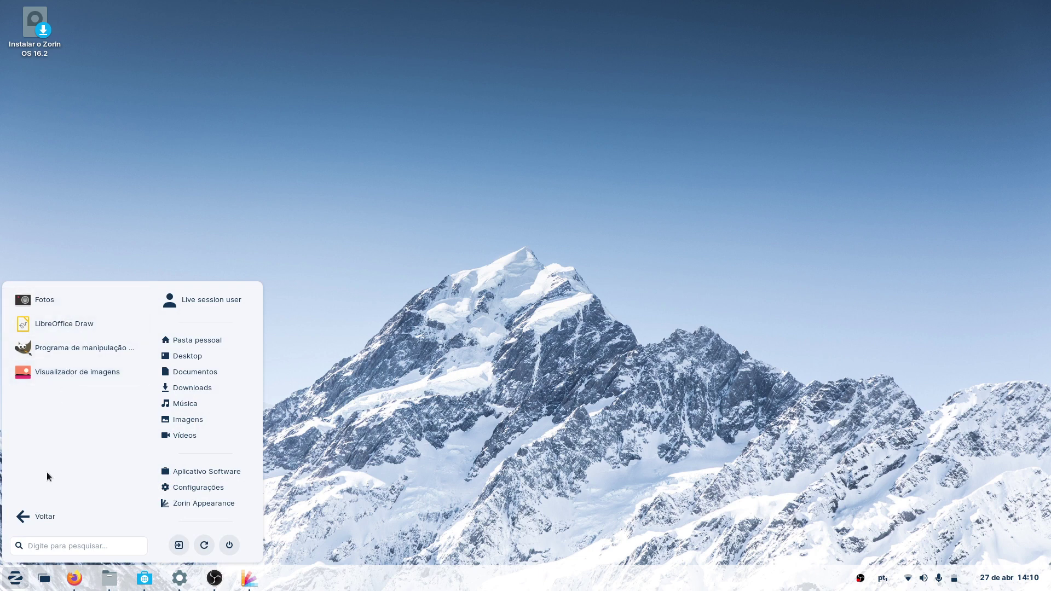
click(44, 507)
click(60, 396)
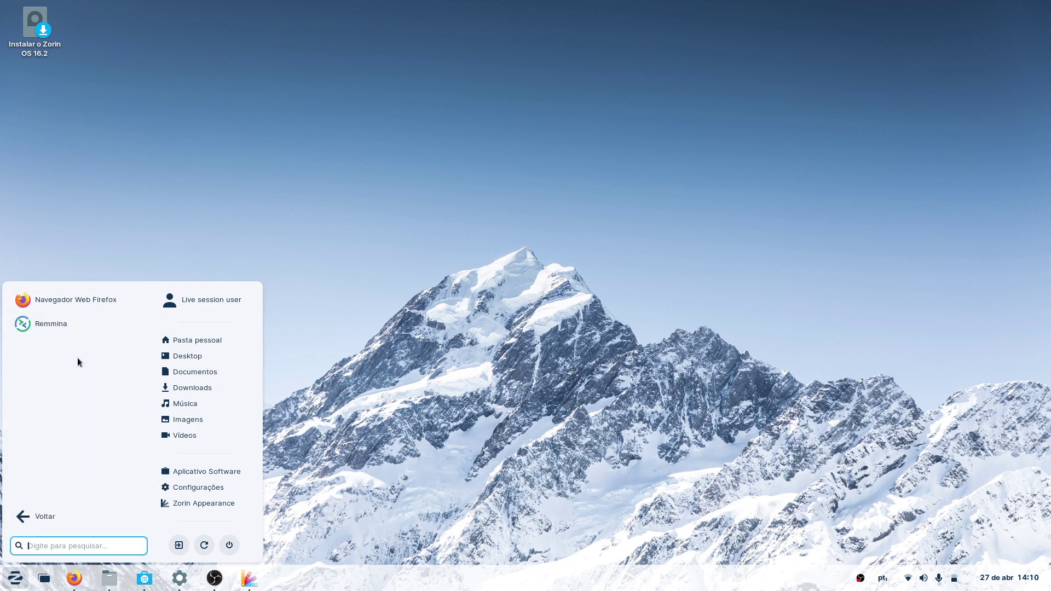
click(42, 514)
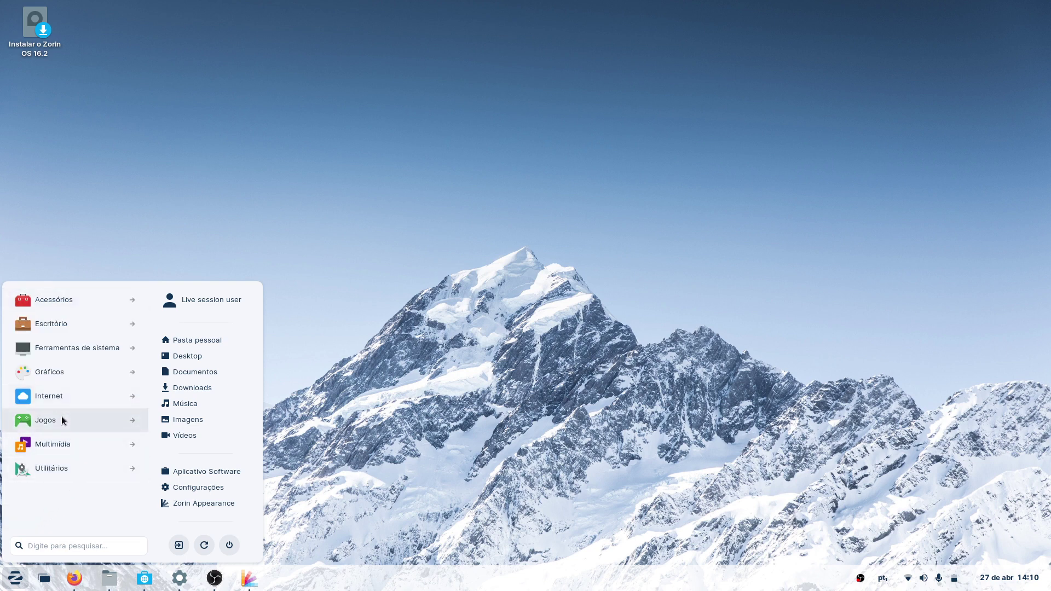
click(61, 418)
click(57, 515)
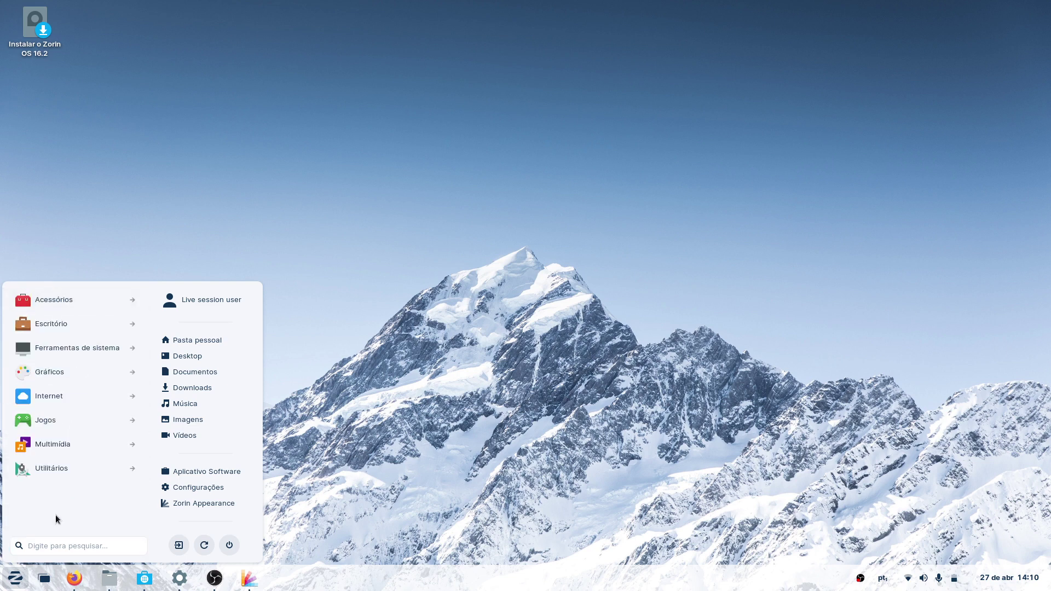
click(60, 444)
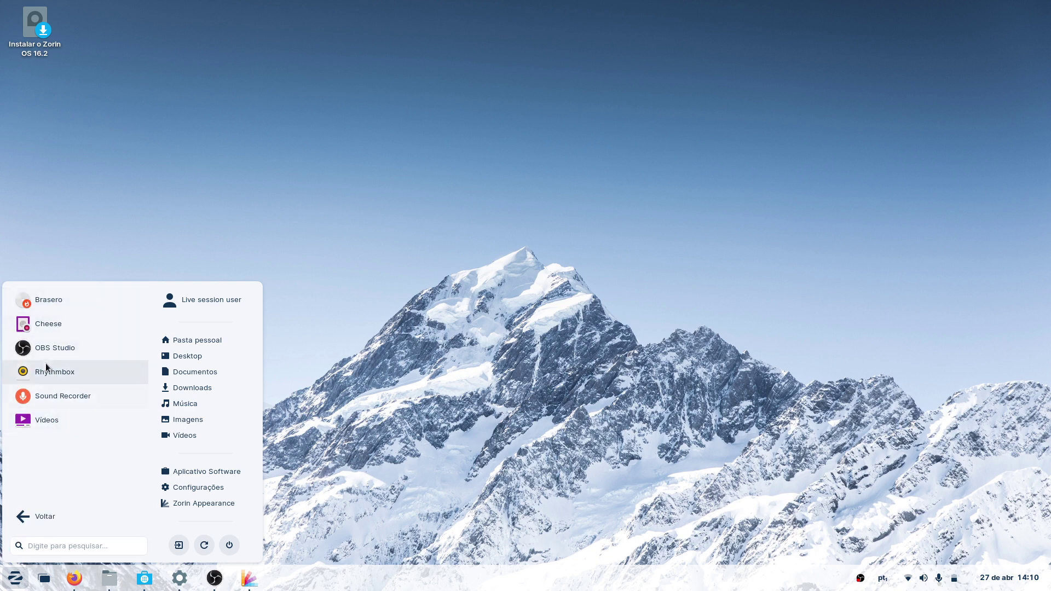
click(58, 513)
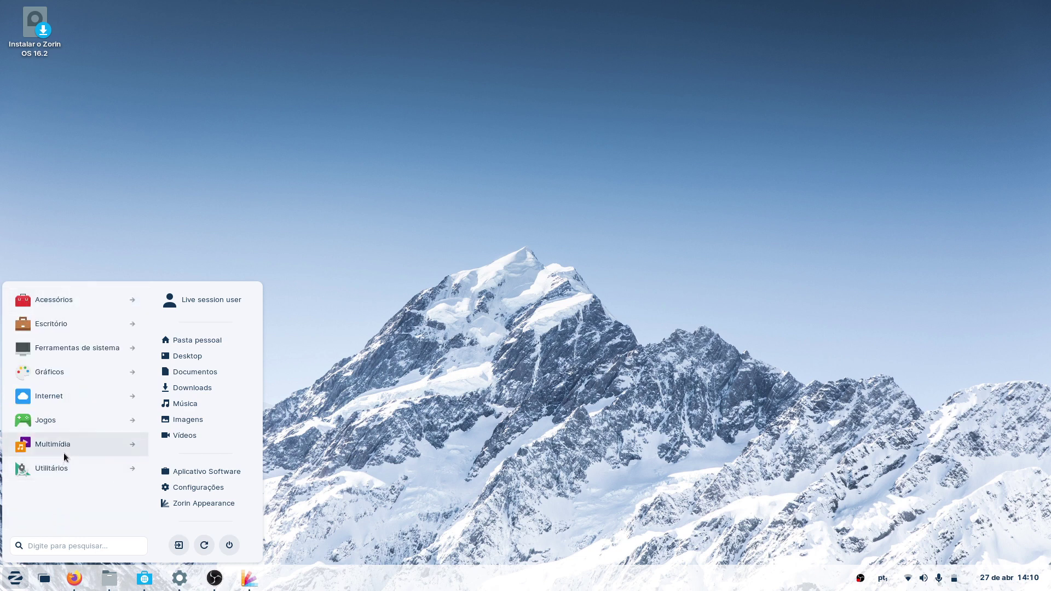
Step: Open Terminal from the Utilitários category and run the neofetch command
click(59, 469)
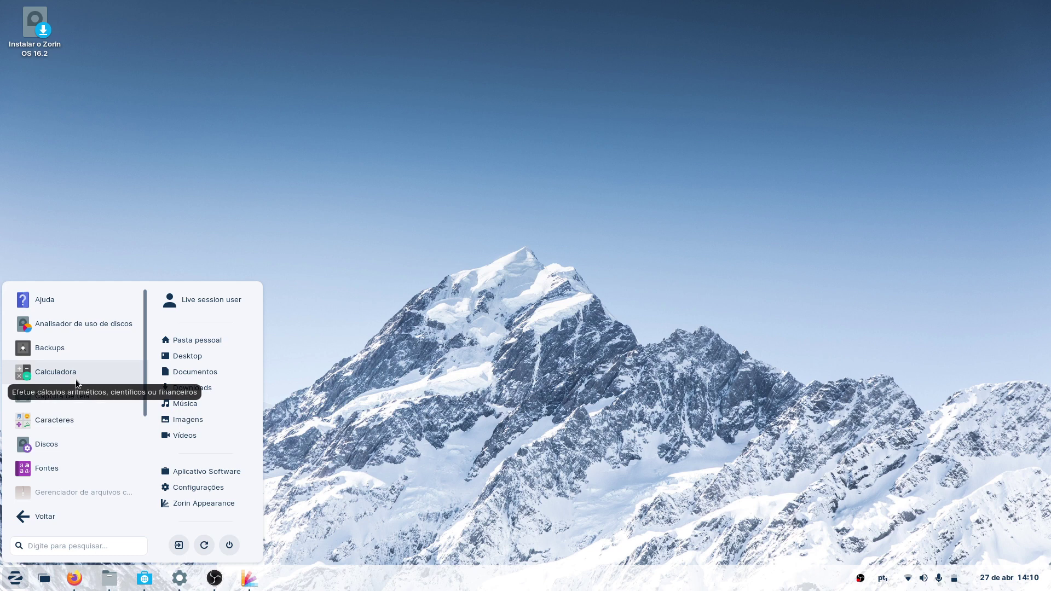
scroll(69, 400, down, 3)
scroll(68, 403, down, 2)
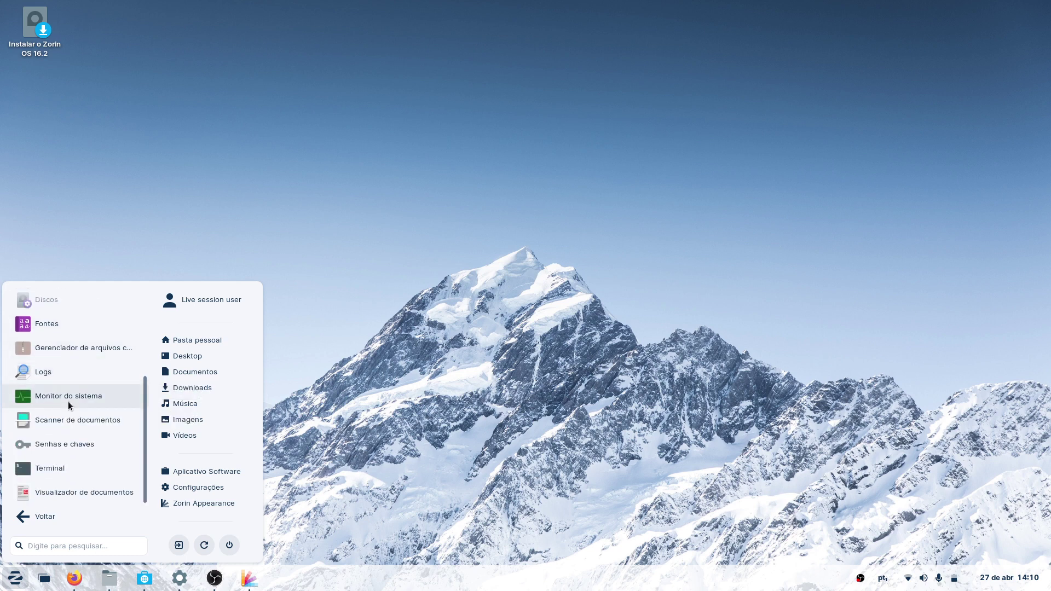
click(53, 473)
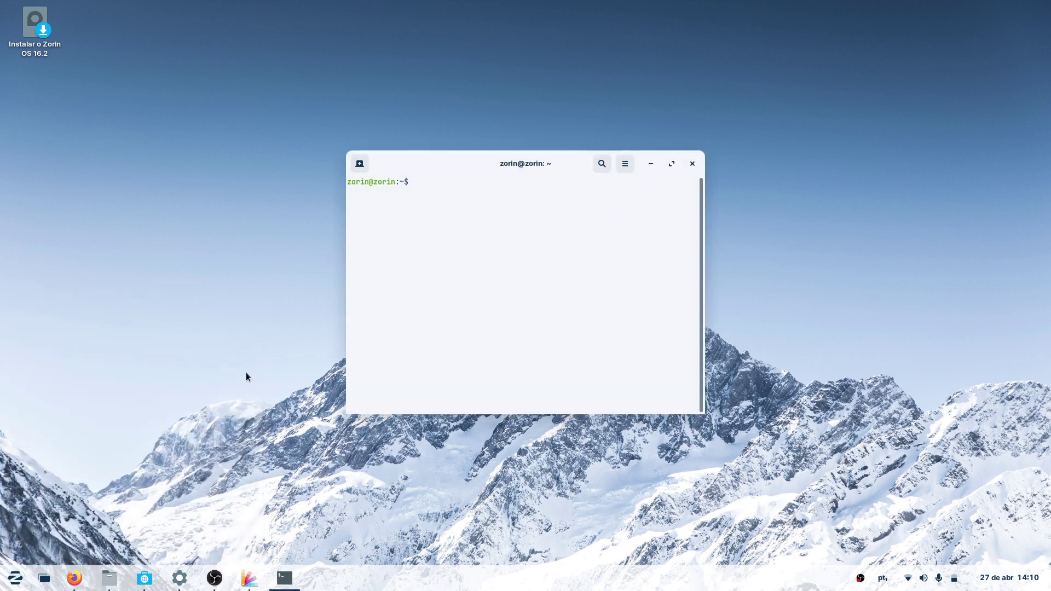
text(neofet)
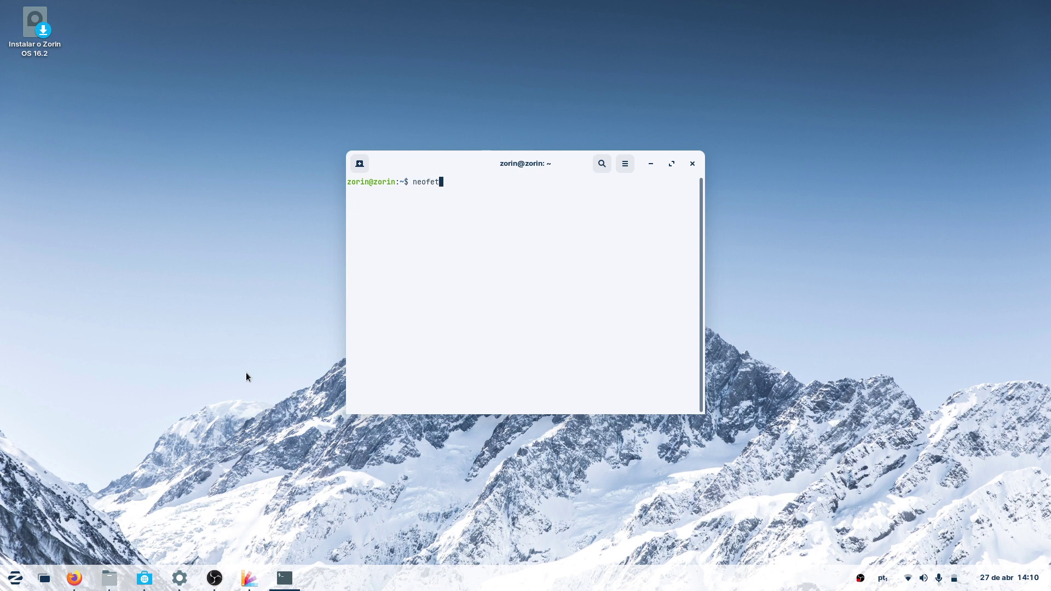
text(ch)
key(Return)
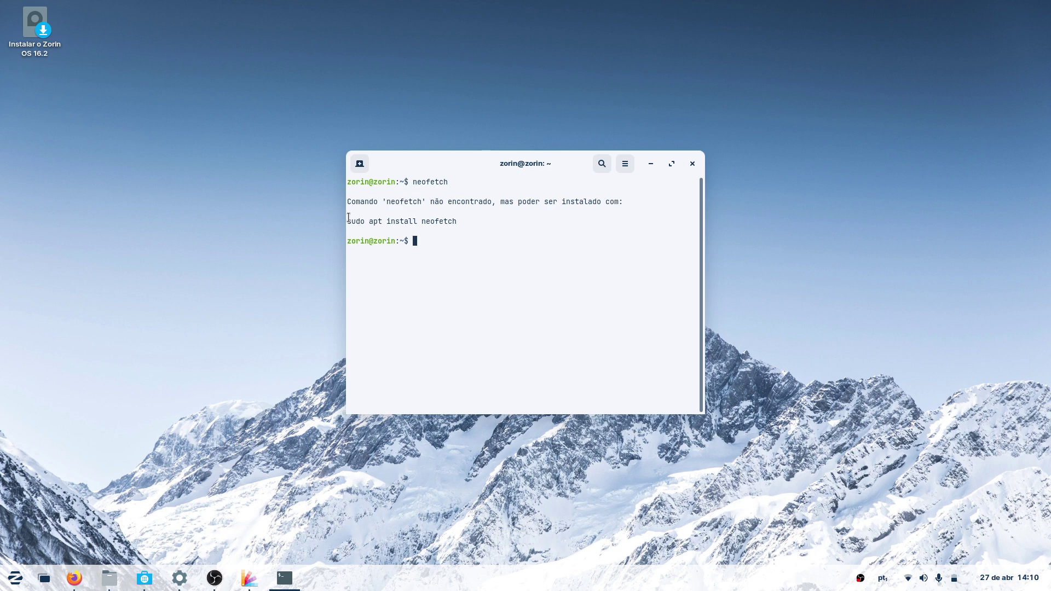
Step: Copy the suggested command "sudo apt install neofetch" from the terminal output, paste it at the prompt and run it
drag(348, 221, 458, 222)
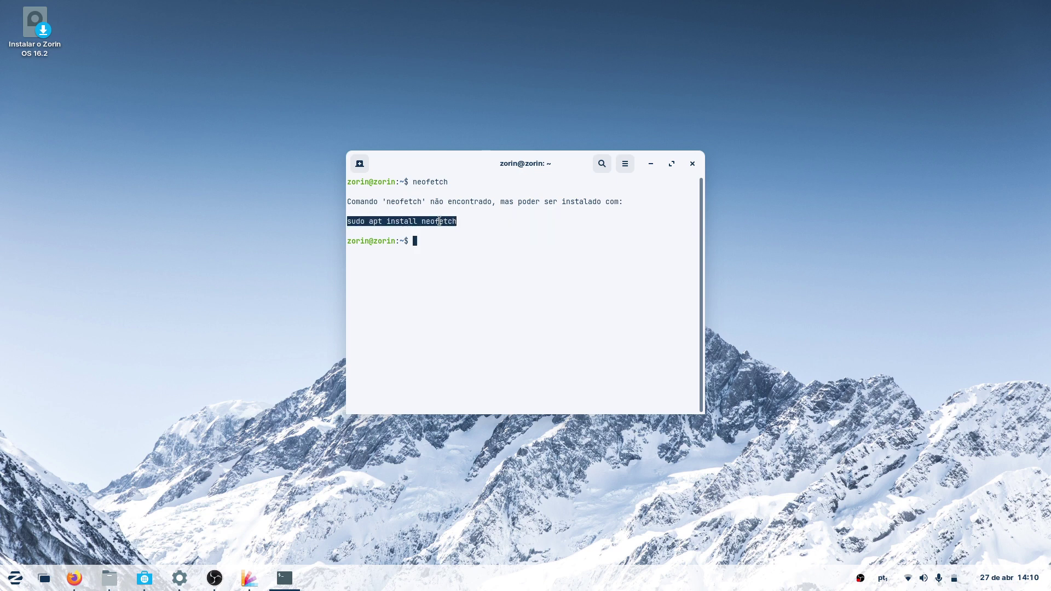
right_click(440, 220)
click(455, 224)
click(445, 241)
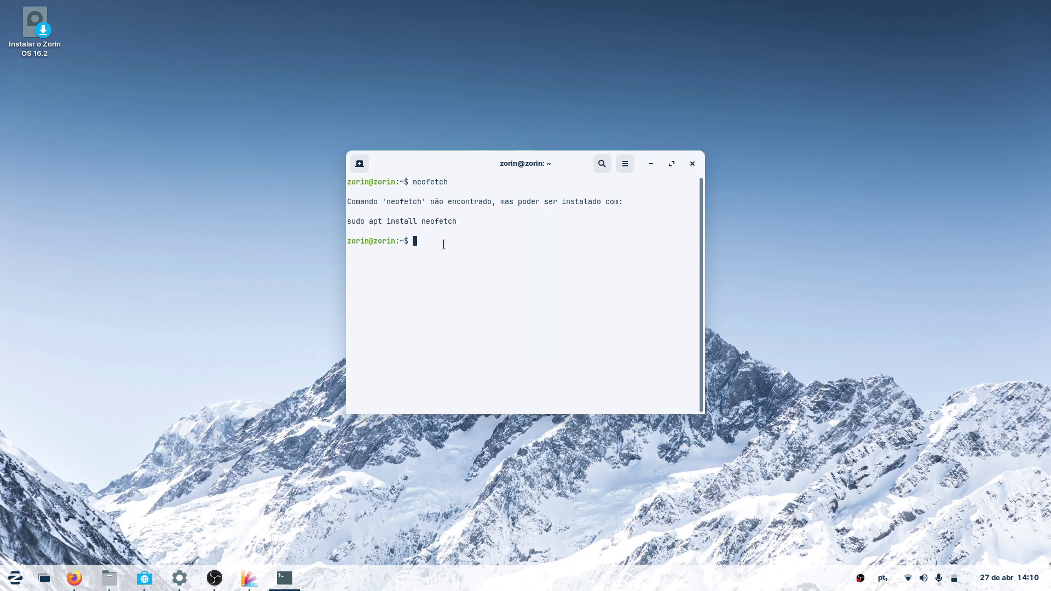
right_click(443, 244)
click(462, 277)
key(Return)
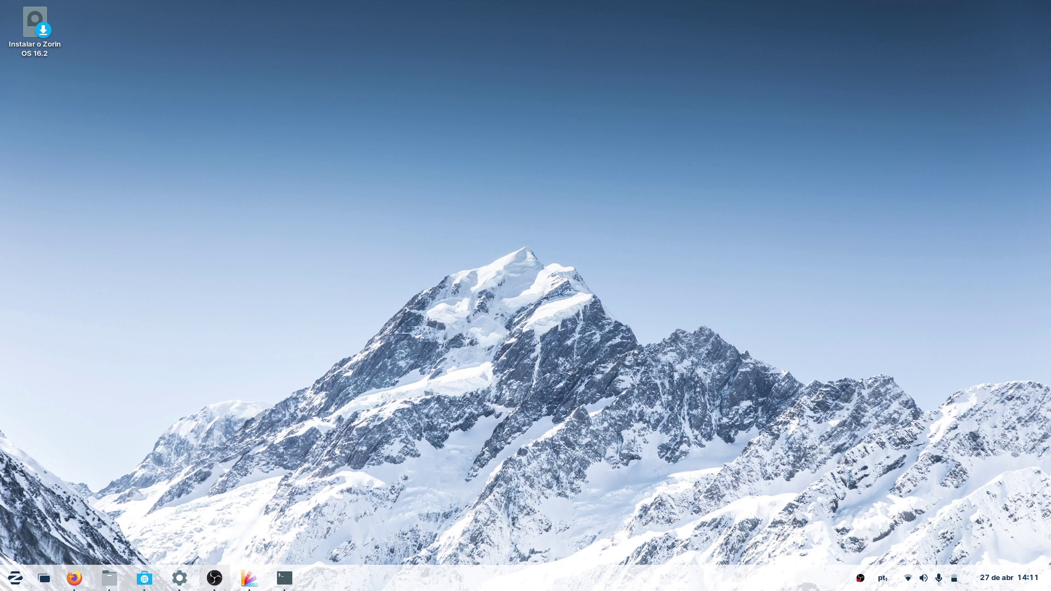
Step: Check the installation progress of Windows App Support, minimize its window and switch to OBS Studio
click(157, 583)
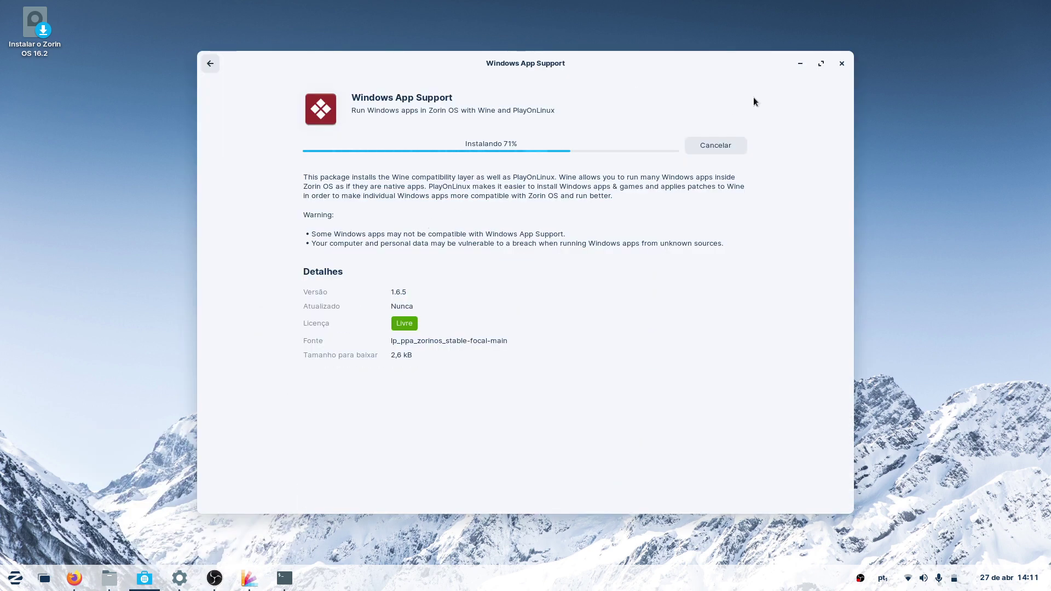
click(798, 63)
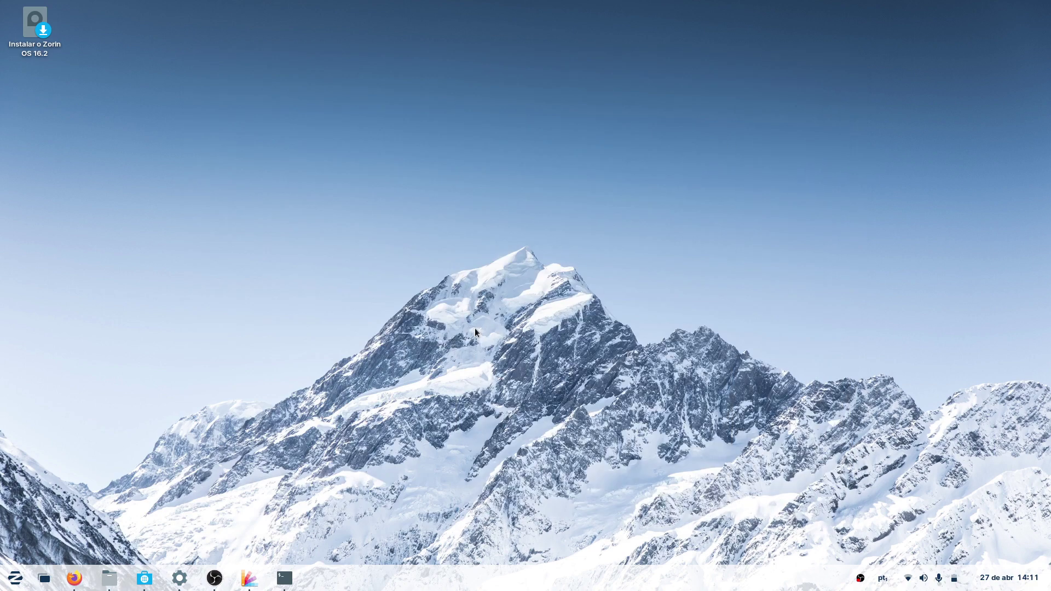
click(206, 588)
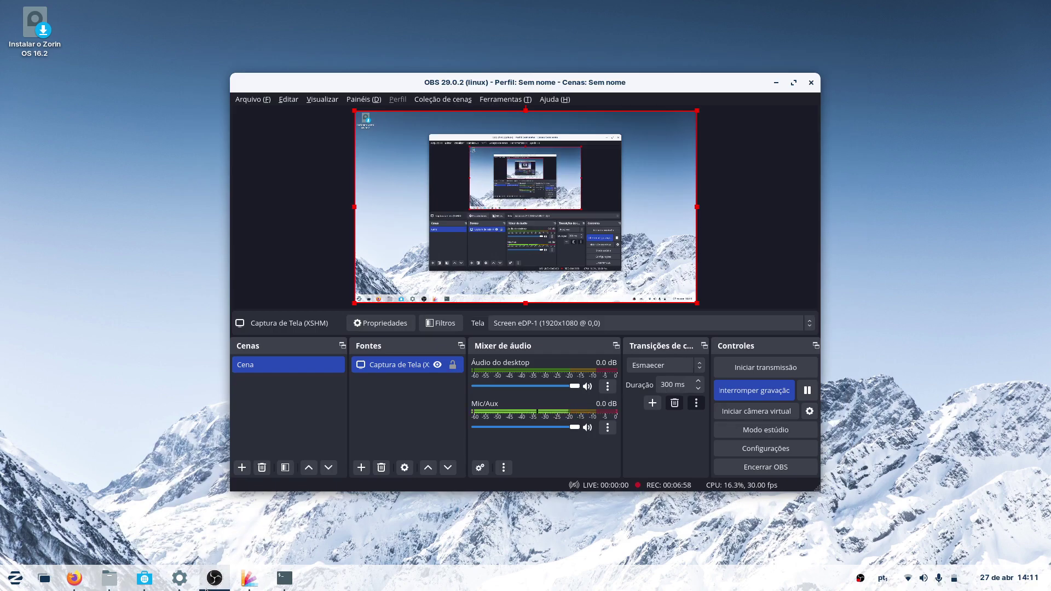
Step: Minimize OBS Studio and check the progress of the neofetch installation in the terminal and of Windows App Support in the software store
click(207, 588)
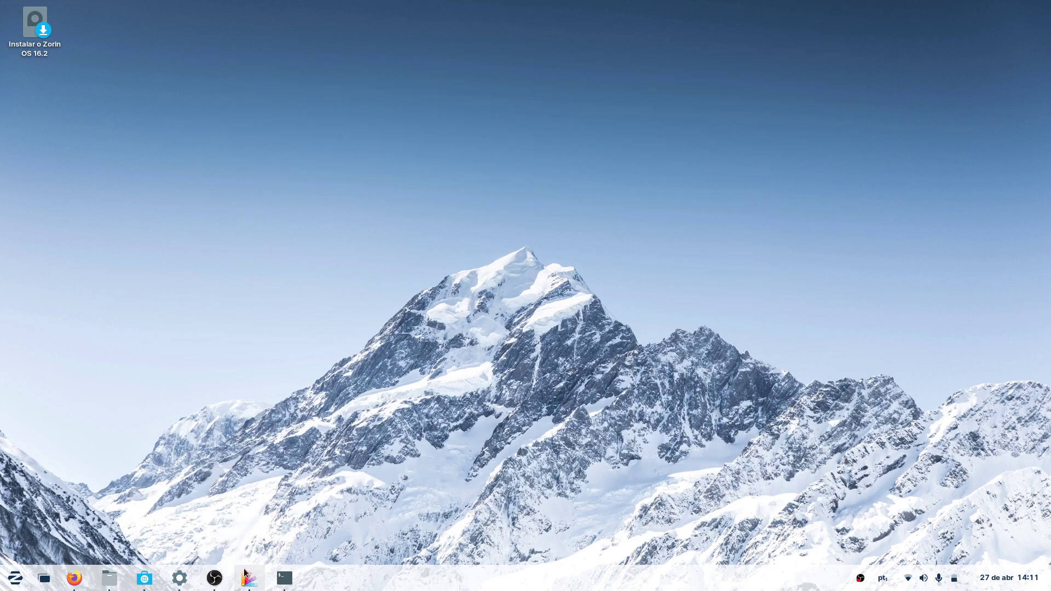
click(243, 579)
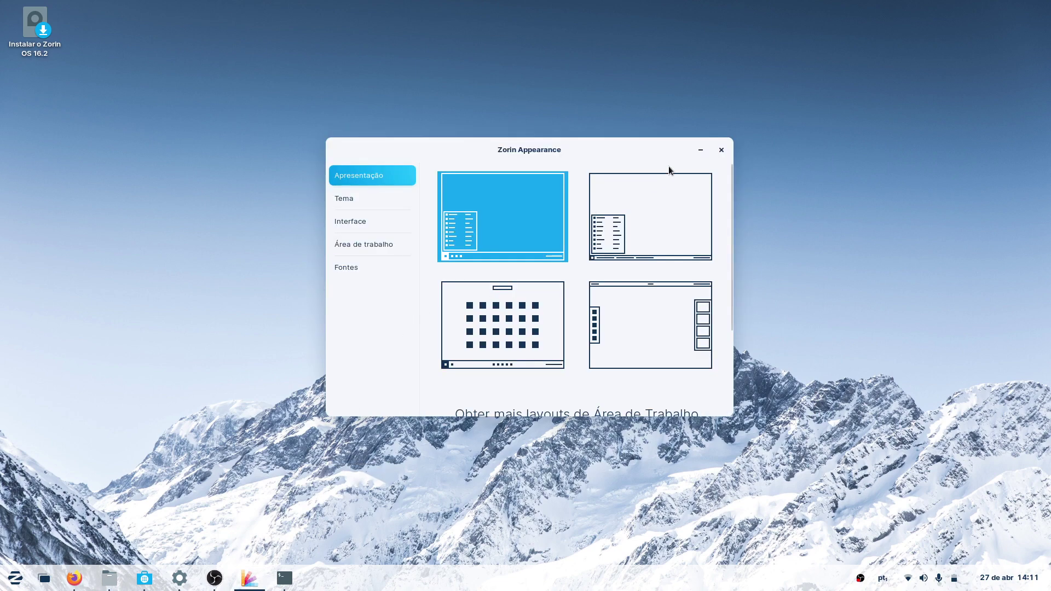
click(700, 149)
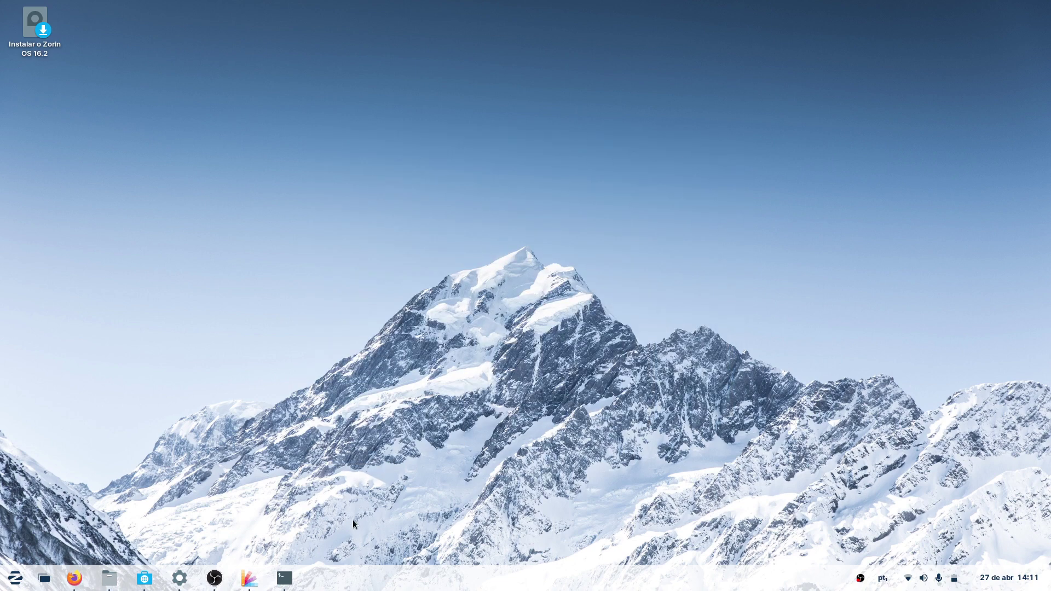
click(293, 584)
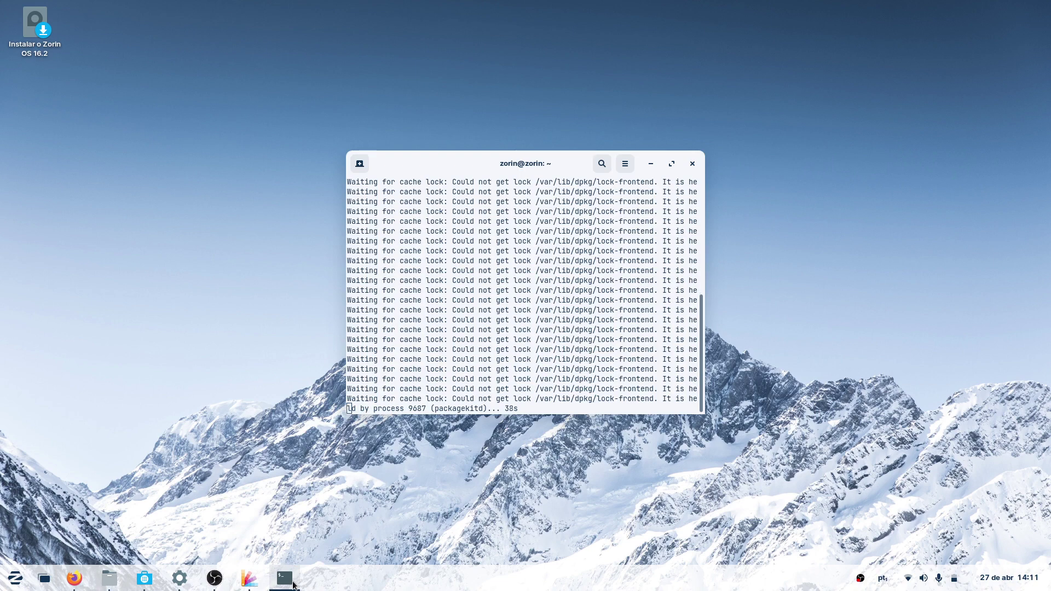
click(294, 585)
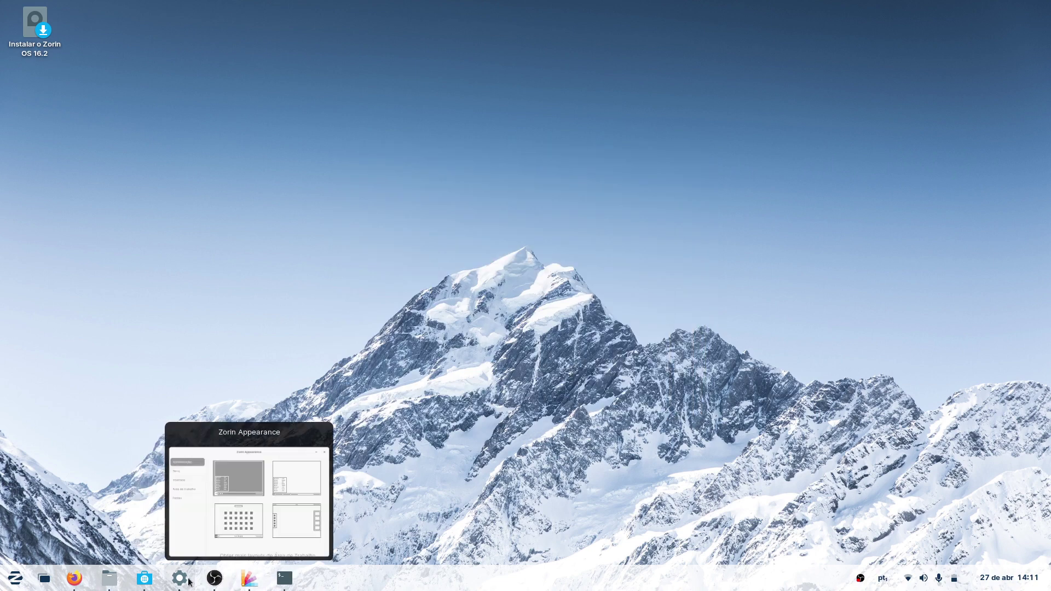
click(145, 580)
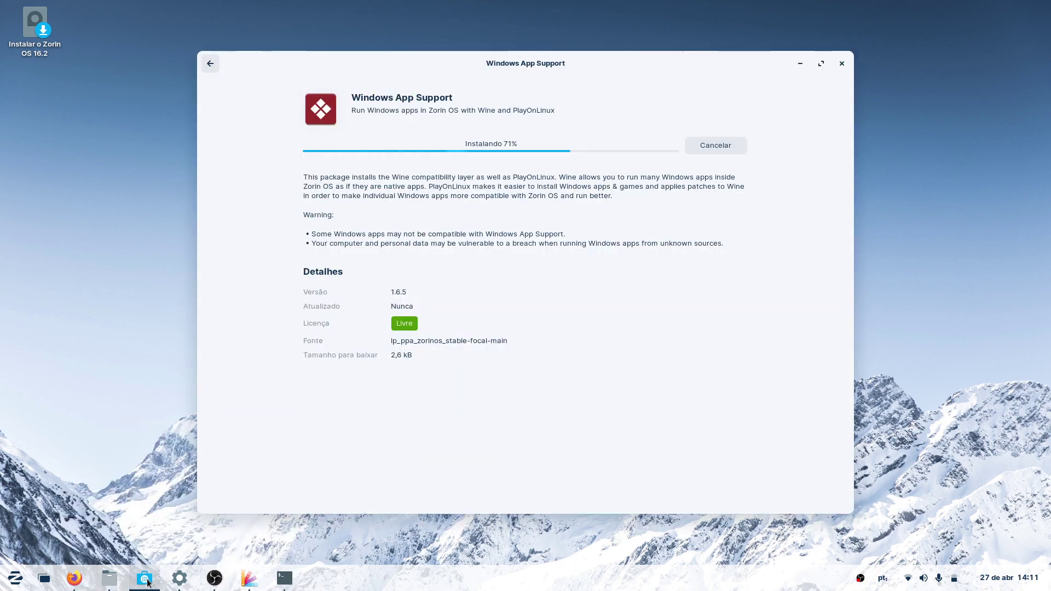
click(145, 580)
Step: Open the Zorin Appearance theme settings, try the scheduled light/dark background option and set the background colour to dark
click(246, 579)
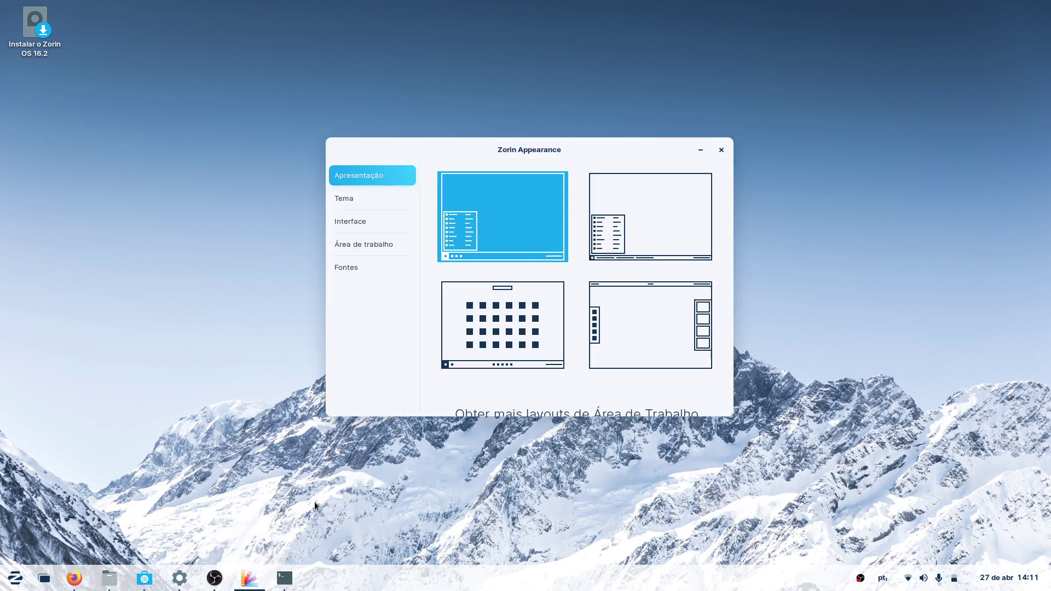
click(374, 206)
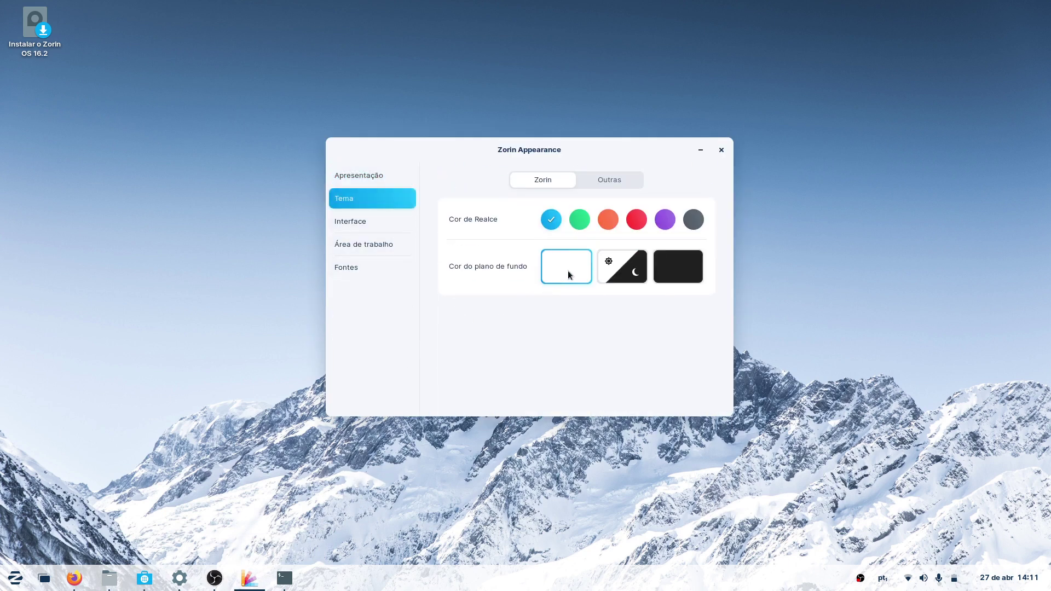
click(609, 272)
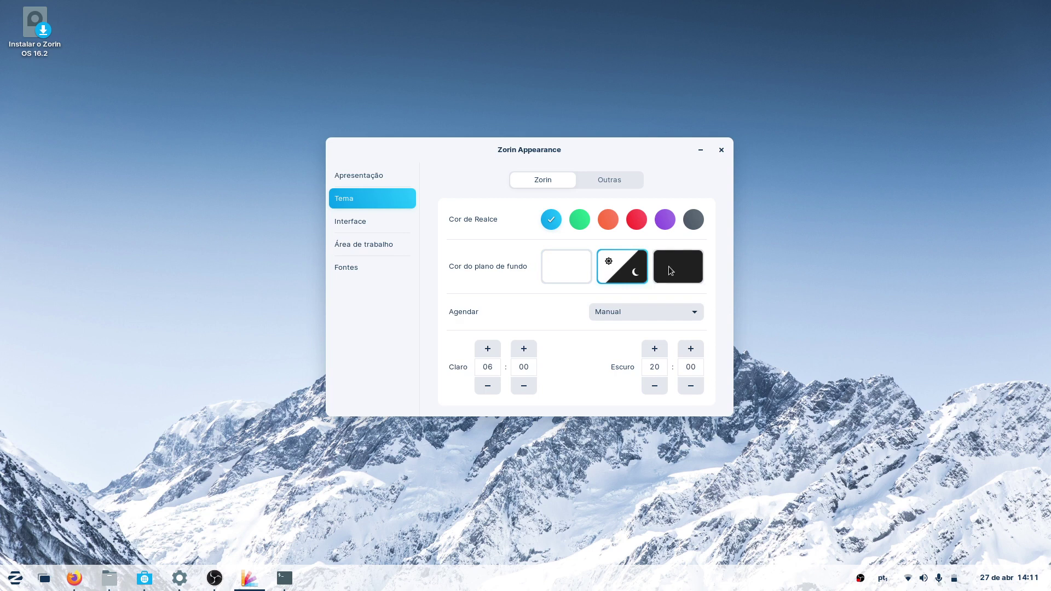
click(668, 266)
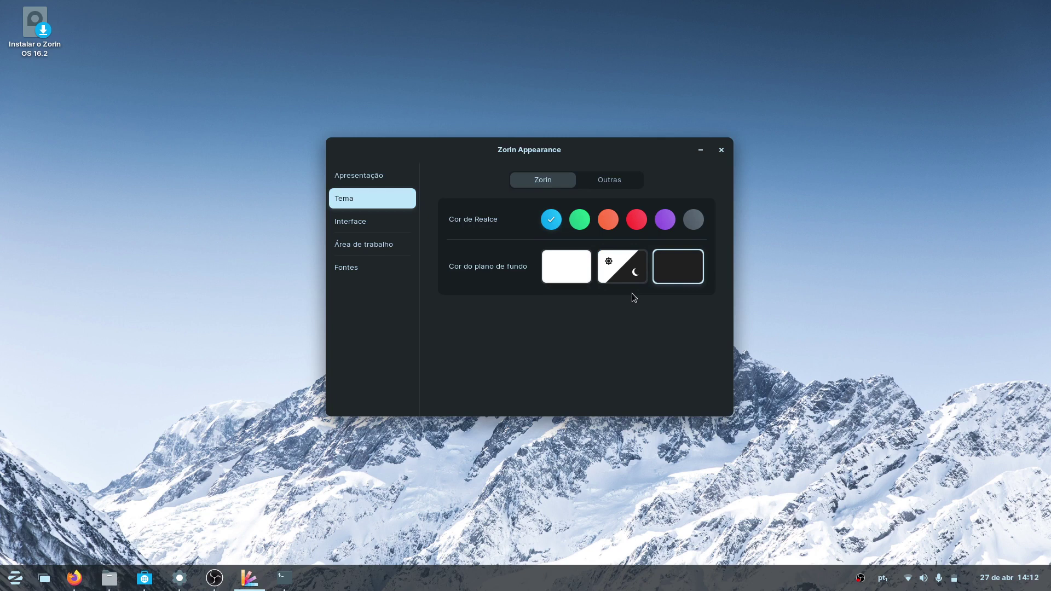
click(626, 272)
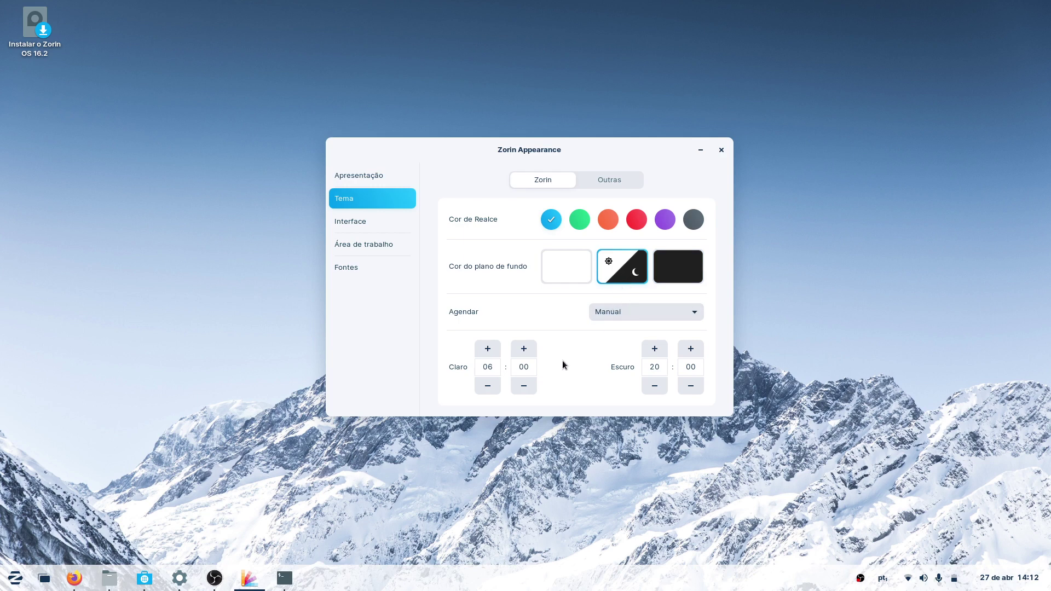
click(671, 271)
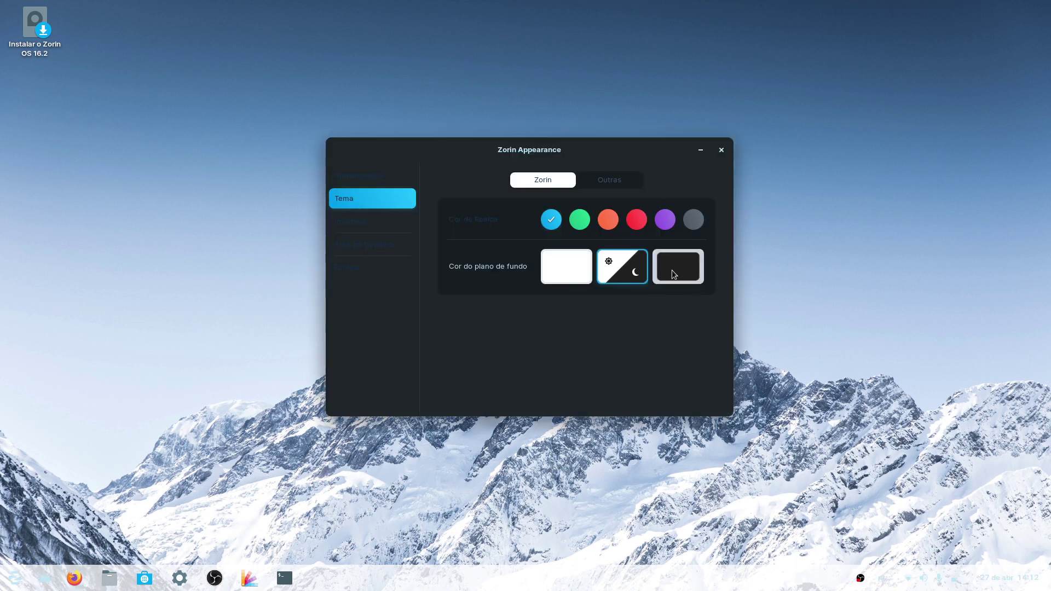
Step: Try the green, orange, red, purple and grey accent colours for the theme, and return to blue
click(581, 222)
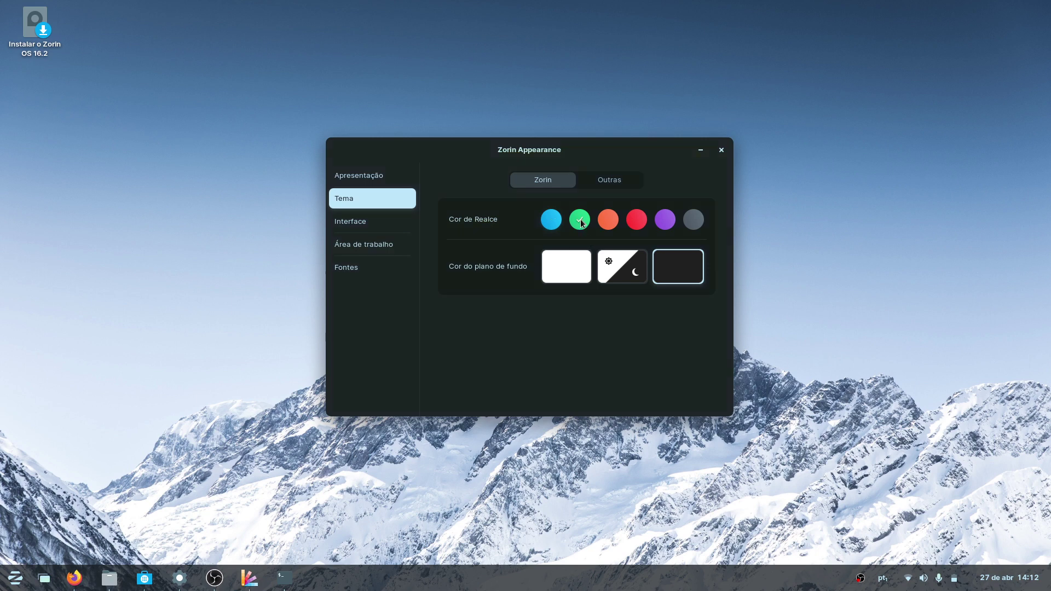
click(611, 220)
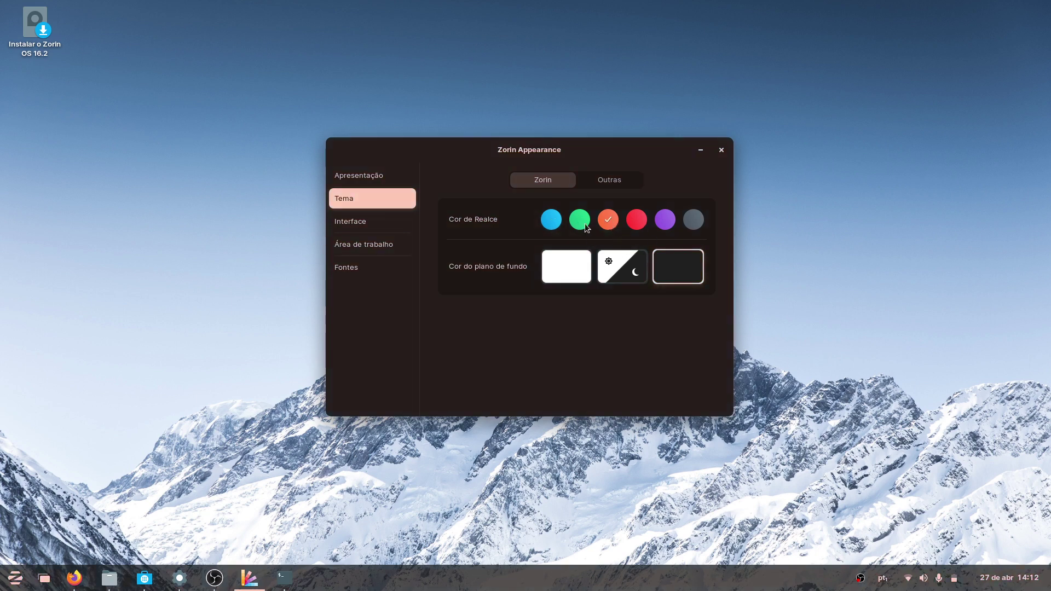
click(639, 221)
click(665, 220)
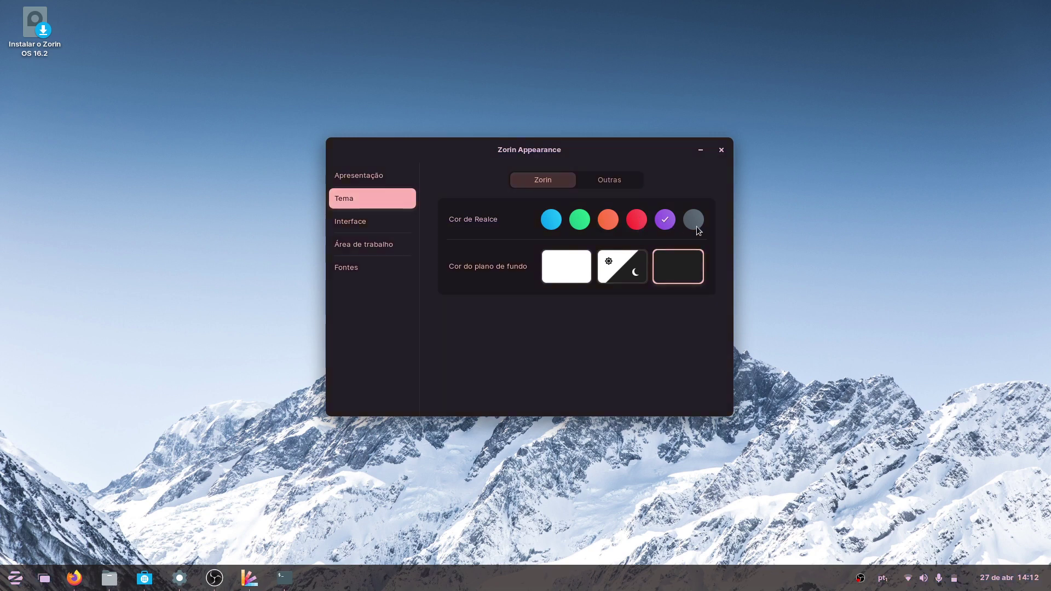
click(693, 220)
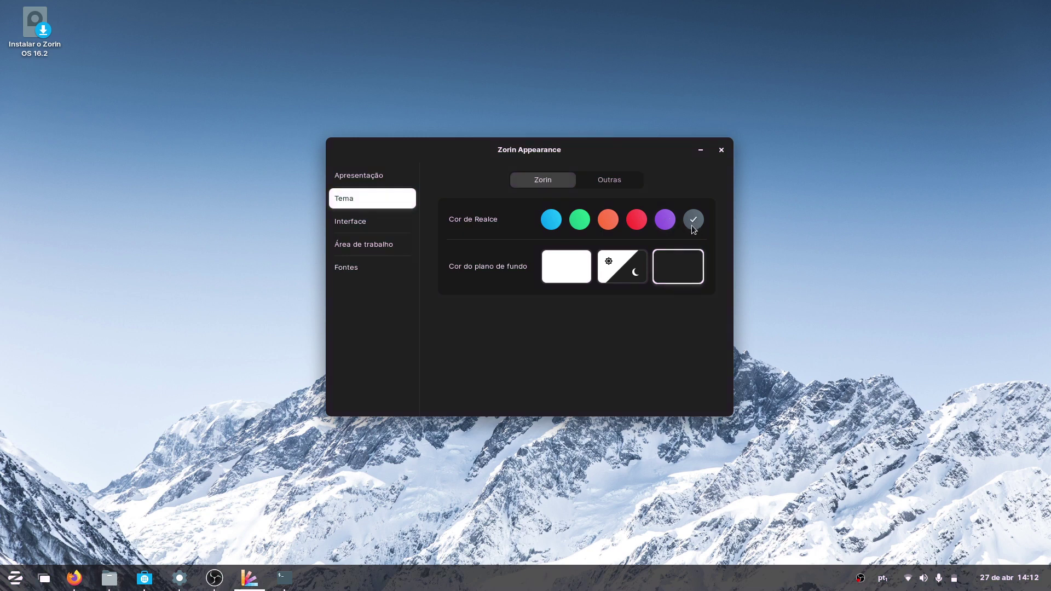
click(553, 220)
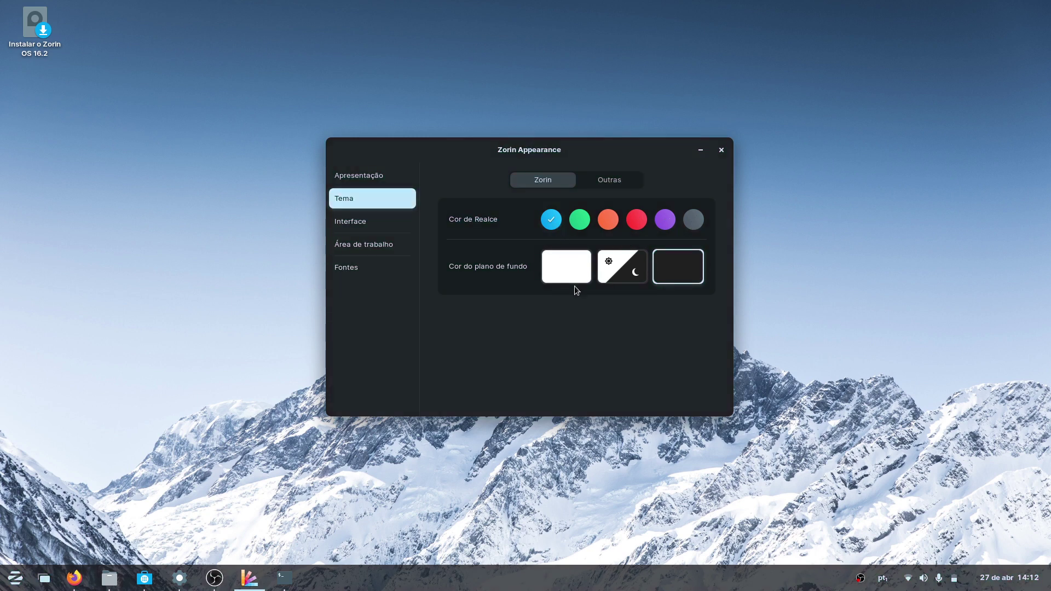
Step: Review the Interface settings of Zorin Appearance, including title bar buttons, animations and the left Super key option
click(396, 221)
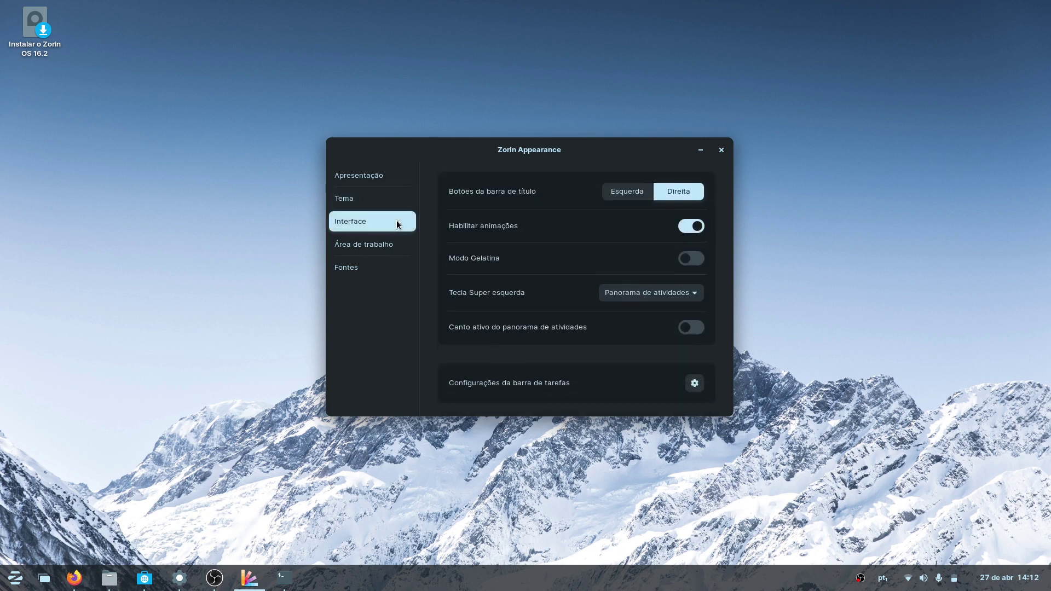
click(390, 196)
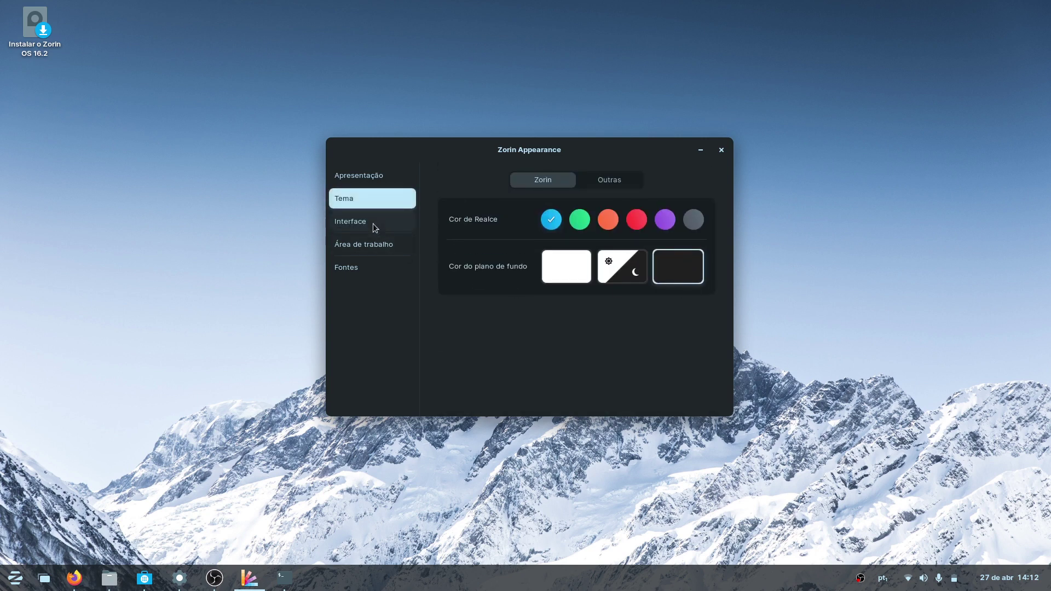
click(386, 224)
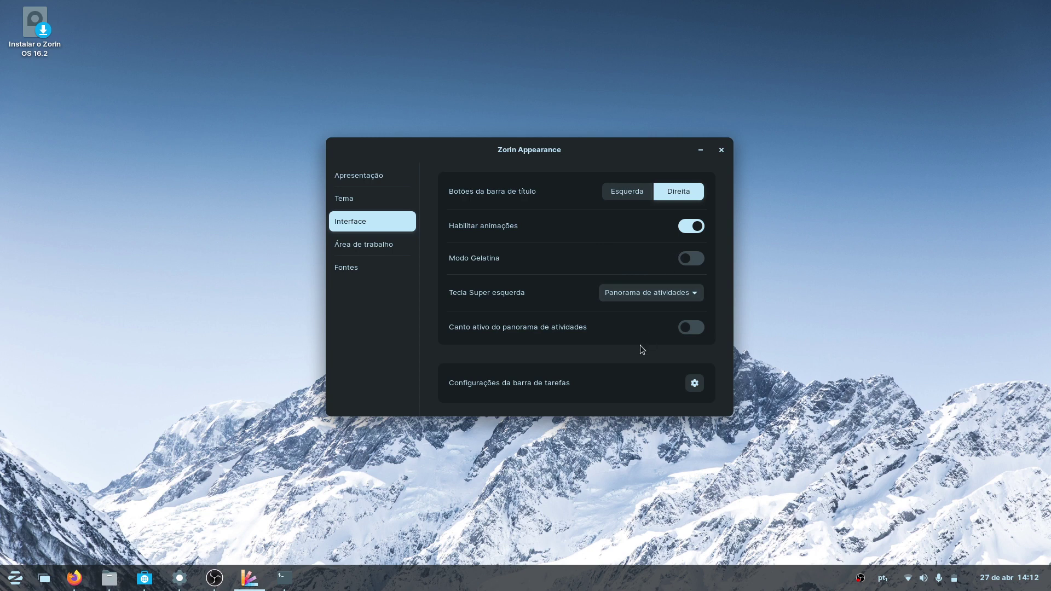
Step: Enable the Pasta pessoal, Lixeira, Volumes montados and Servidores de rede icons on the desktop
click(386, 246)
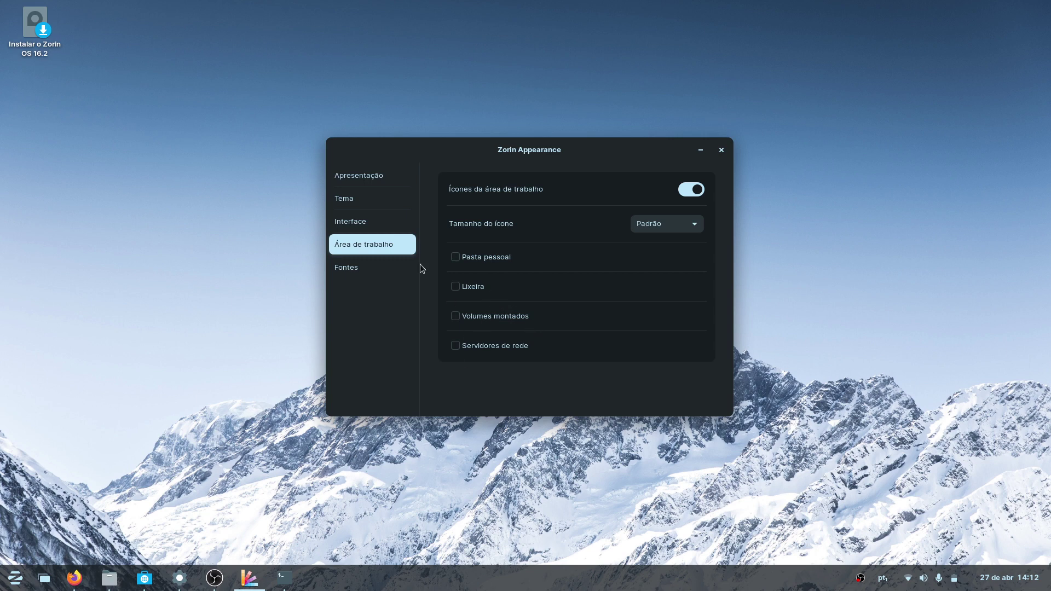
click(454, 257)
click(455, 288)
click(456, 316)
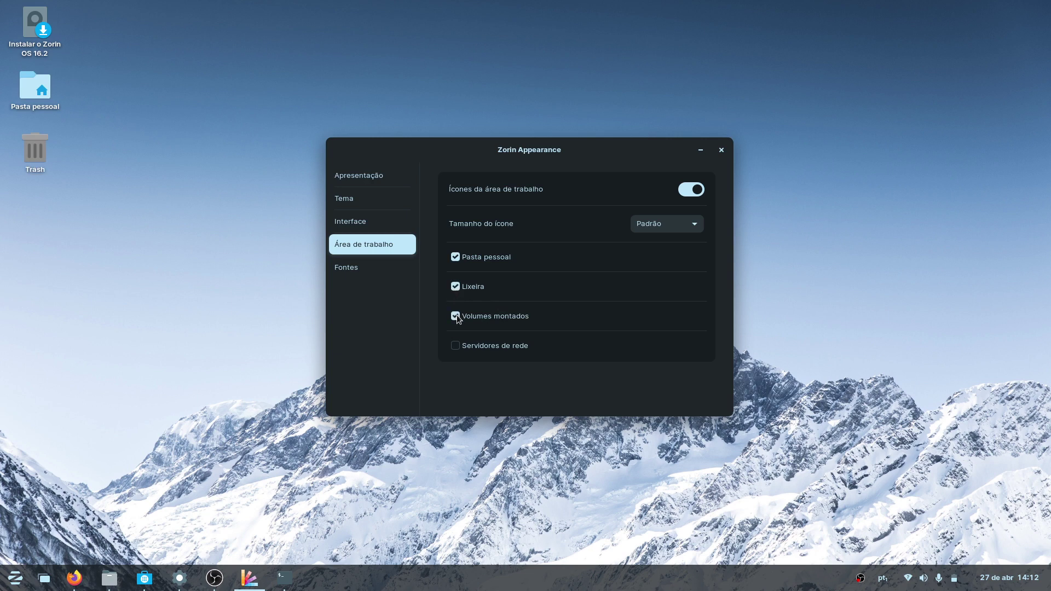
click(455, 345)
Step: Set the font size of the interface text and the document text to 11
click(377, 268)
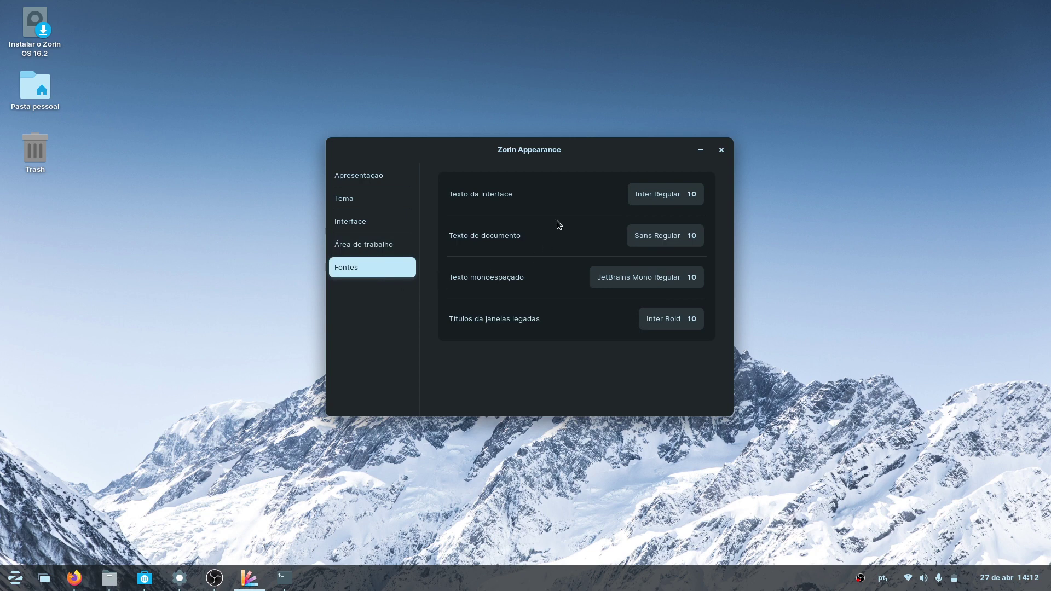
click(672, 196)
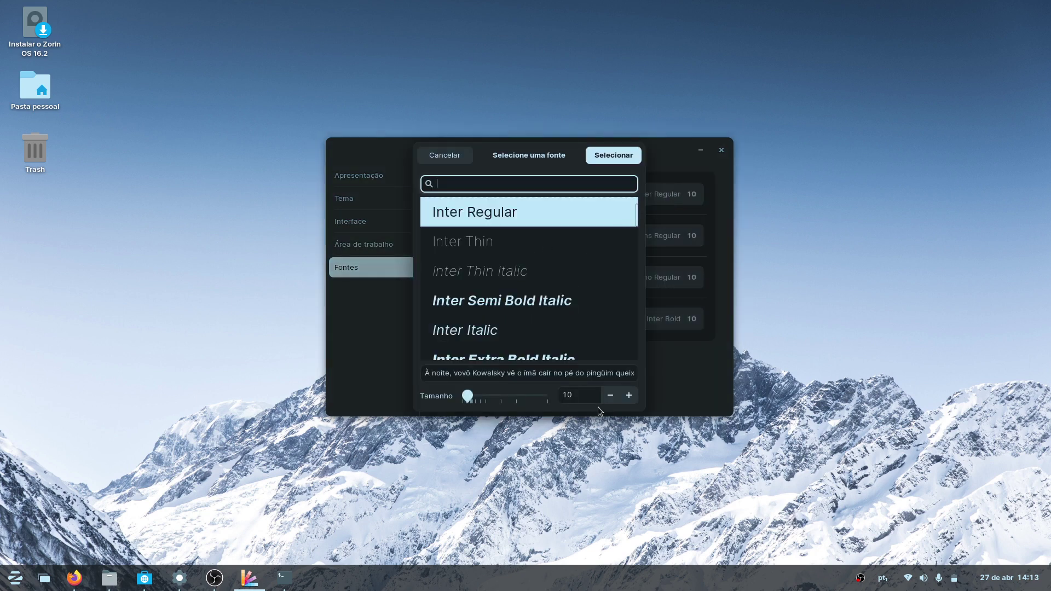
click(629, 394)
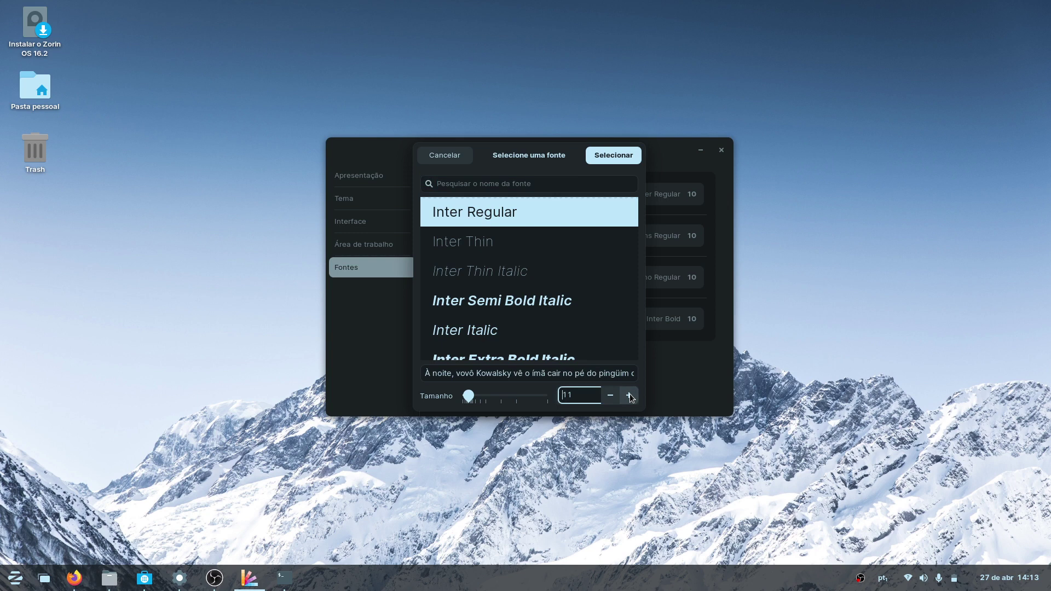
click(625, 157)
click(697, 243)
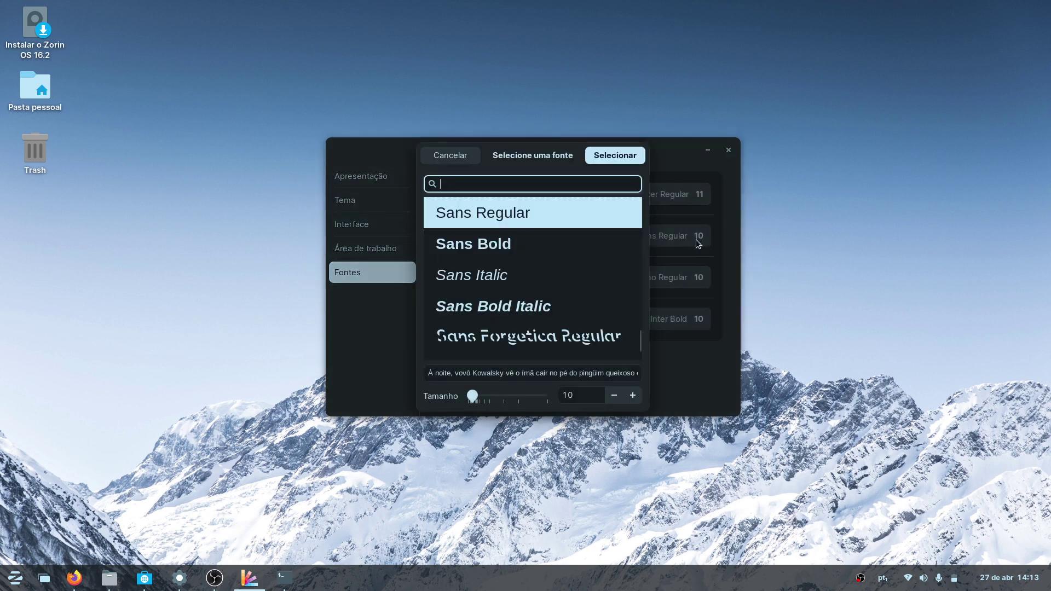
click(632, 394)
click(615, 158)
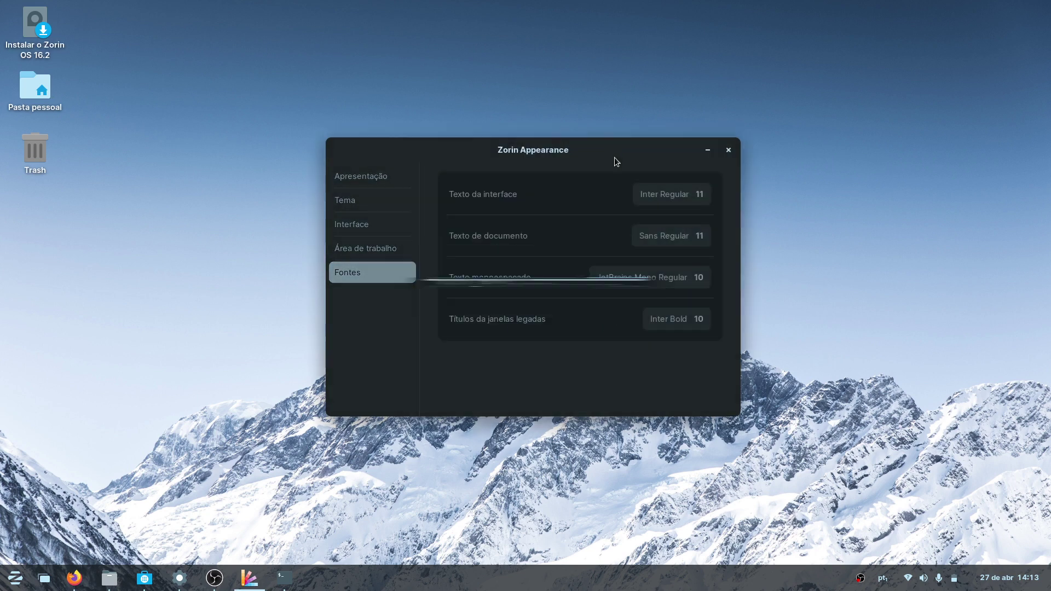
Step: Set the font size of the monospaced text and the legacy window titles to 11
click(698, 282)
click(632, 396)
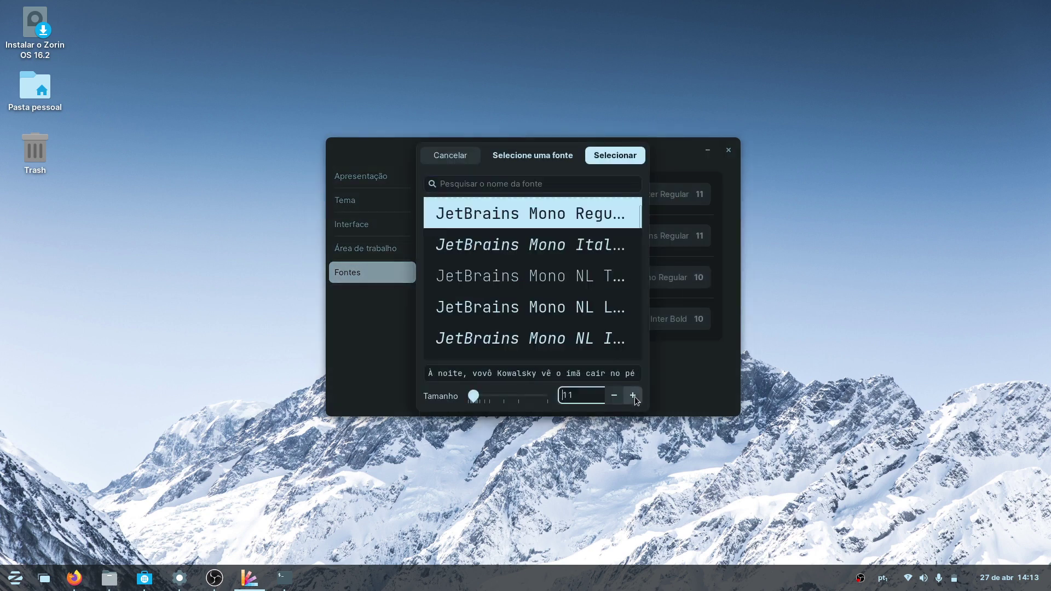
click(613, 157)
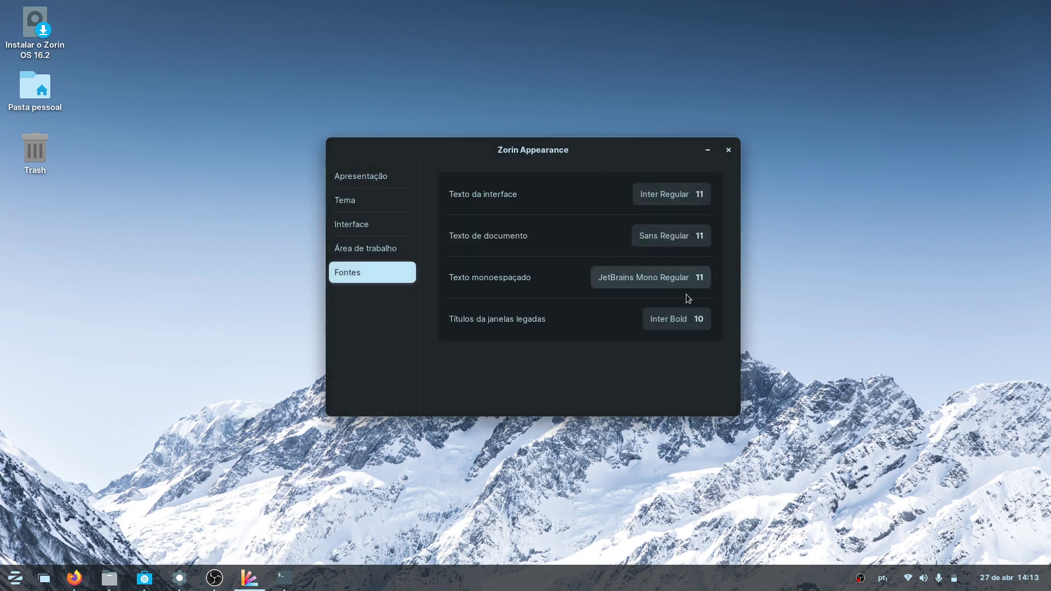
click(698, 321)
click(633, 396)
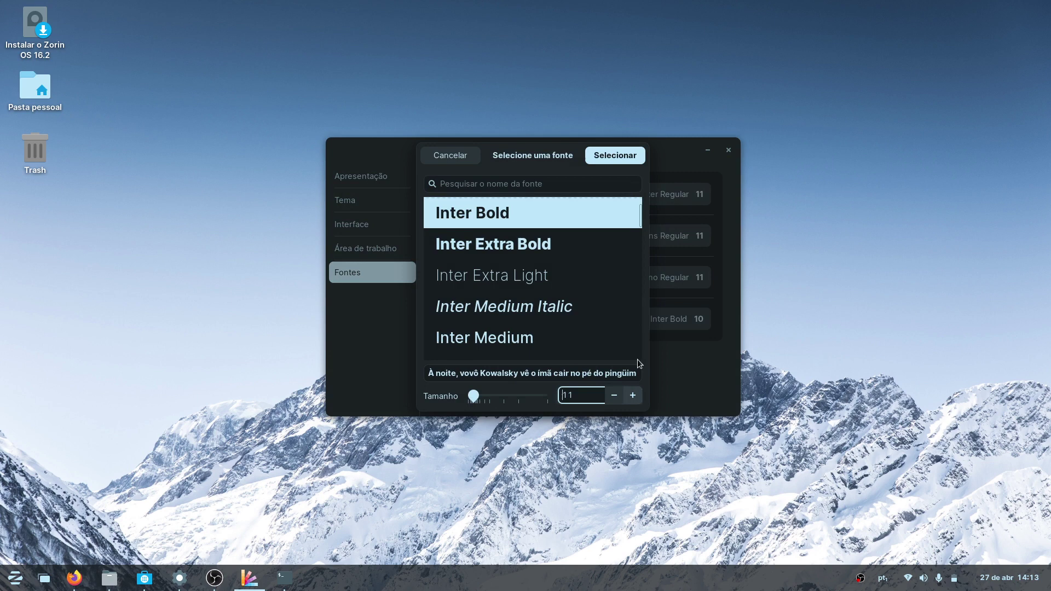
click(608, 156)
Step: Browse the desktop layouts, try the one with window titles in the taskbar, and switch to the full-screen app grid layout
click(396, 180)
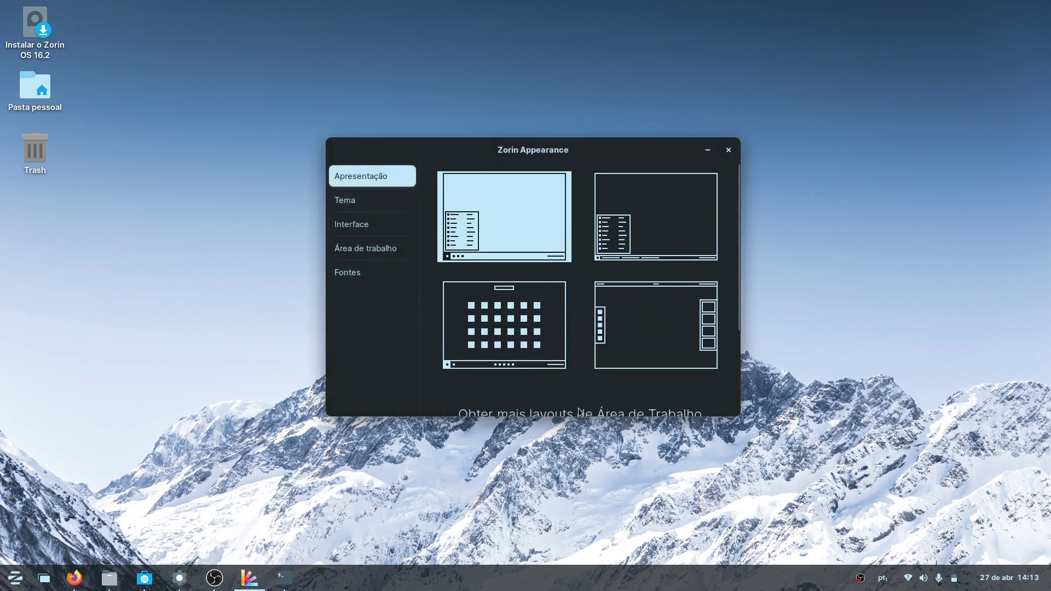
scroll(579, 411, down, 5)
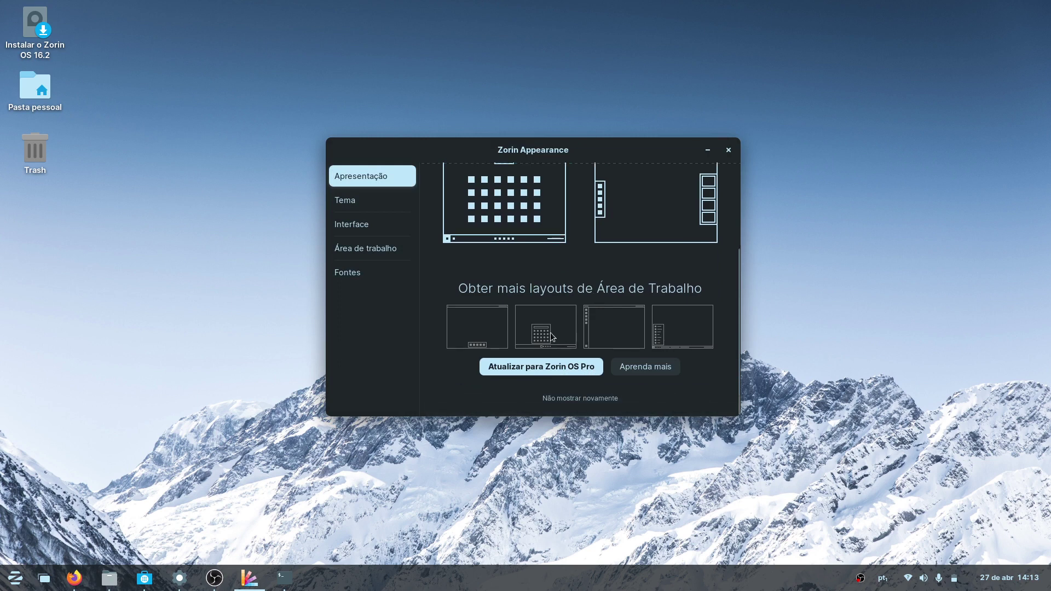
scroll(595, 331, up, 5)
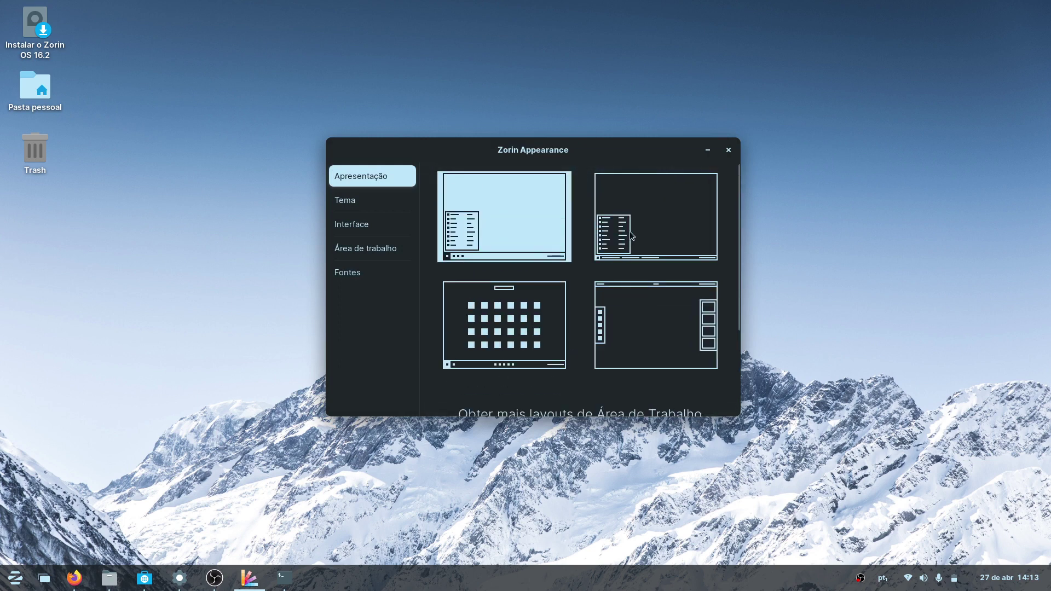
click(629, 235)
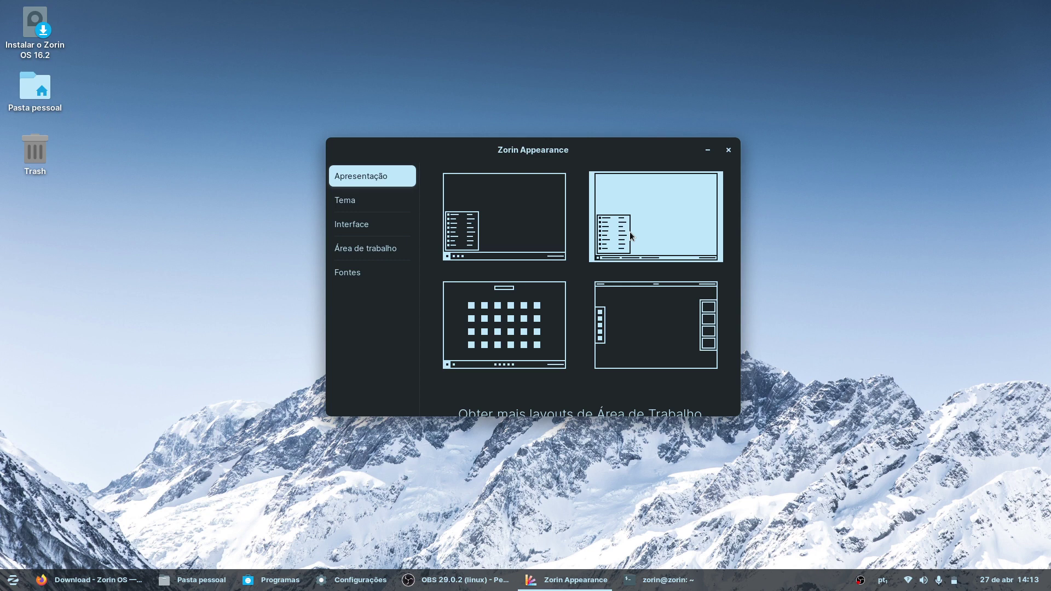
click(530, 323)
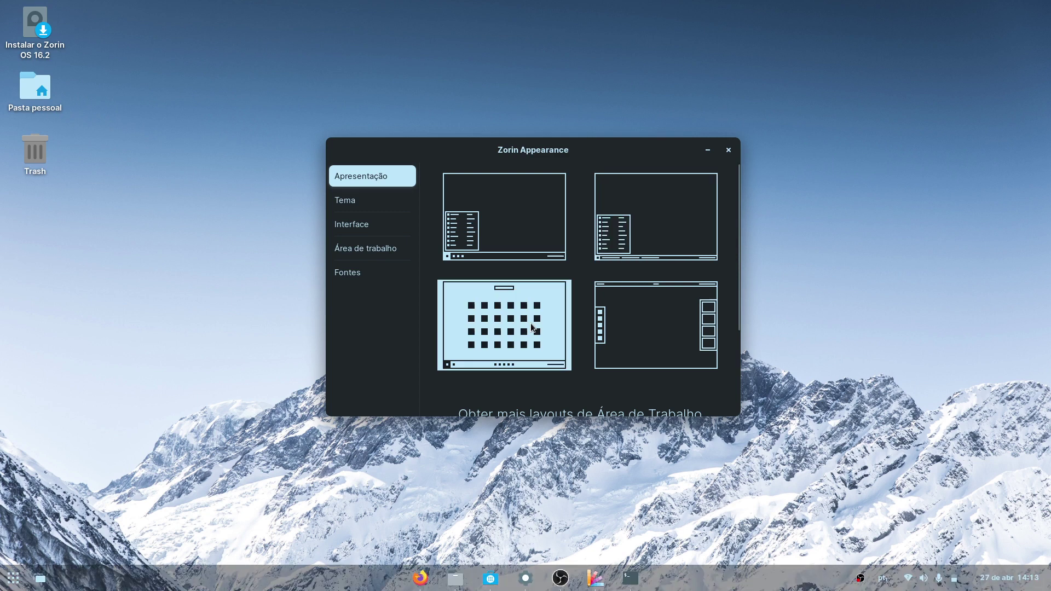
Step: Minimize the appearance window and look through all three pages of the full-screen application grid
click(706, 149)
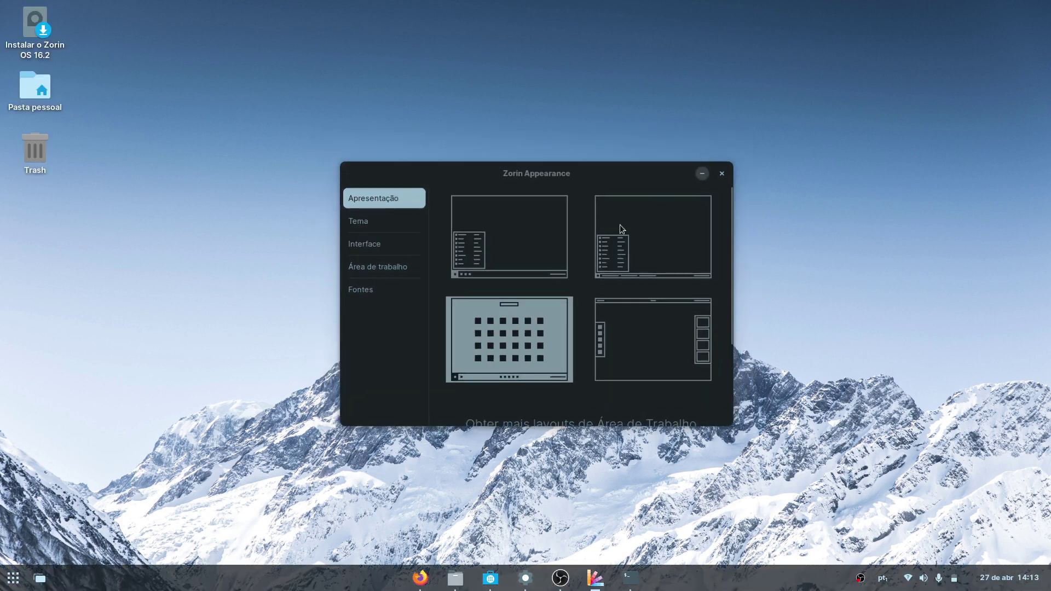
click(12, 580)
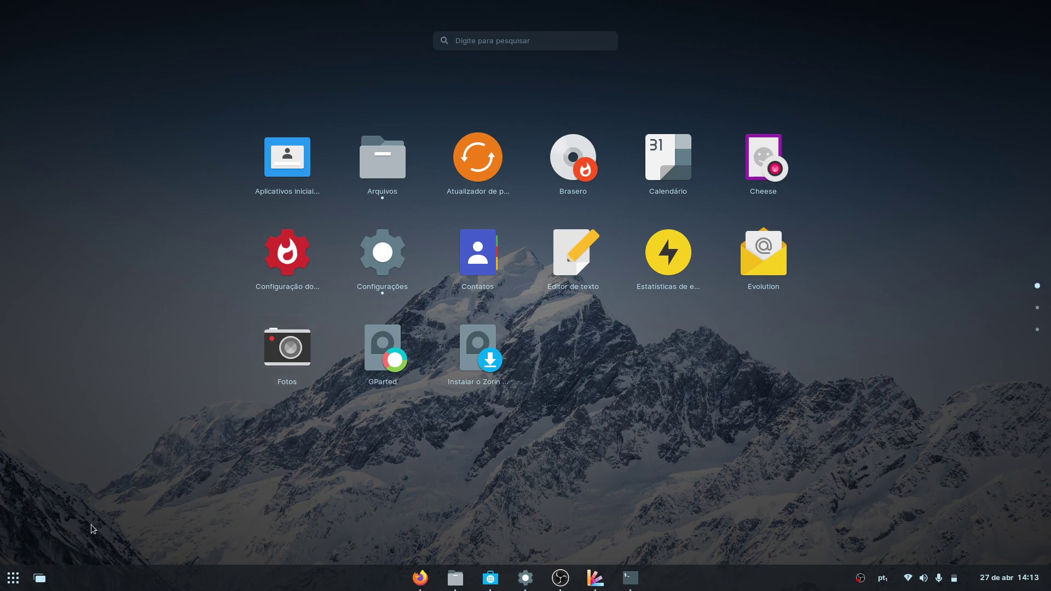
scroll(504, 386, down, 1)
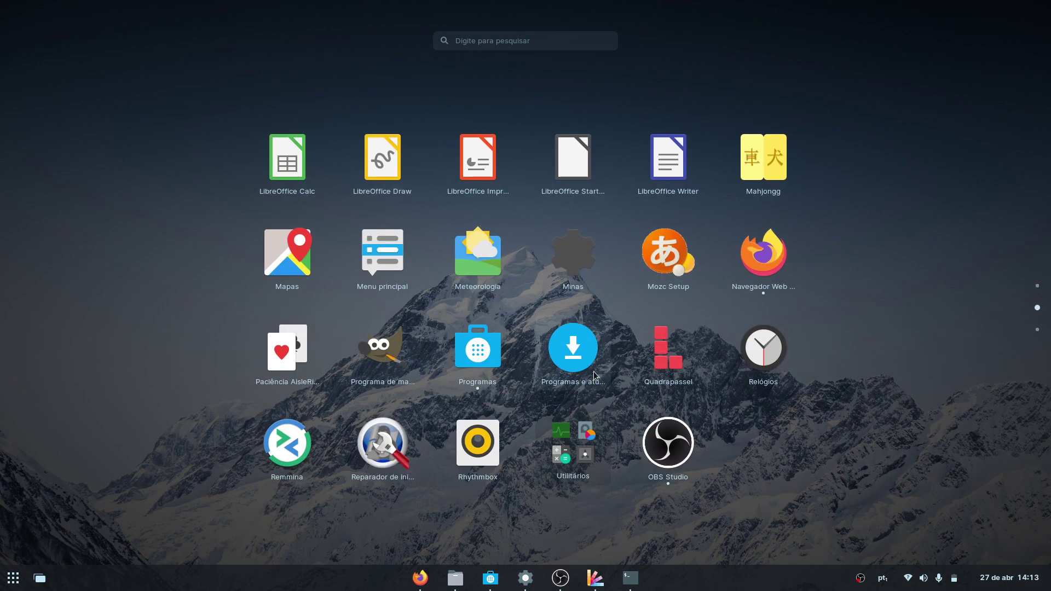
scroll(594, 372, down, 1)
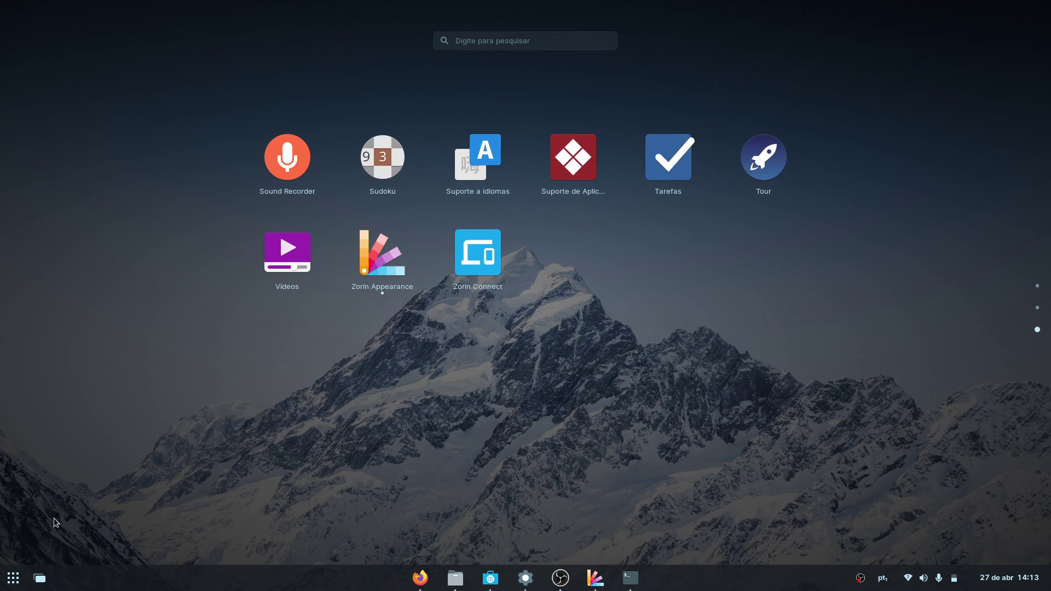
click(17, 581)
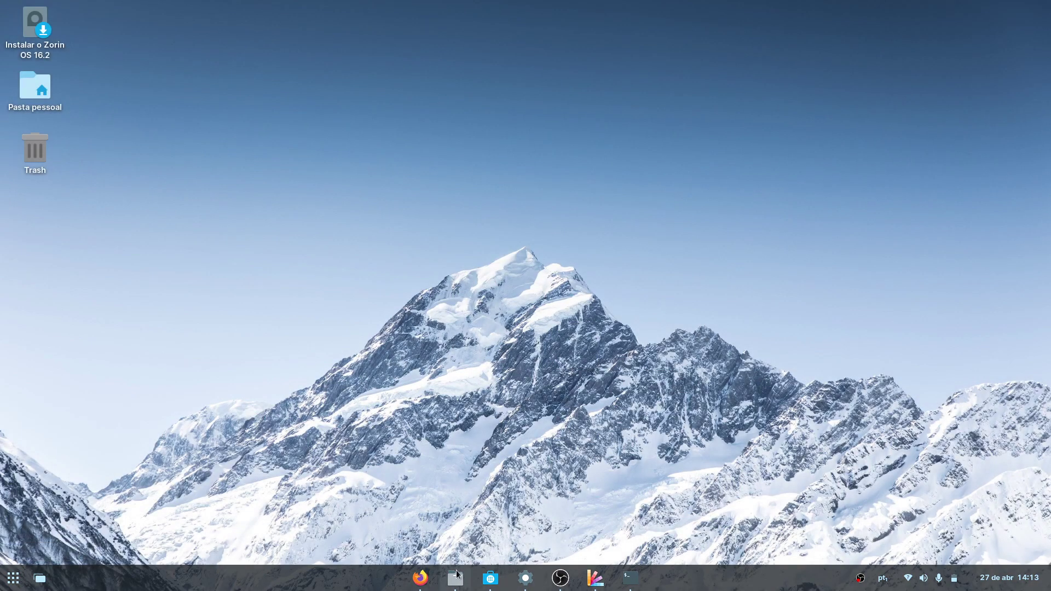
Step: Show and minimize the Files, OBS Studio and Configurações windows in turn to check window switching in this layout
click(467, 576)
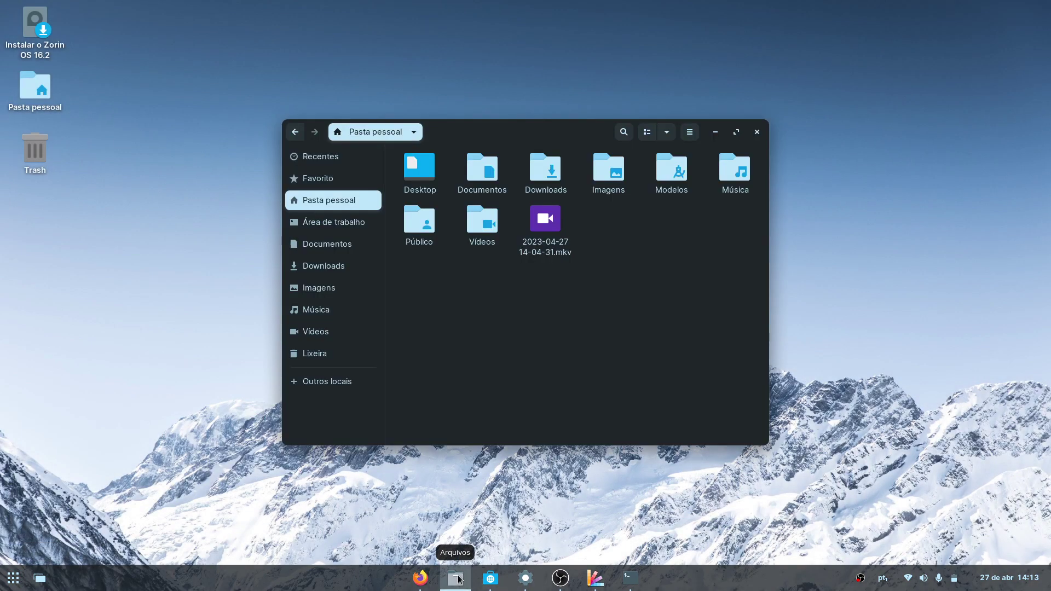
click(469, 570)
click(552, 575)
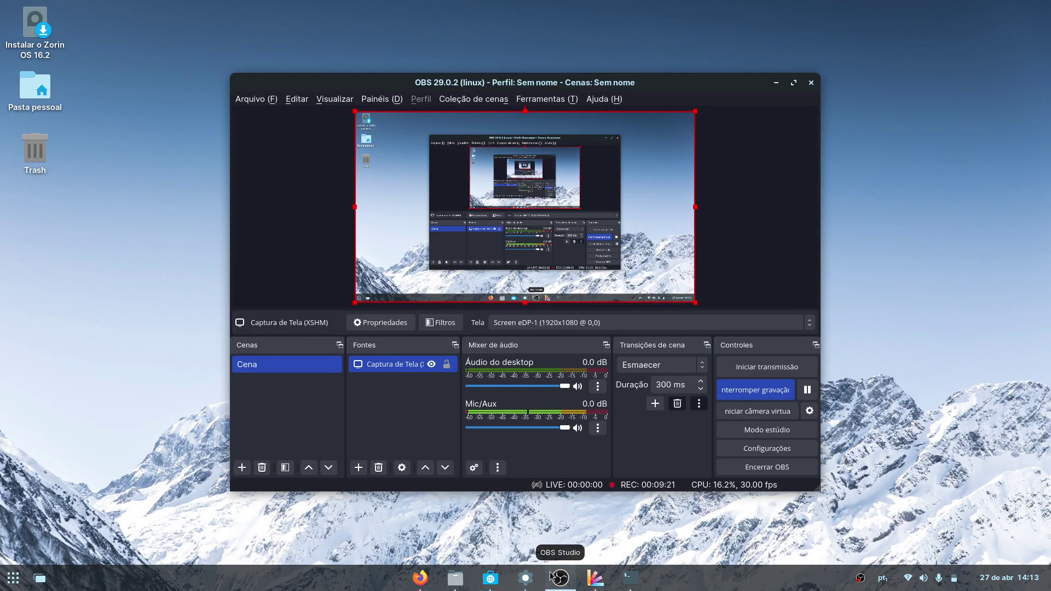
click(552, 575)
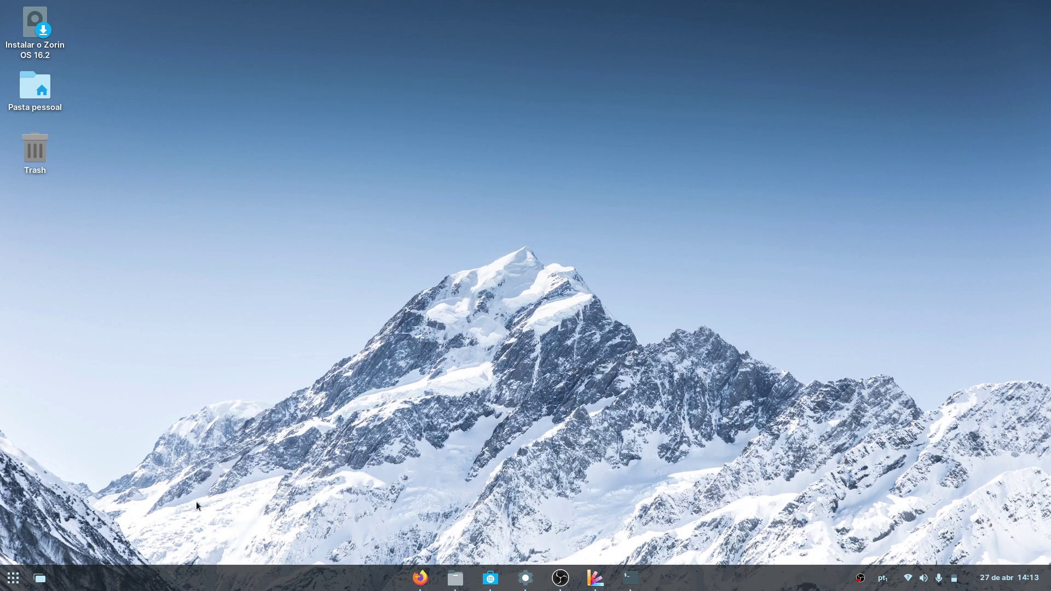
click(525, 580)
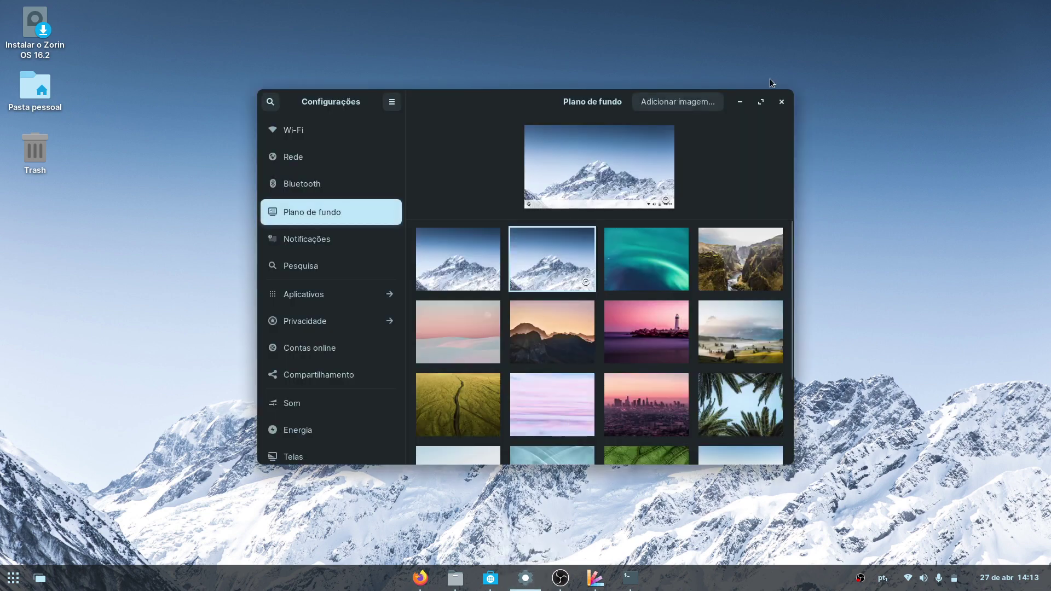
click(741, 103)
Step: Restore Zorin Appearance, try the layout with a top bar and side dock, and switch to the classic taskbar layout with pinned icons
click(595, 577)
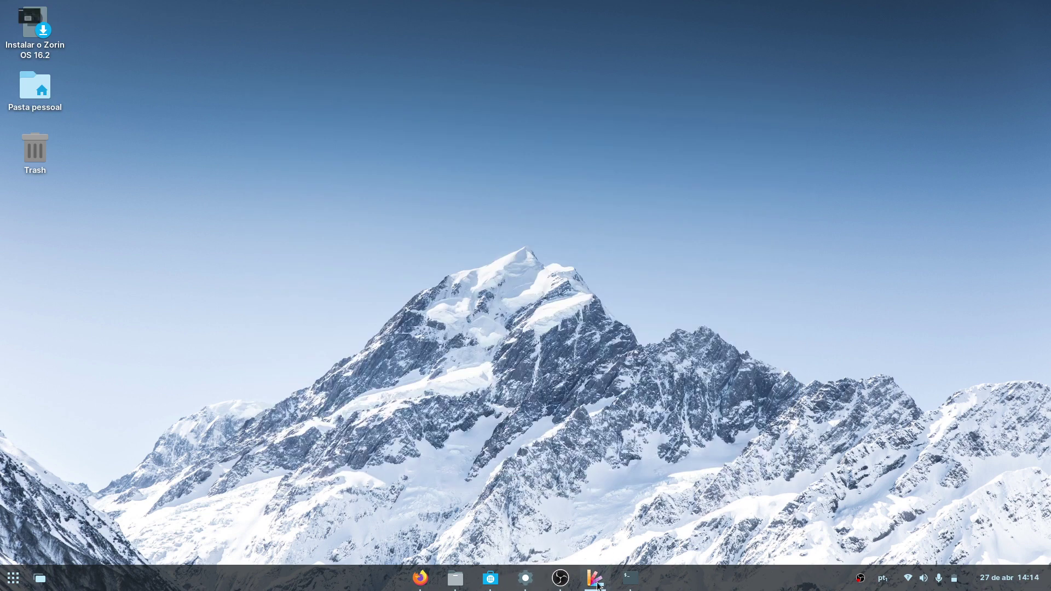
click(637, 321)
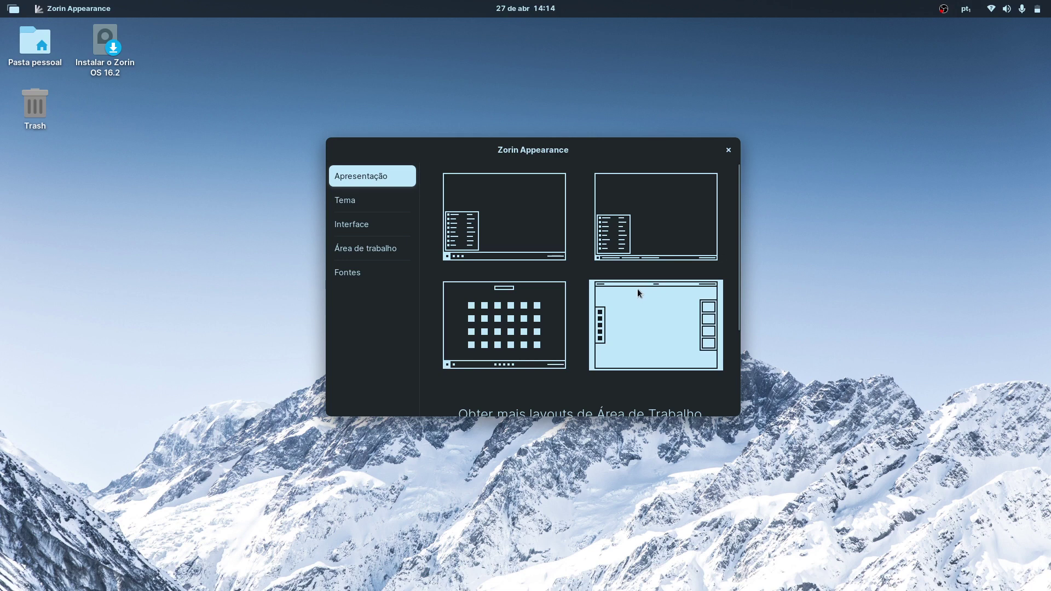
click(522, 212)
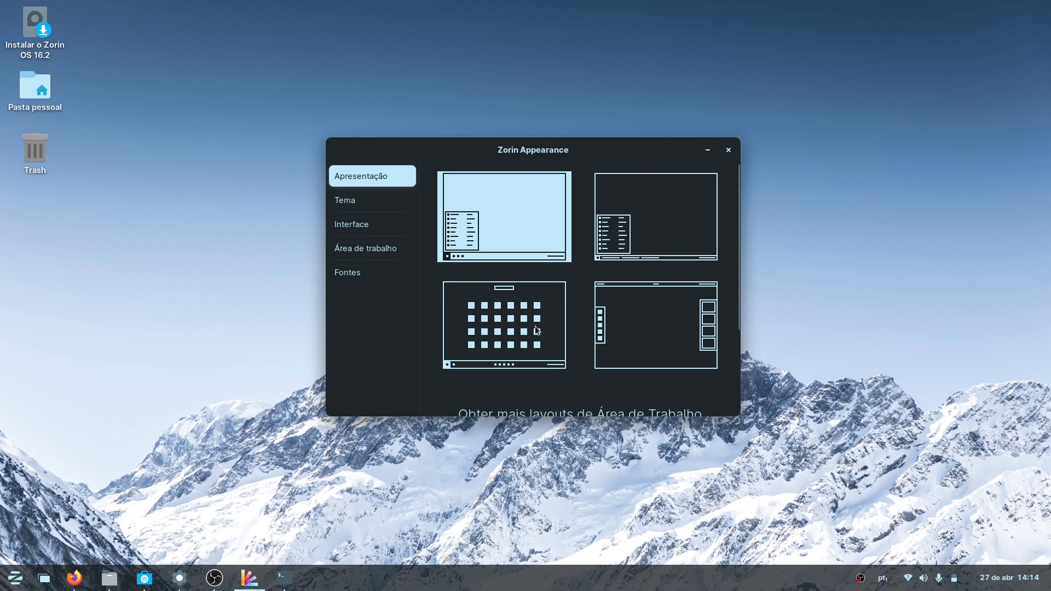
Step: Minimize the appearance window and view the application categories in the Zorin menu
click(706, 150)
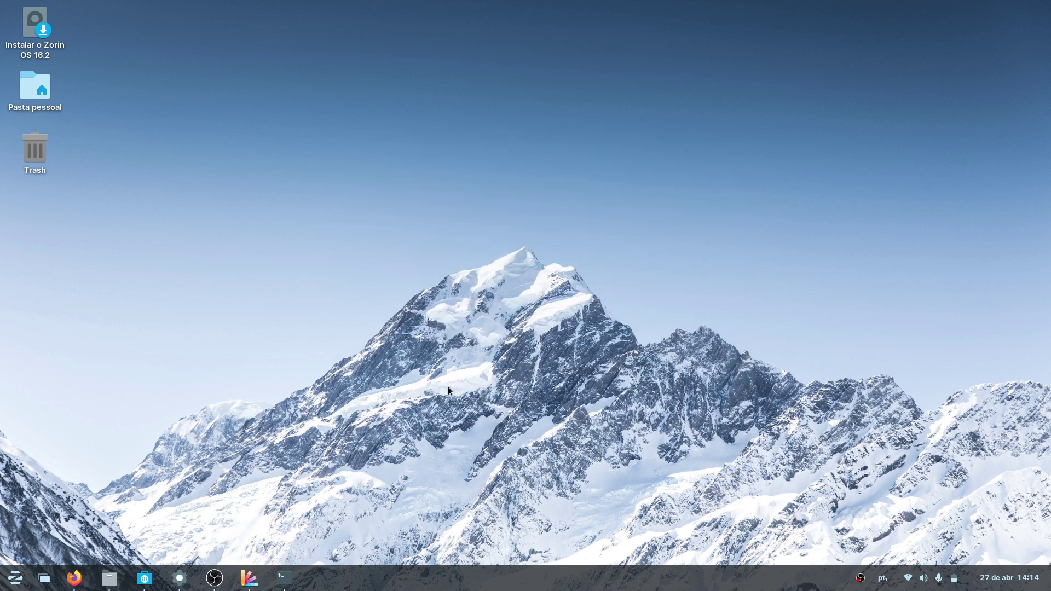
click(17, 576)
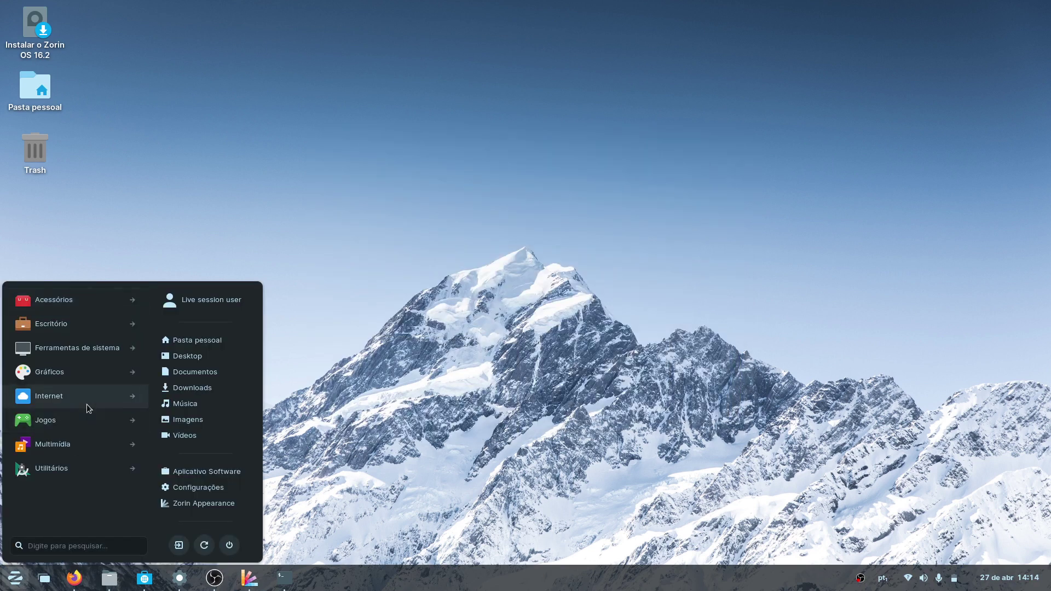
click(310, 497)
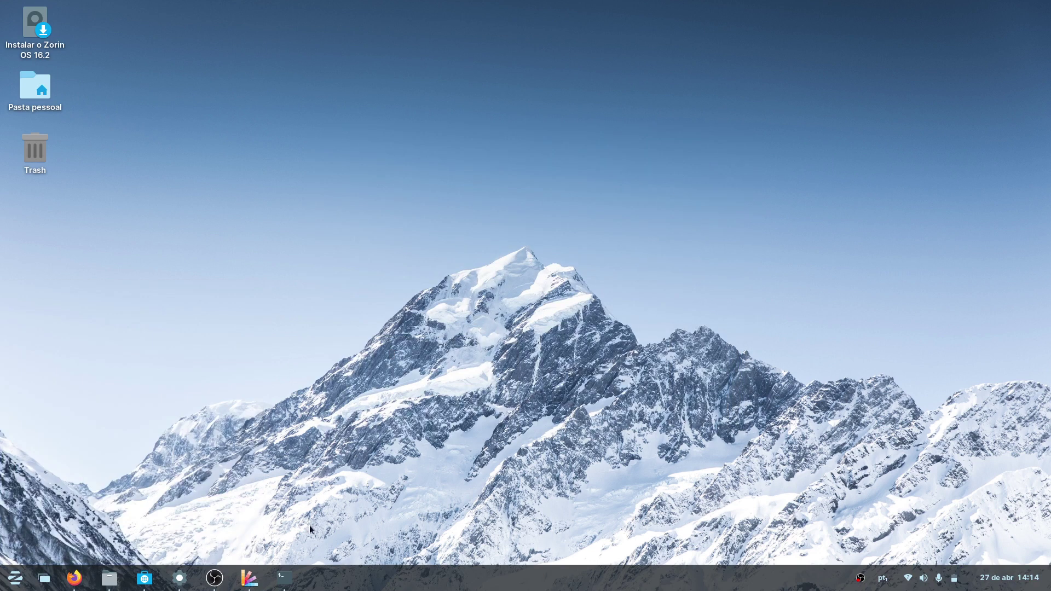
Step: Check the pending installation in the terminal and the Windows App Support installation in the software store, minimizing both windows
click(281, 584)
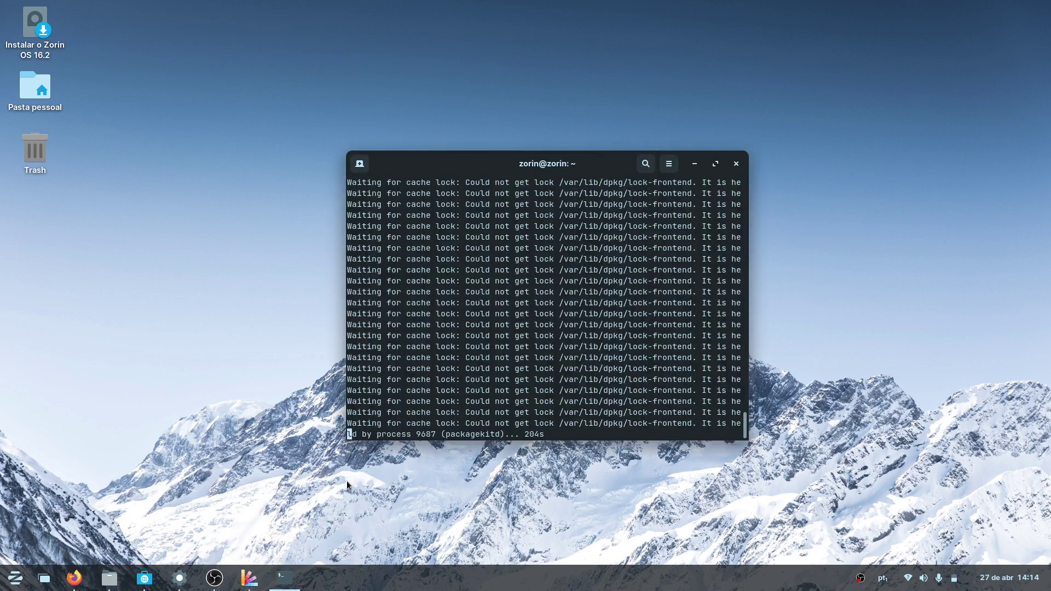
click(694, 163)
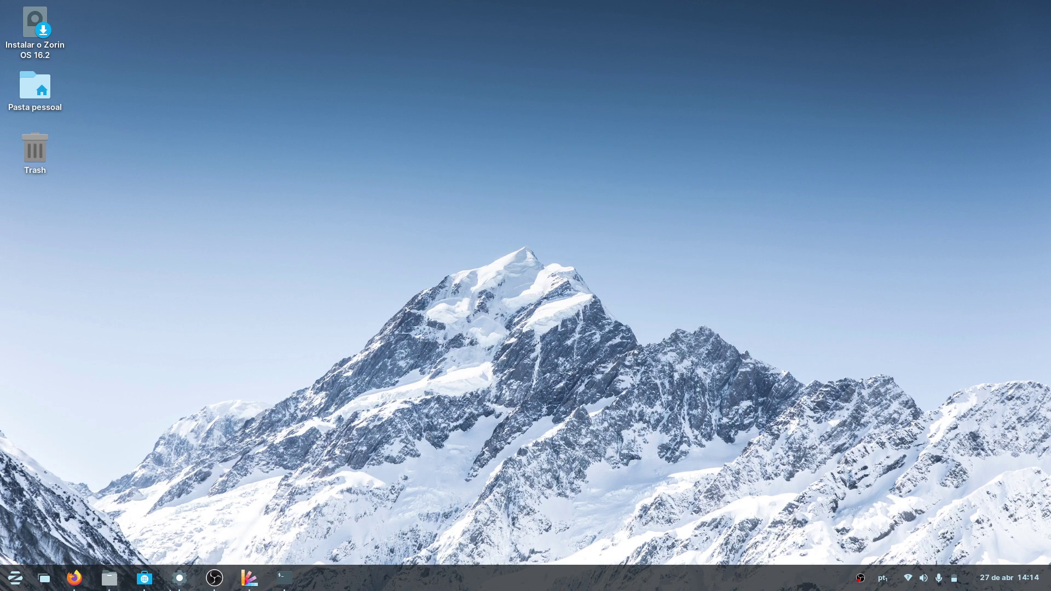
click(143, 581)
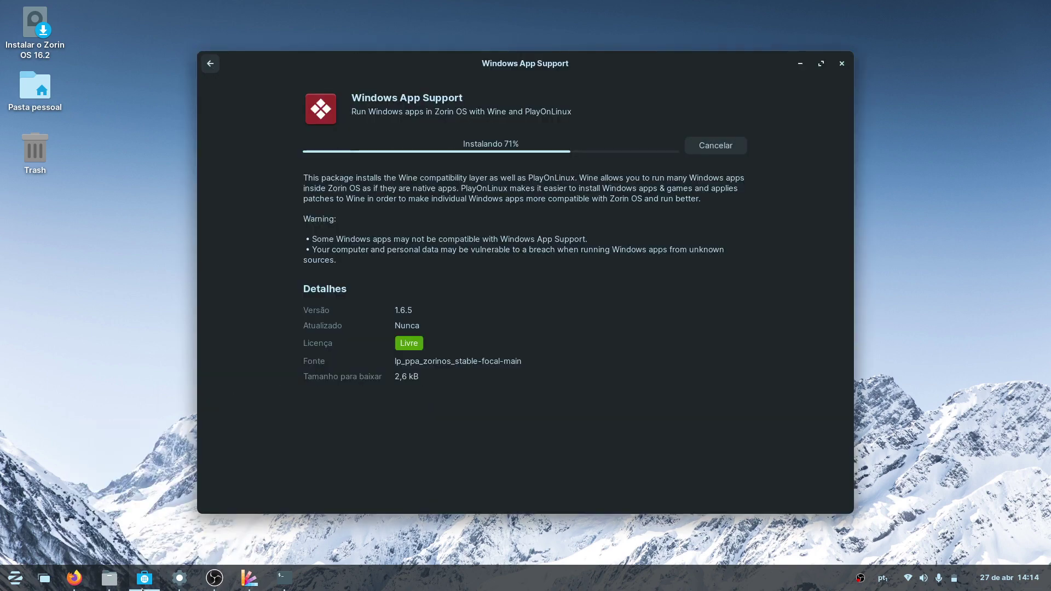
click(142, 586)
Step: Close the Configurações window and view the quick system controls for sound, network, Bluetooth and power
mouse_move(216, 582)
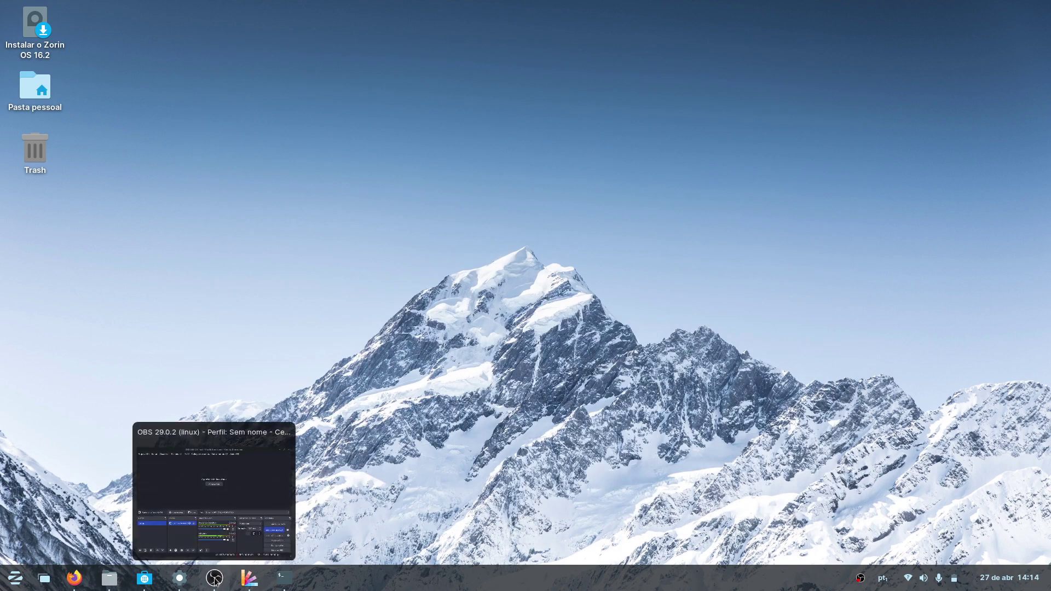
click(179, 578)
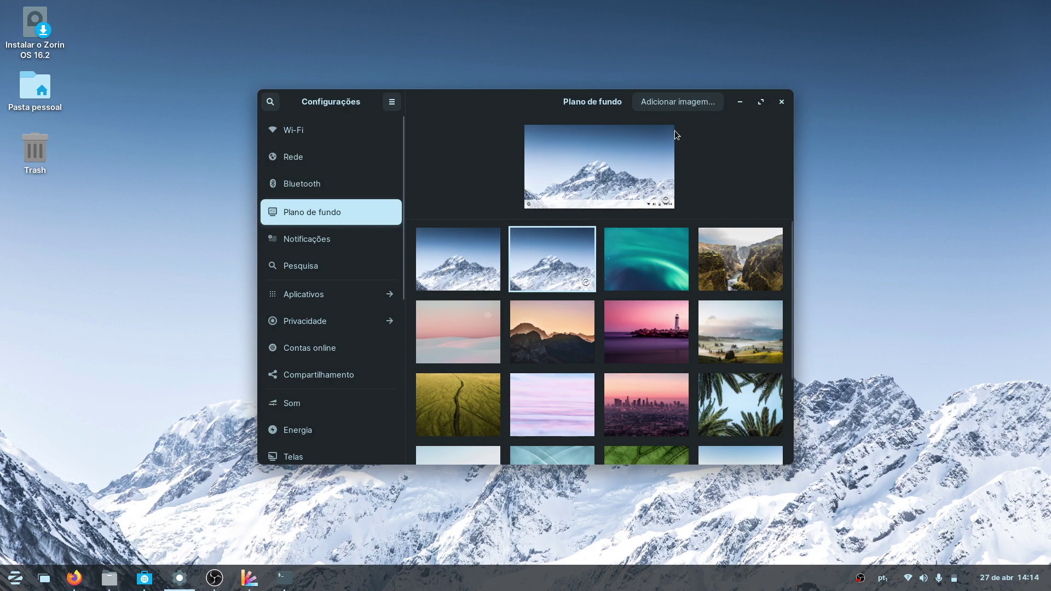
click(781, 102)
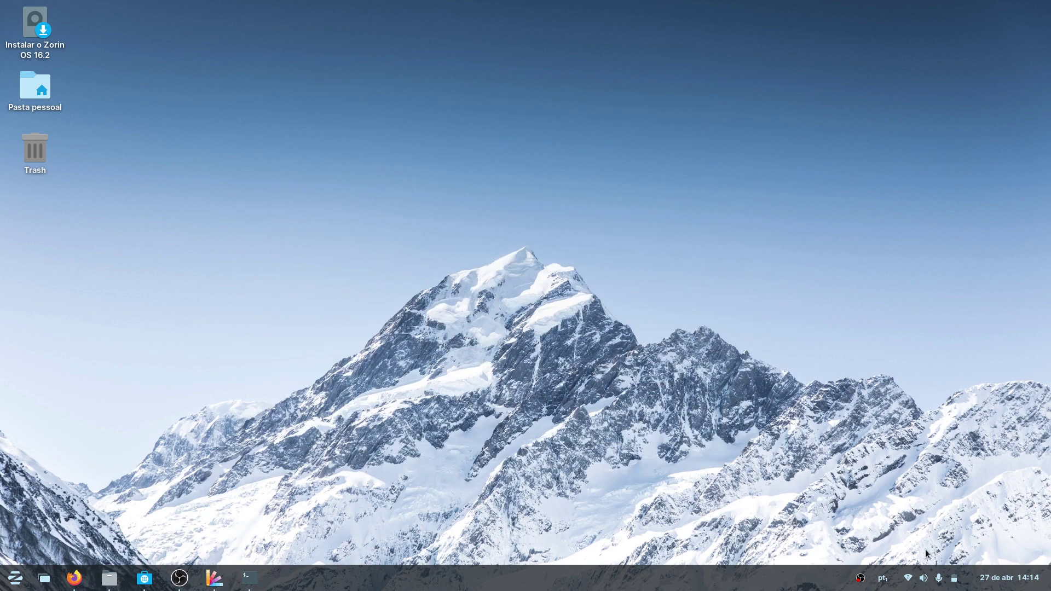
click(906, 579)
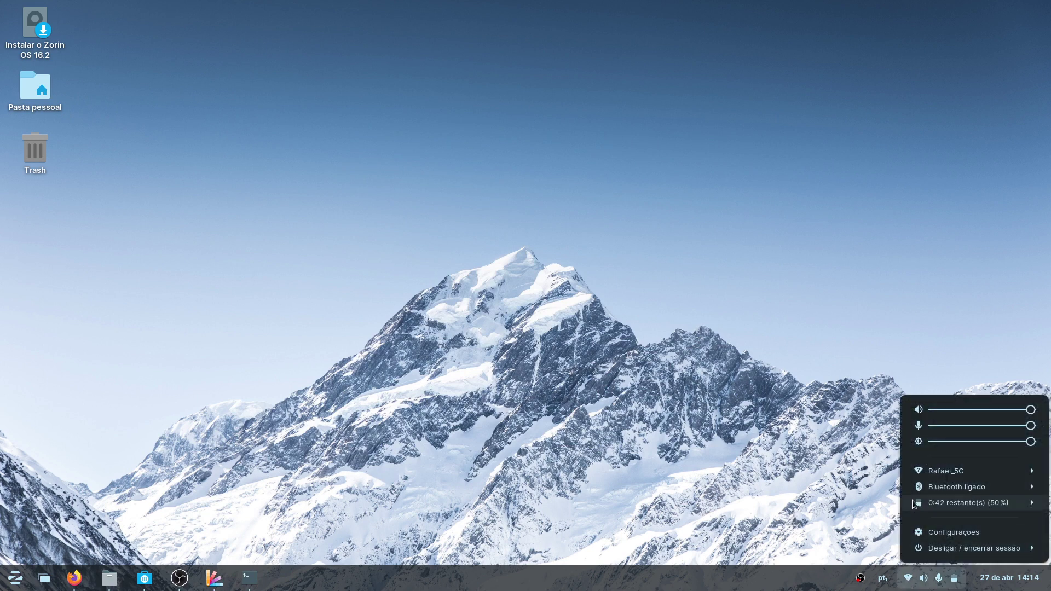
click(796, 453)
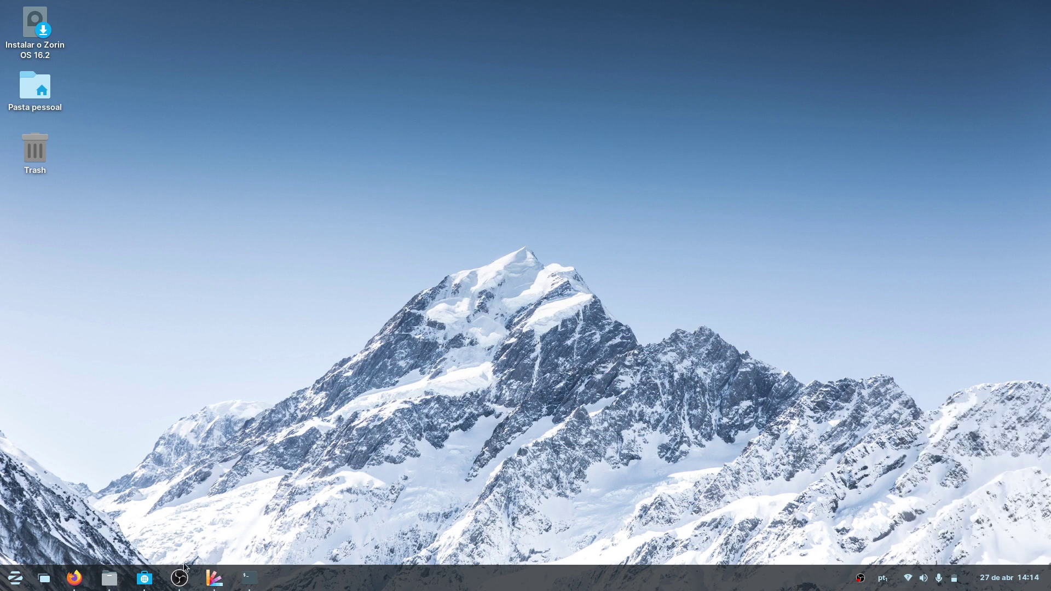
Step: Check the installation status of Windows App Support in the software store and close the store
click(148, 586)
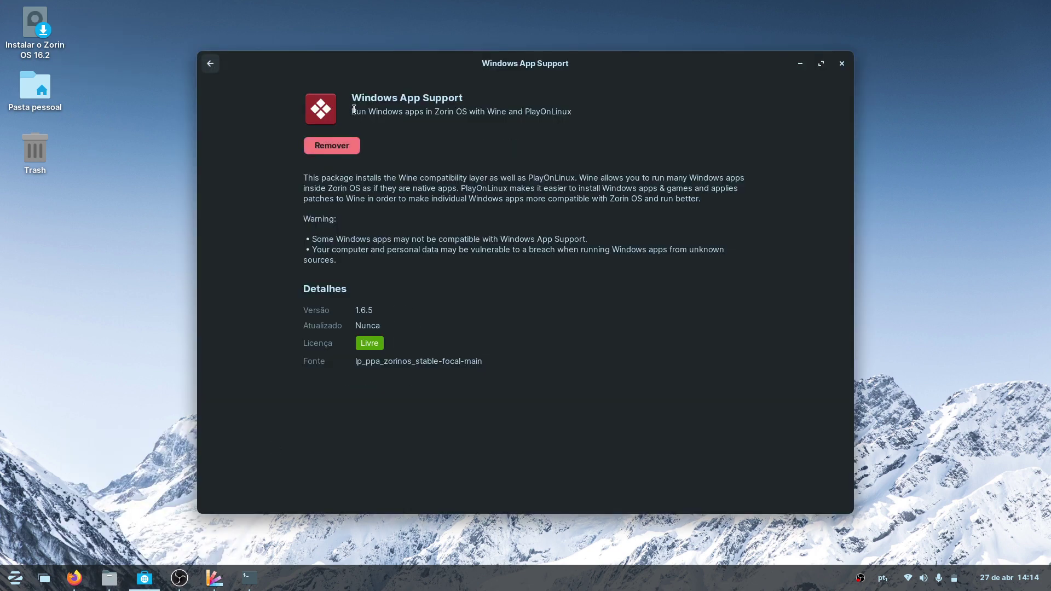
click(841, 64)
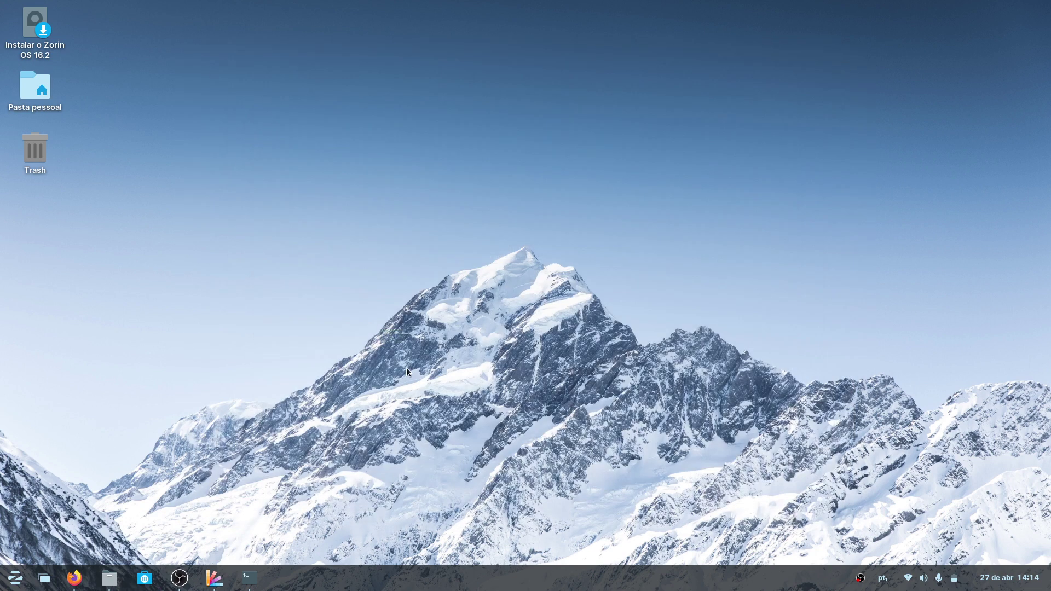
Step: Open the split4G folder inside Downloads in the file manager
click(112, 571)
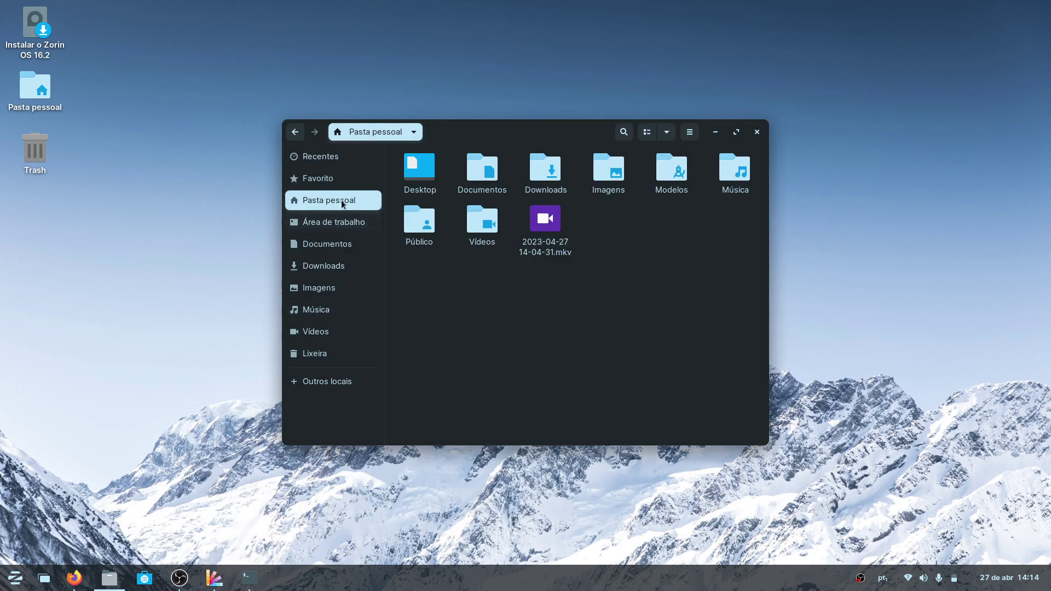
click(328, 266)
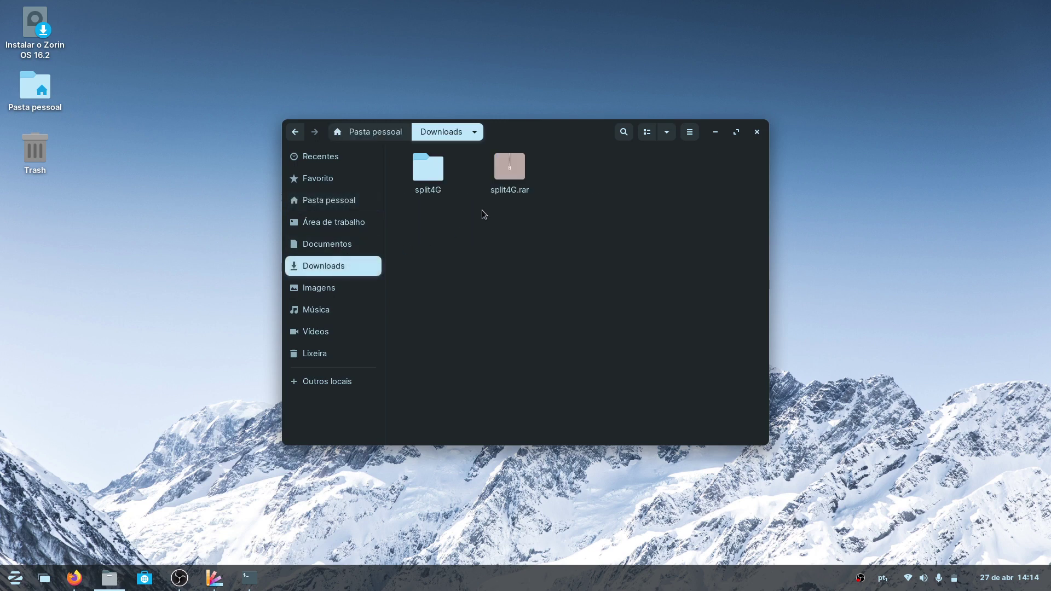
double_click(428, 167)
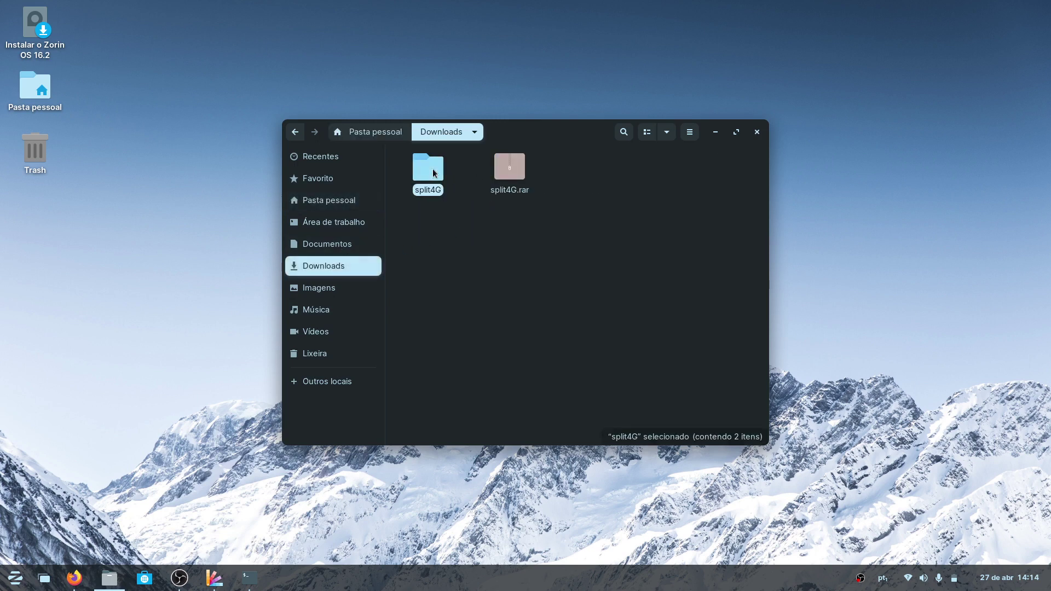
Step: Try to run split4G.exe by opening it with its default application, and close the text editor
right_click(513, 174)
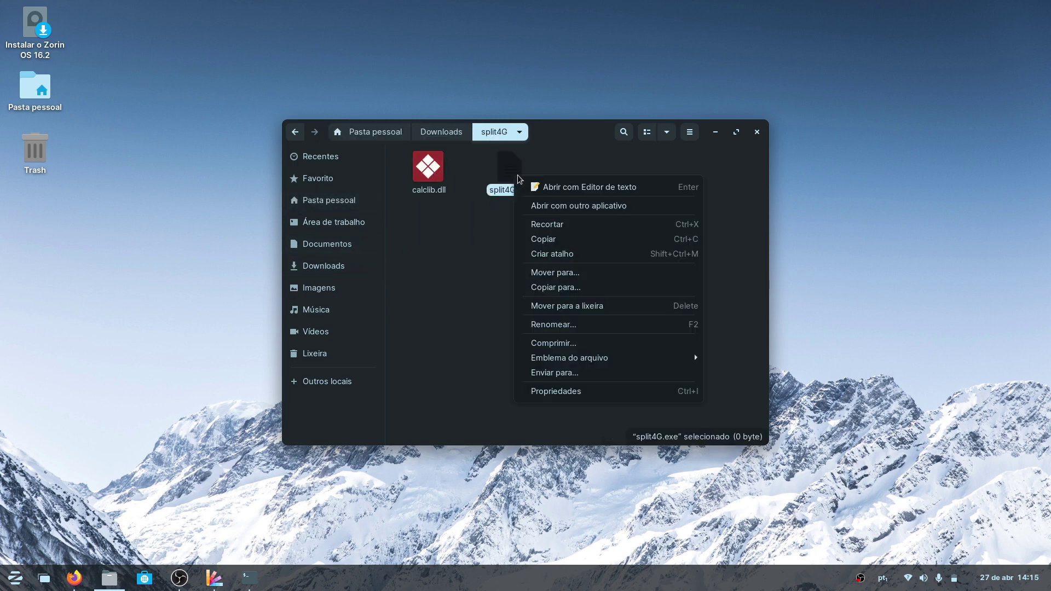
click(504, 221)
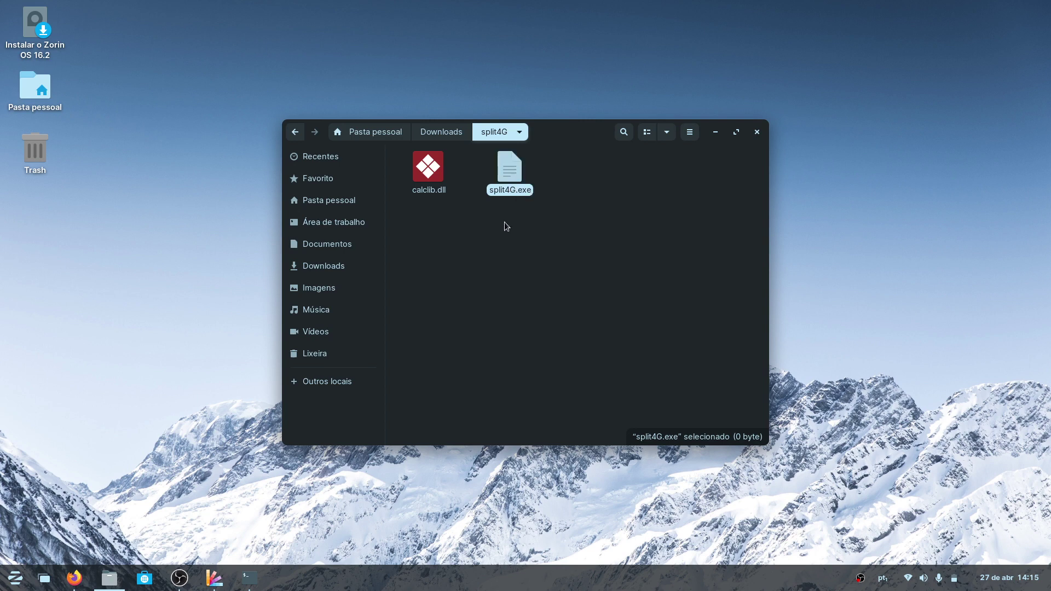
double_click(507, 174)
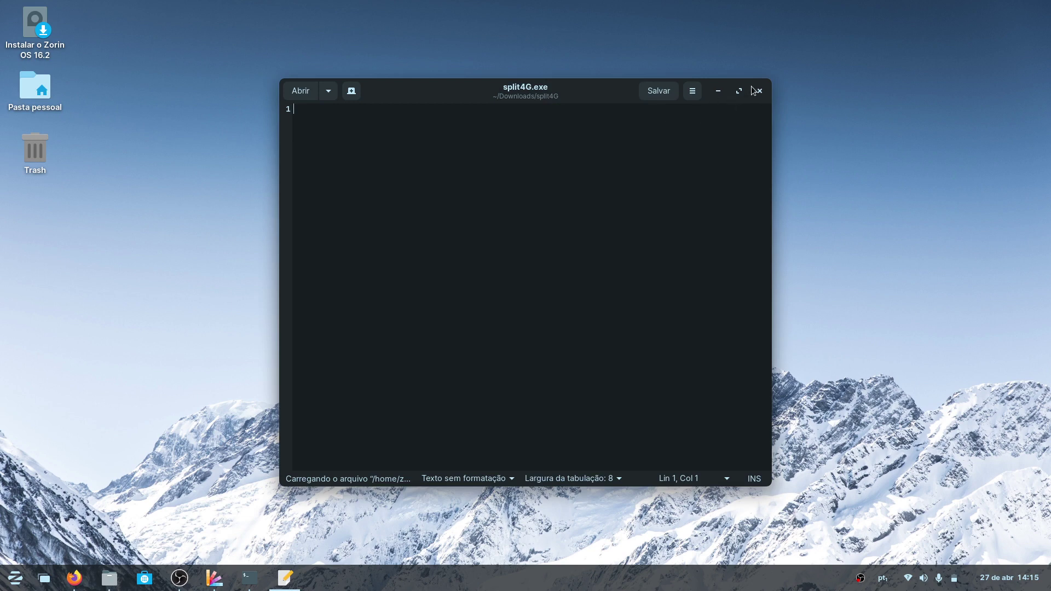
click(757, 91)
Step: Try to run split4G.exe with "Instalar uma aplicação do Windows", choosing to execute it anyway, and dismiss the dialogs that follow
right_click(511, 176)
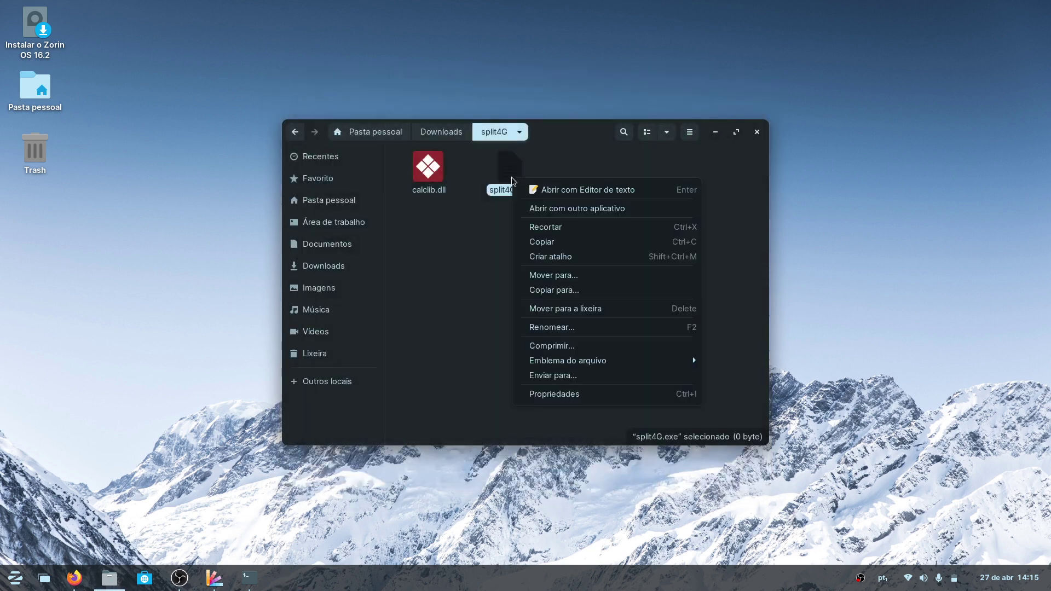
click(541, 208)
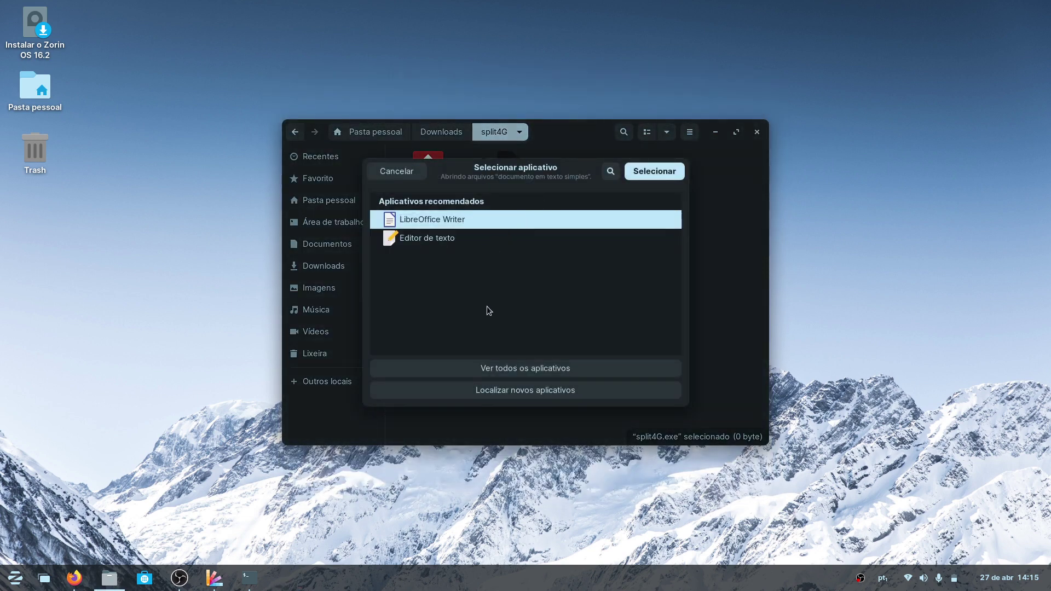
click(489, 368)
scroll(477, 327, down, 5)
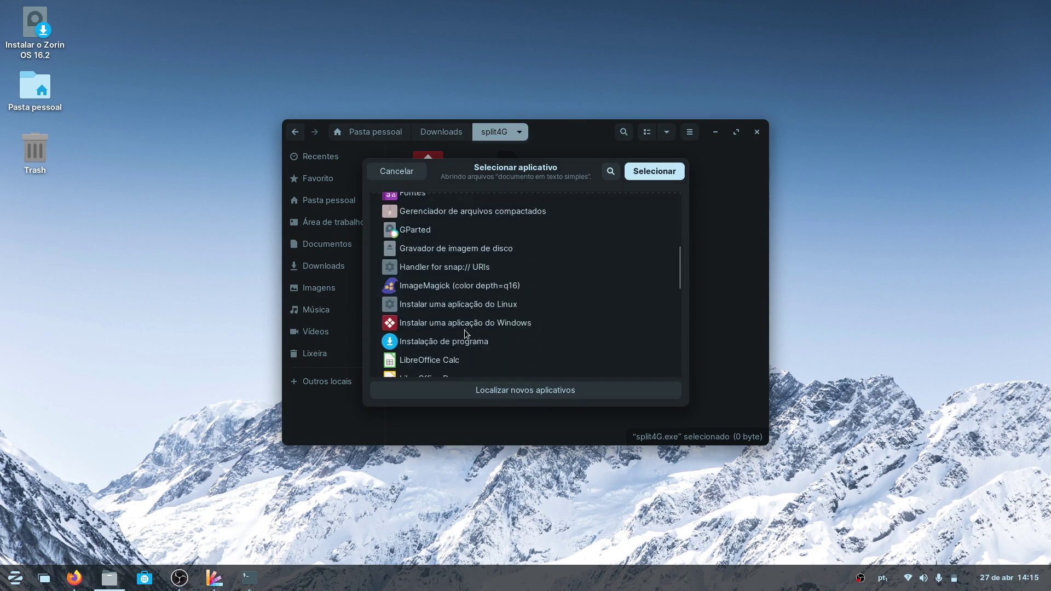
click(464, 321)
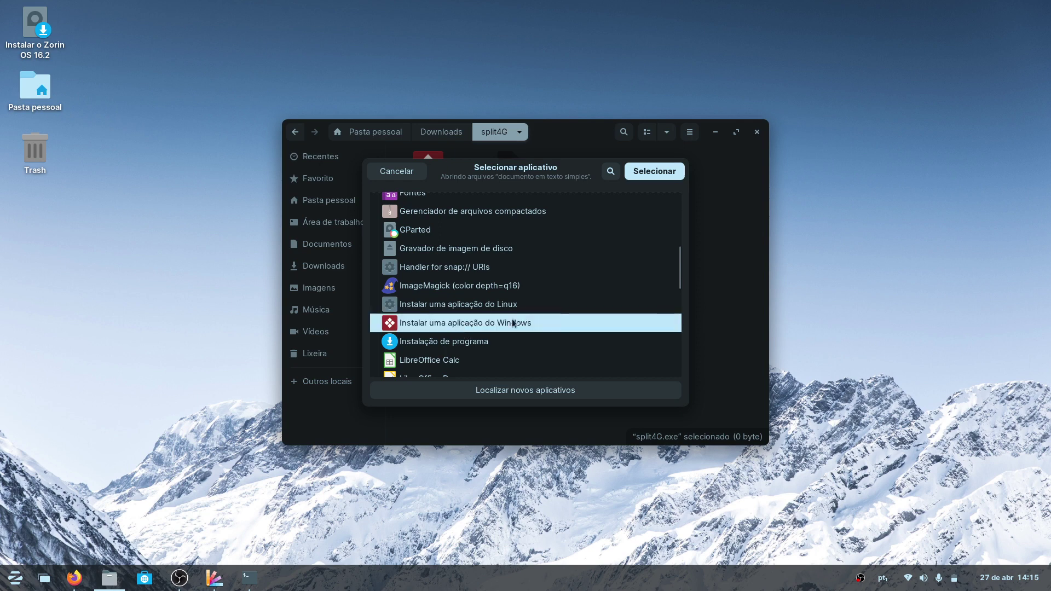
click(652, 172)
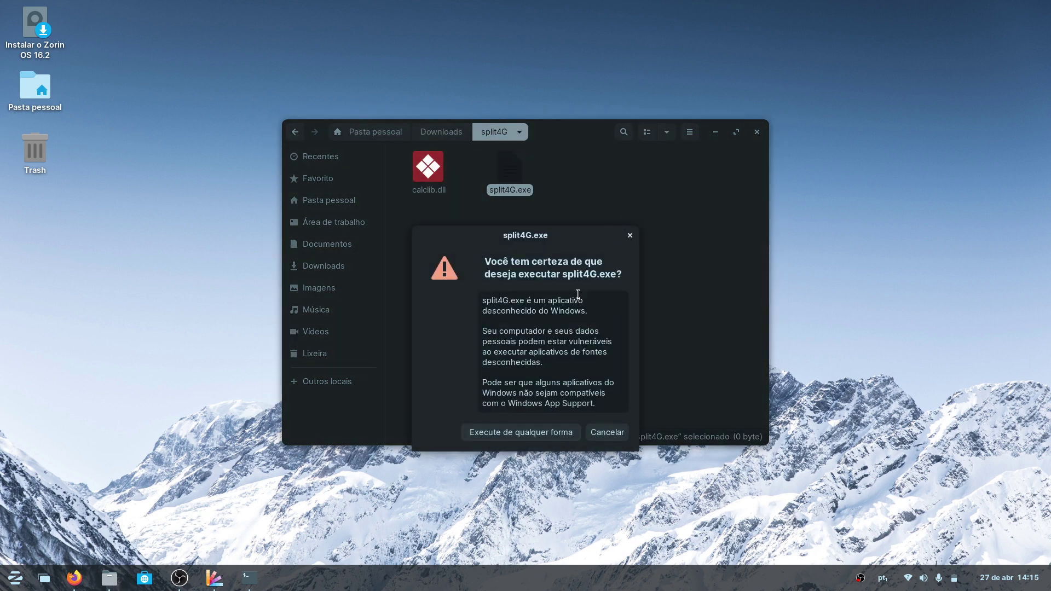
click(544, 432)
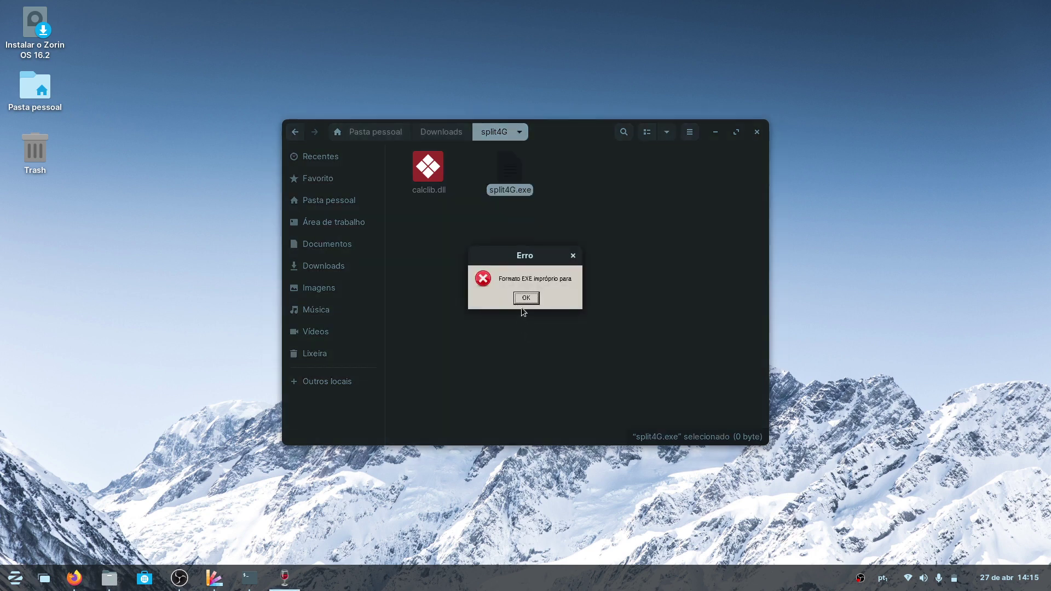
click(525, 298)
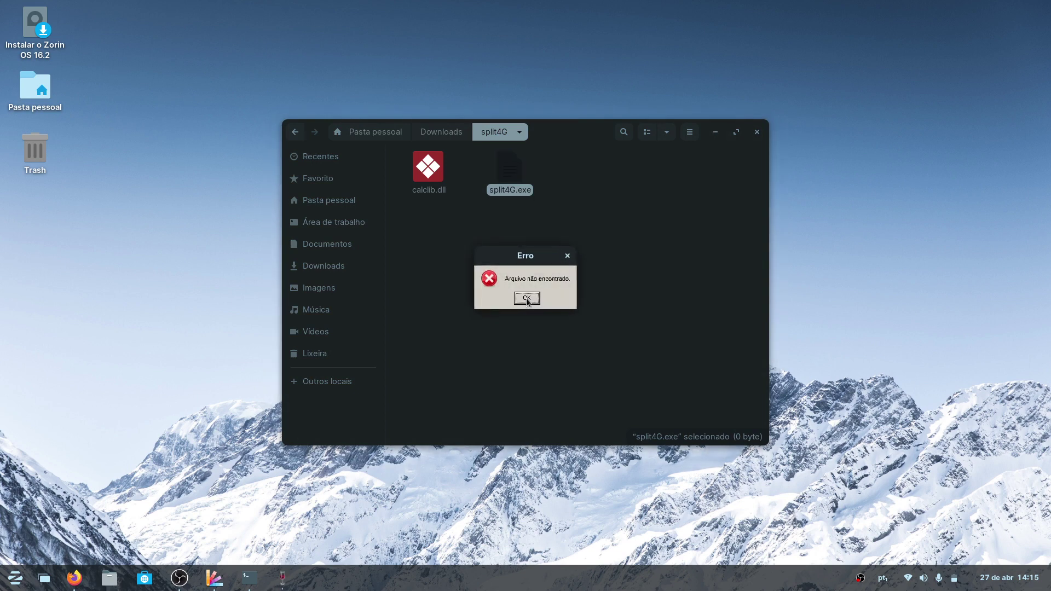
click(526, 298)
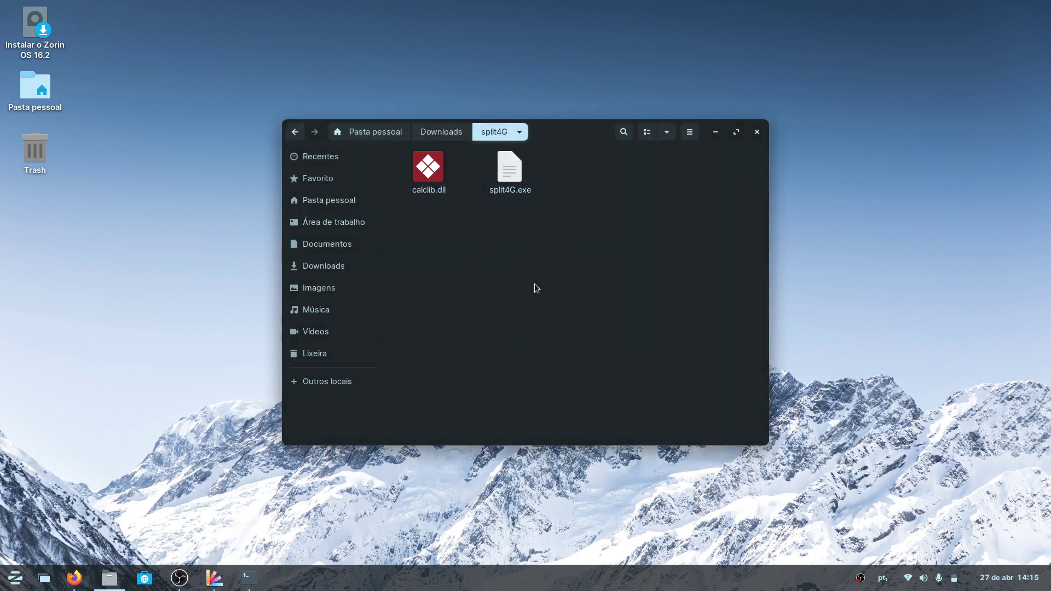
Step: Return to the Downloads folder and minimize the file manager
click(288, 133)
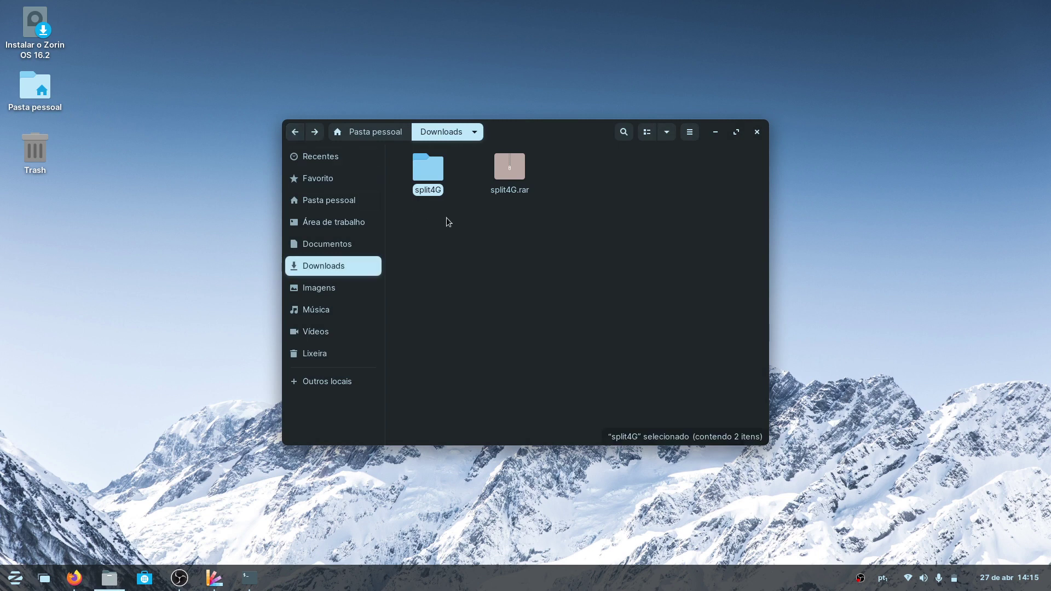
click(501, 164)
click(487, 225)
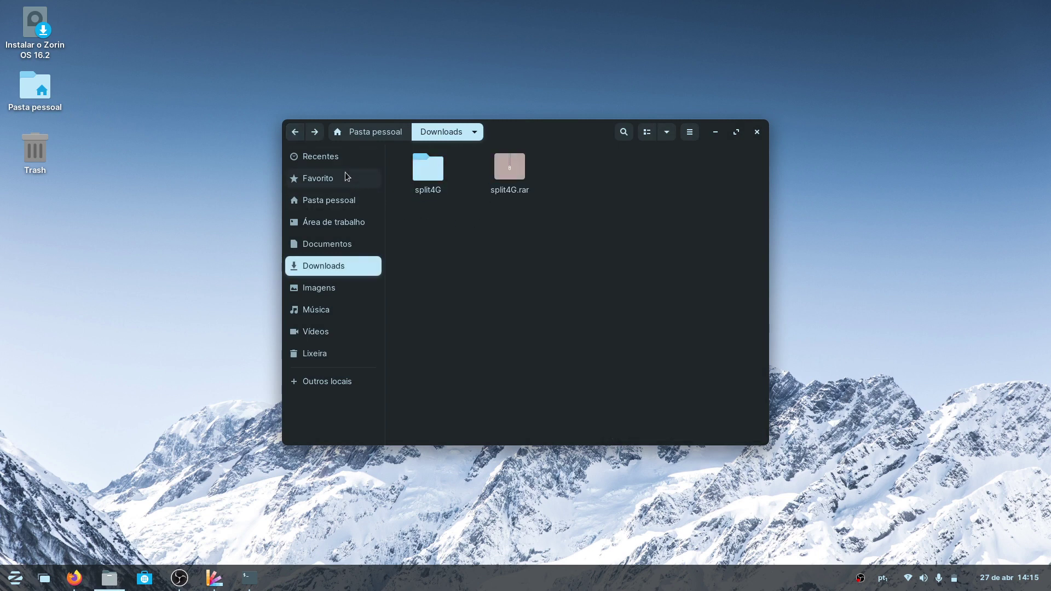
click(714, 133)
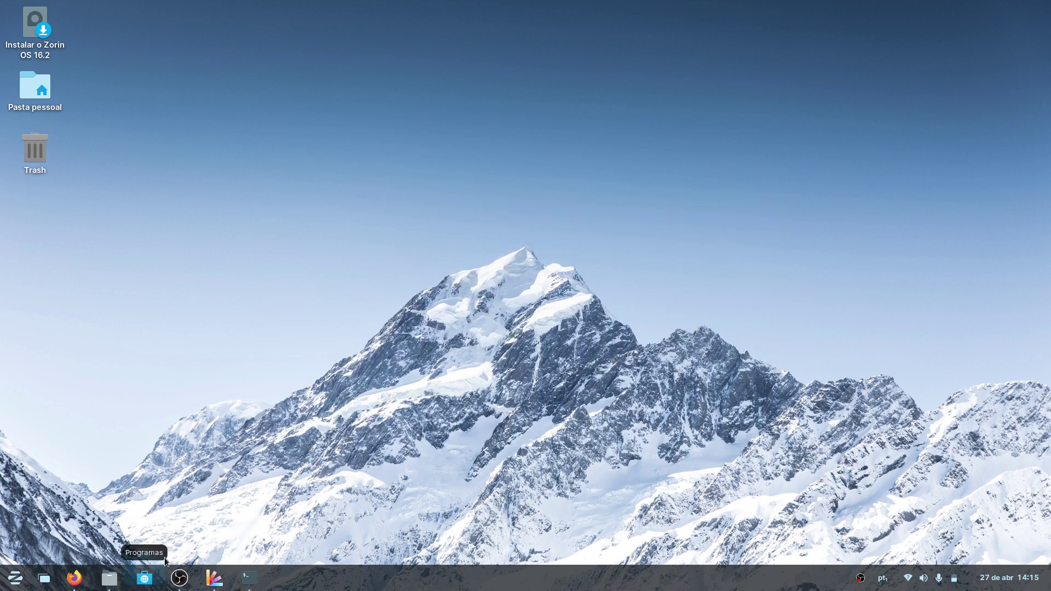
Step: Look through the featured apps and categories on the software store's Explorar page and minimize the store
click(145, 578)
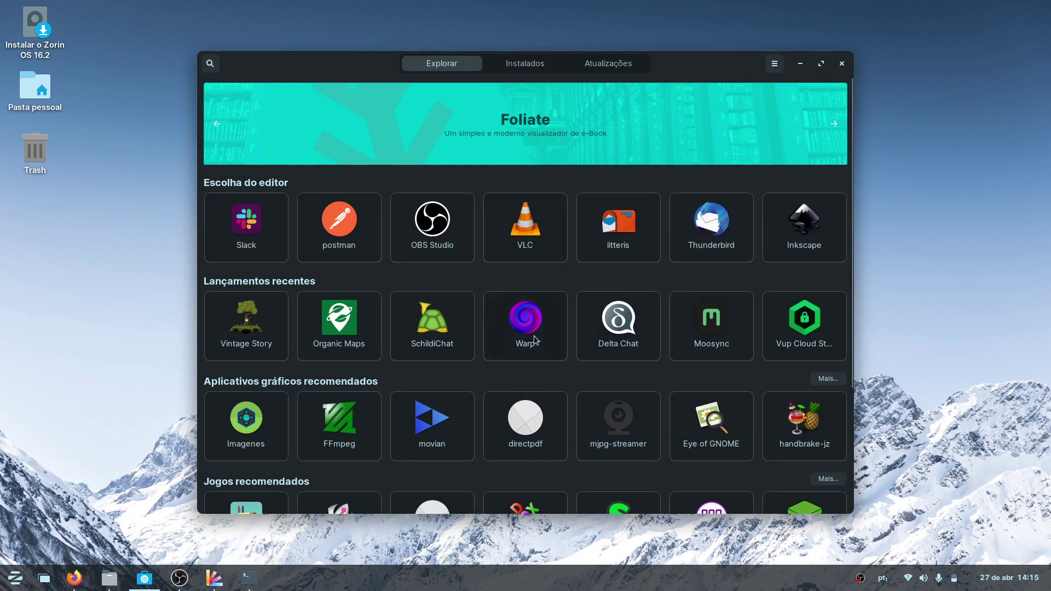
scroll(534, 340, down, 6)
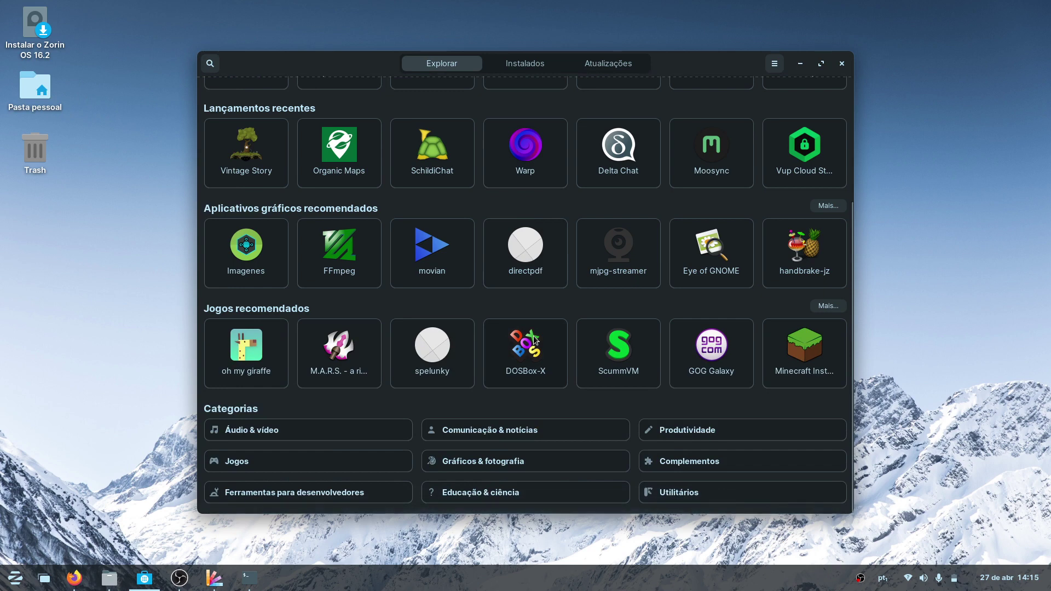
scroll(535, 338, up, 5)
scroll(535, 339, up, 1)
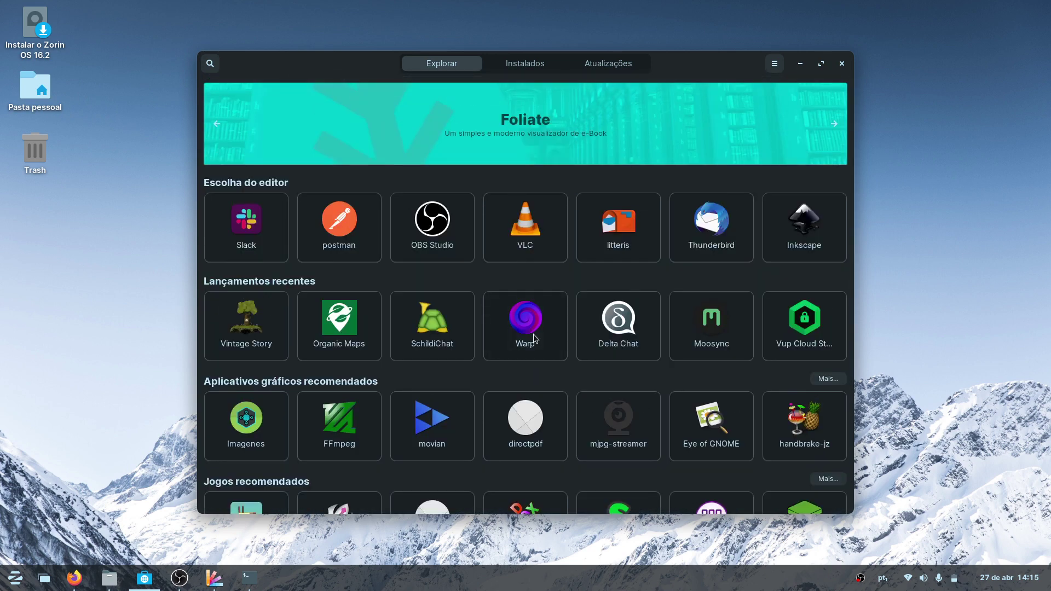
click(800, 63)
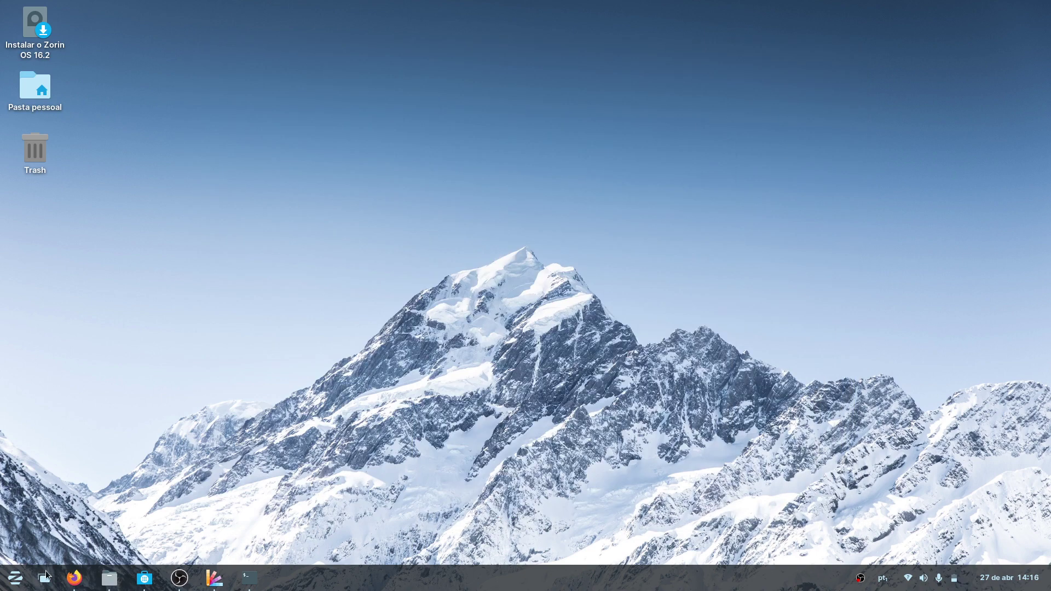
Step: Apply the layout with the full-screen application grid in Zorin Appearance, minimize the window, and view the grid on the desktop
click(14, 577)
key(Escape)
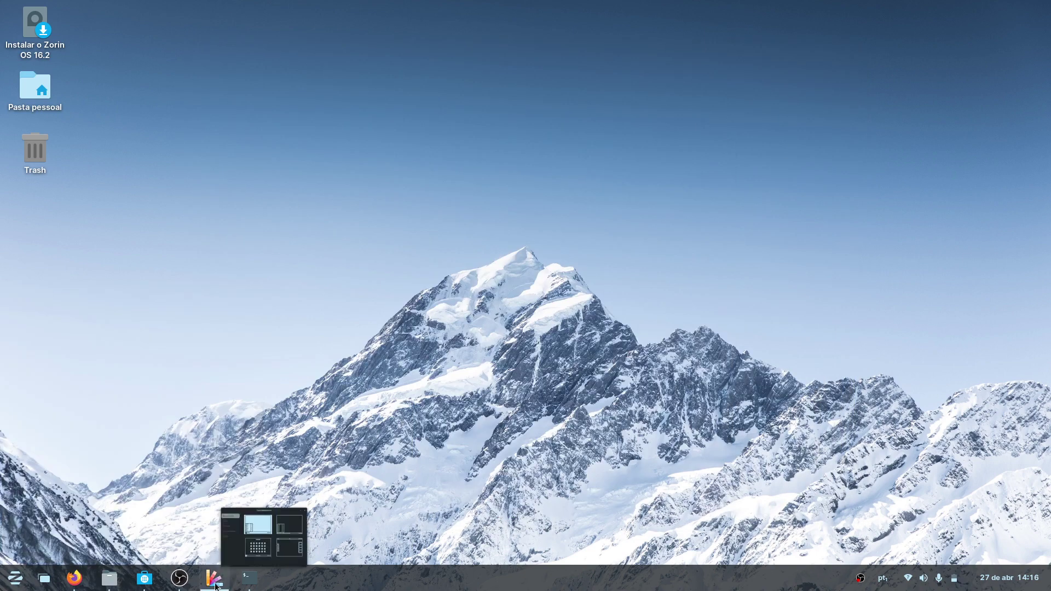
click(214, 578)
click(509, 315)
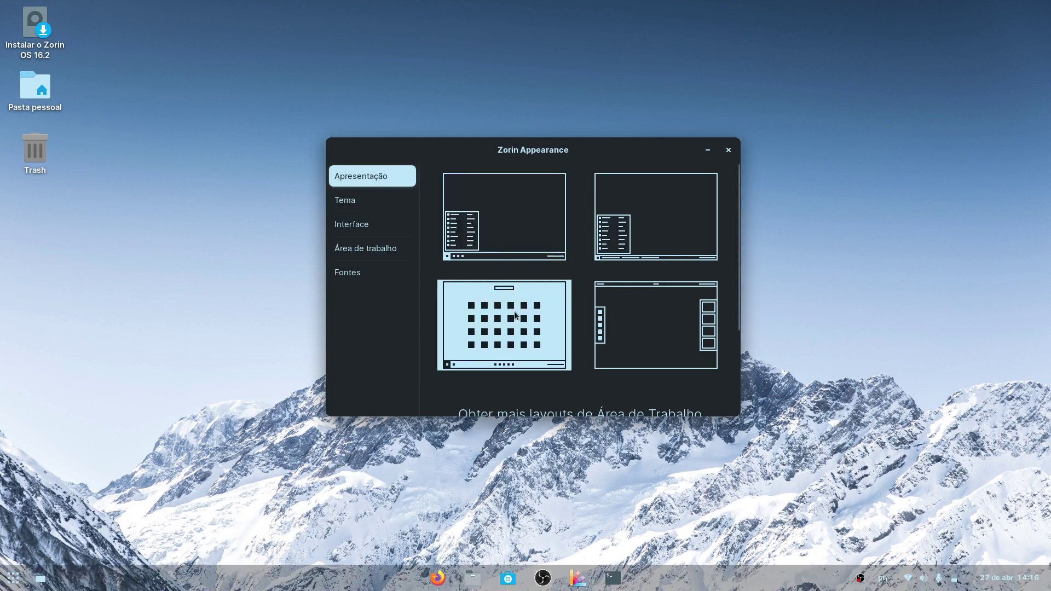
click(707, 150)
click(7, 575)
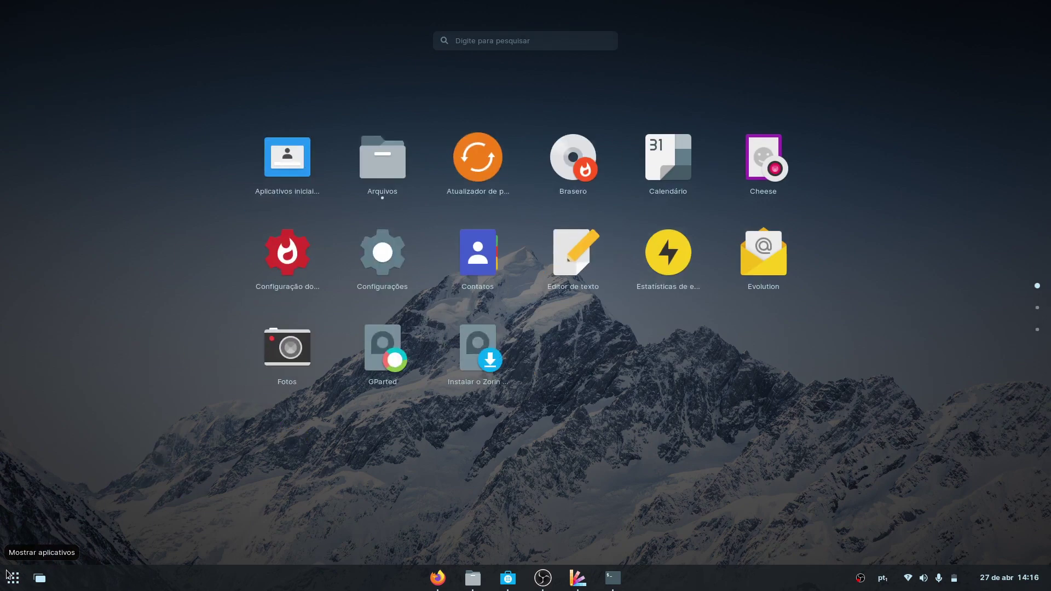
click(8, 575)
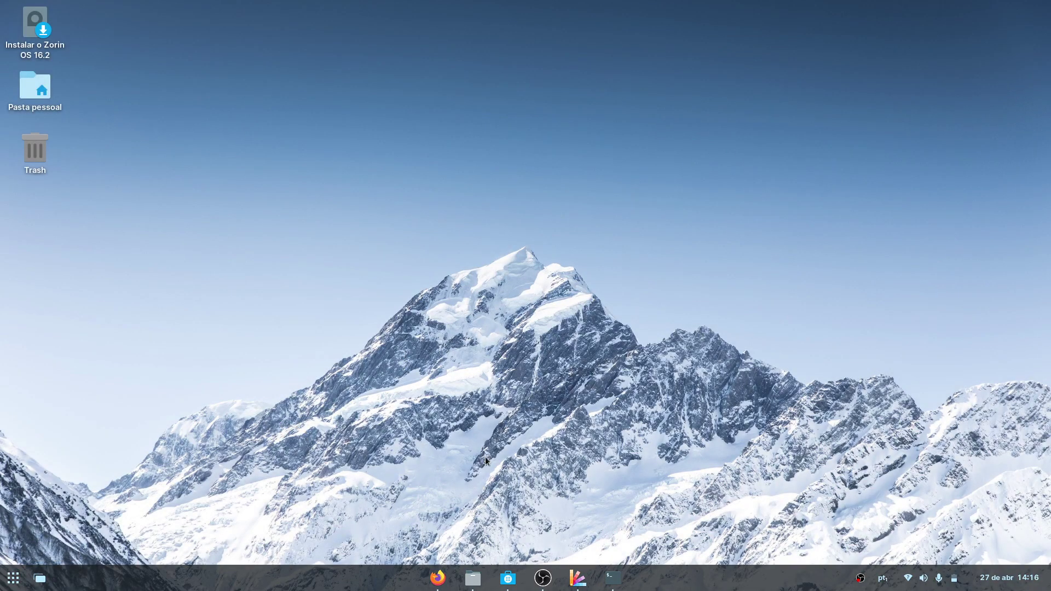
Step: Review the Zorin OS 16.2 Pro, Core and Lite editions on the Firefox download page and close the split4G.rar tab
click(437, 578)
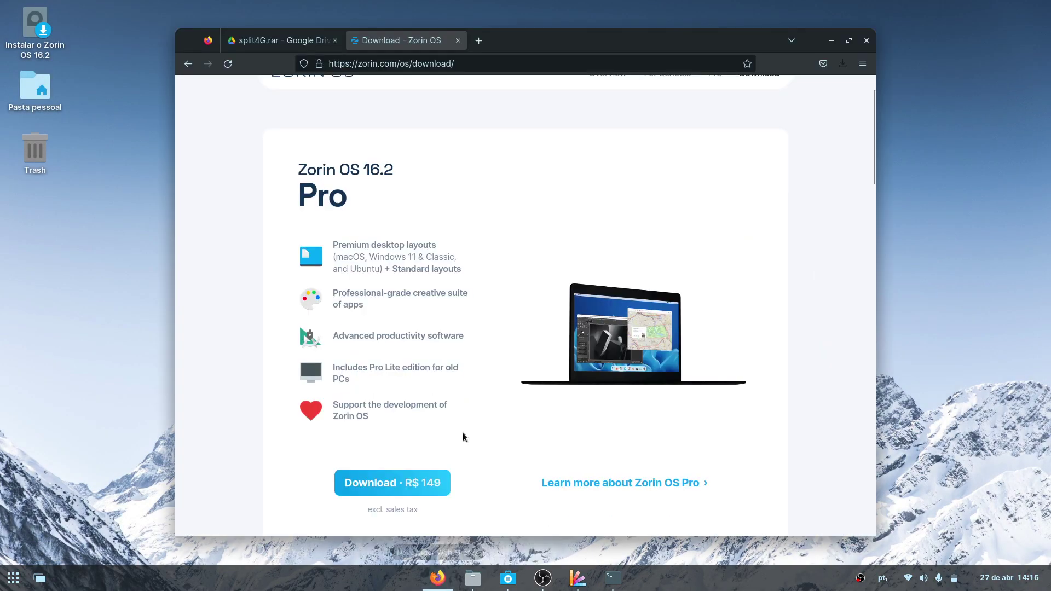
scroll(438, 245, down, 10)
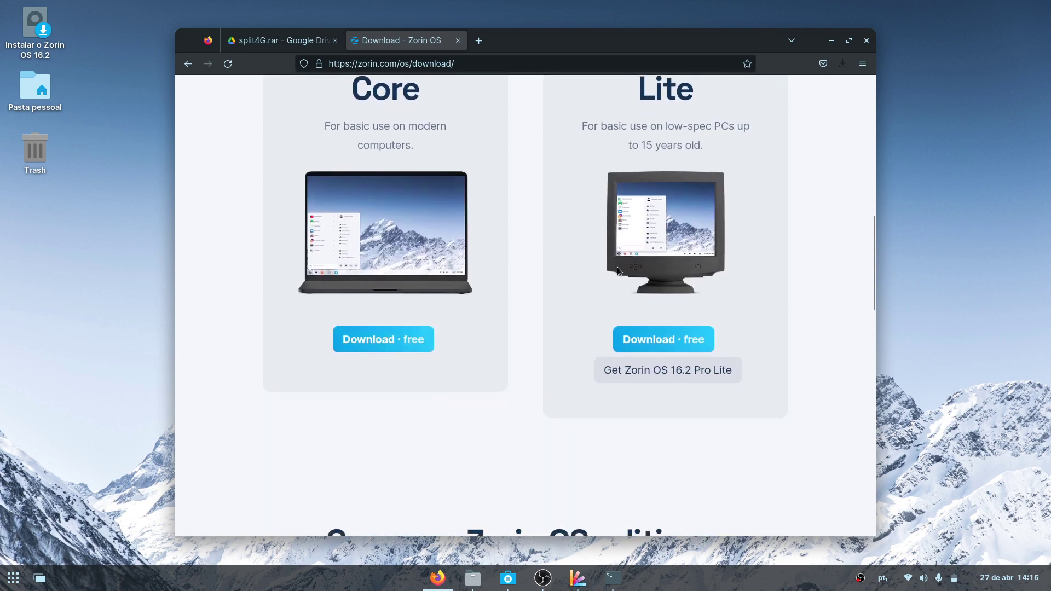
scroll(617, 267, up, 2)
click(335, 41)
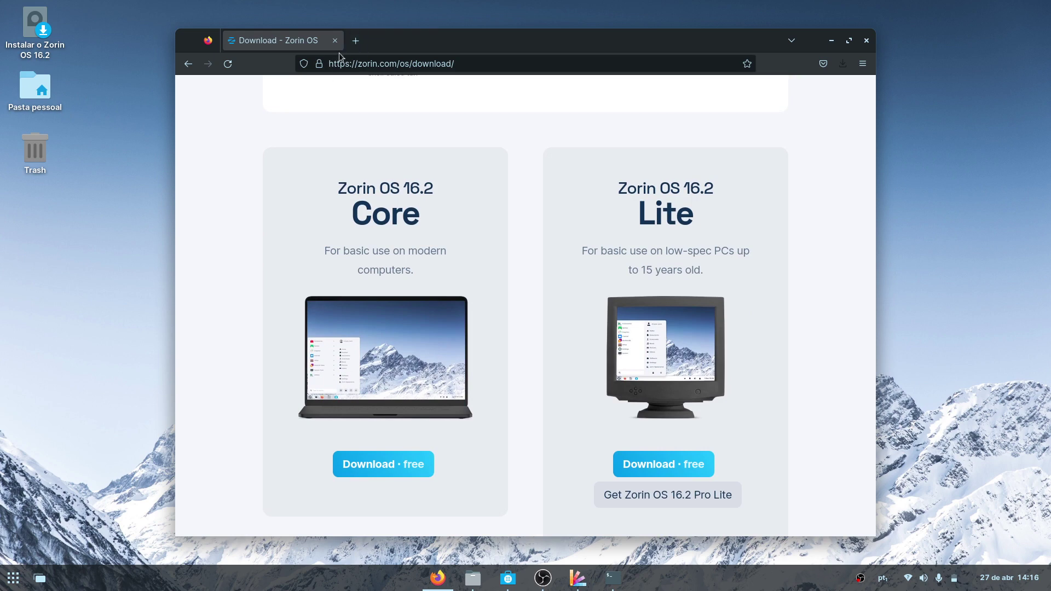
Step: Search Google for "google chrome download" in a new browser tab
click(357, 43)
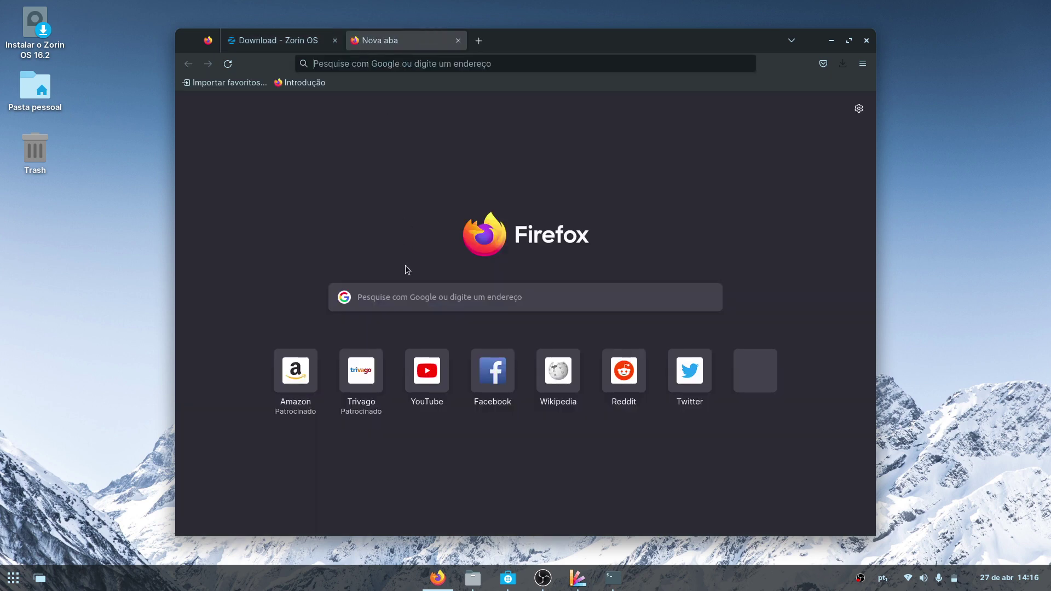
click(406, 294)
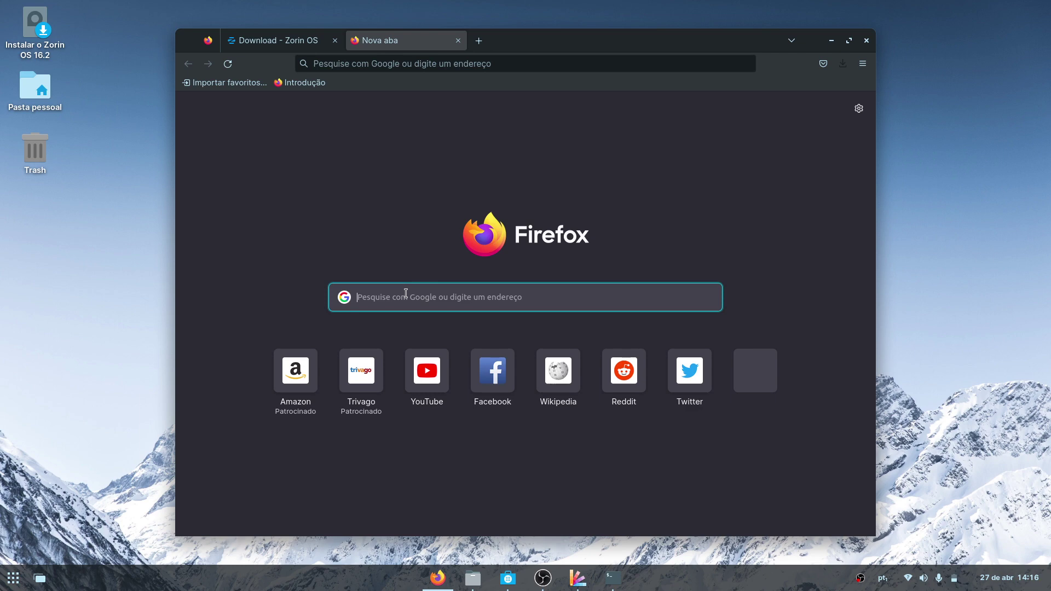
text(goog)
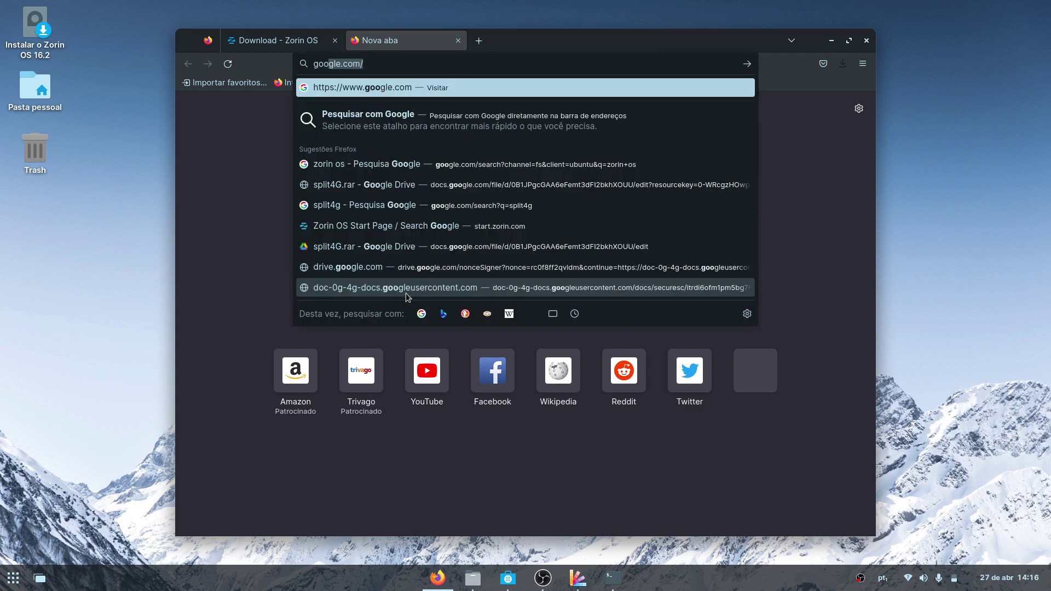
text(le)
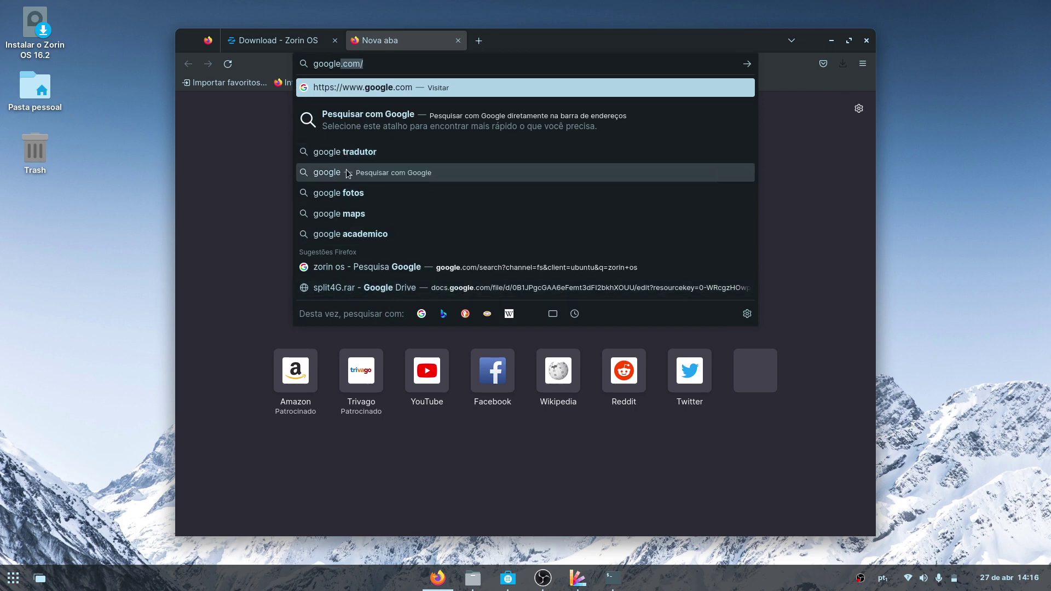
text( ch)
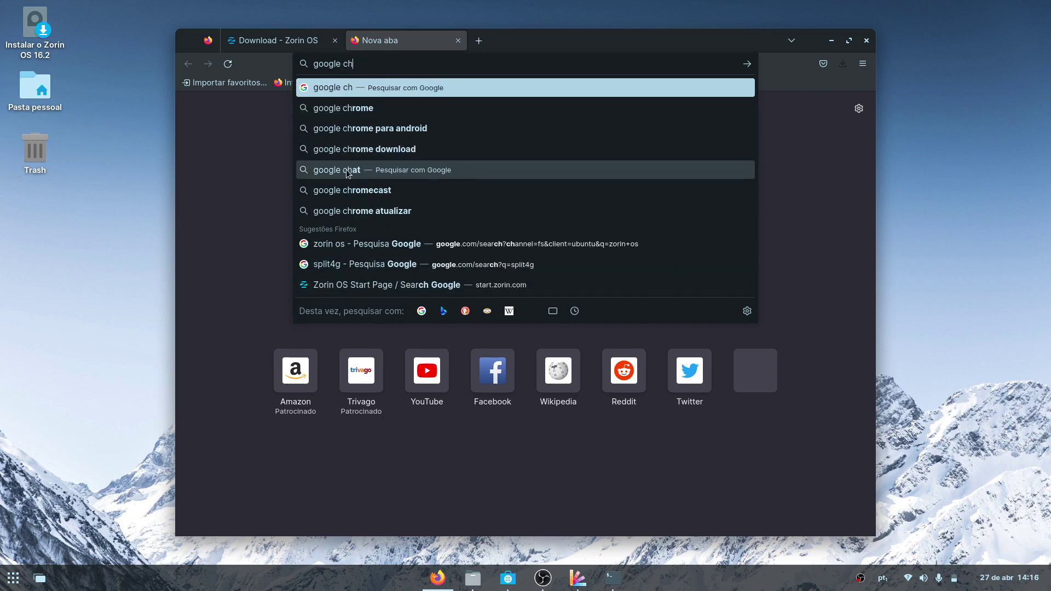
text(rome)
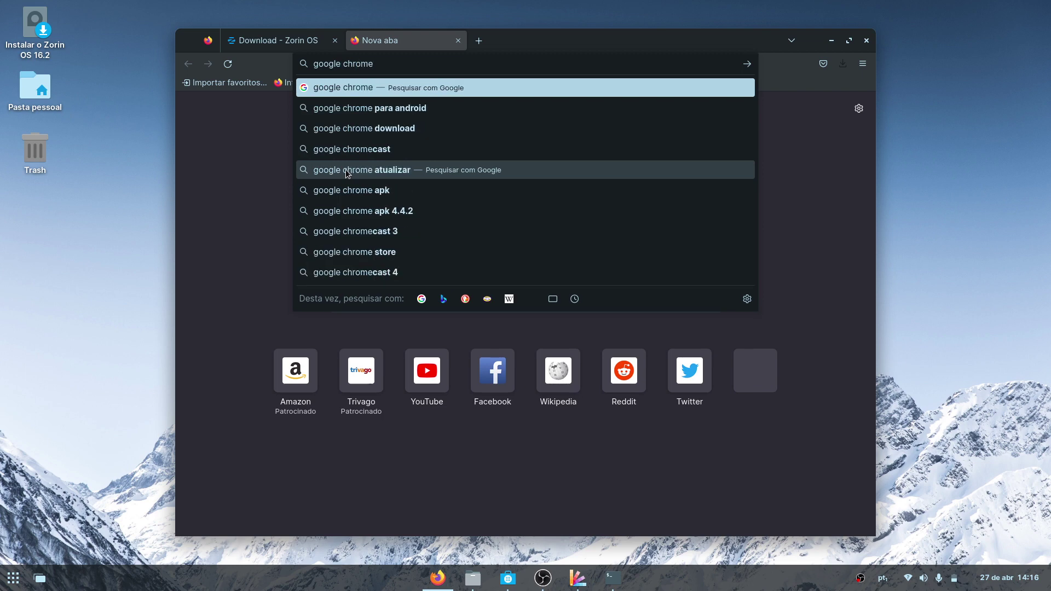
click(378, 128)
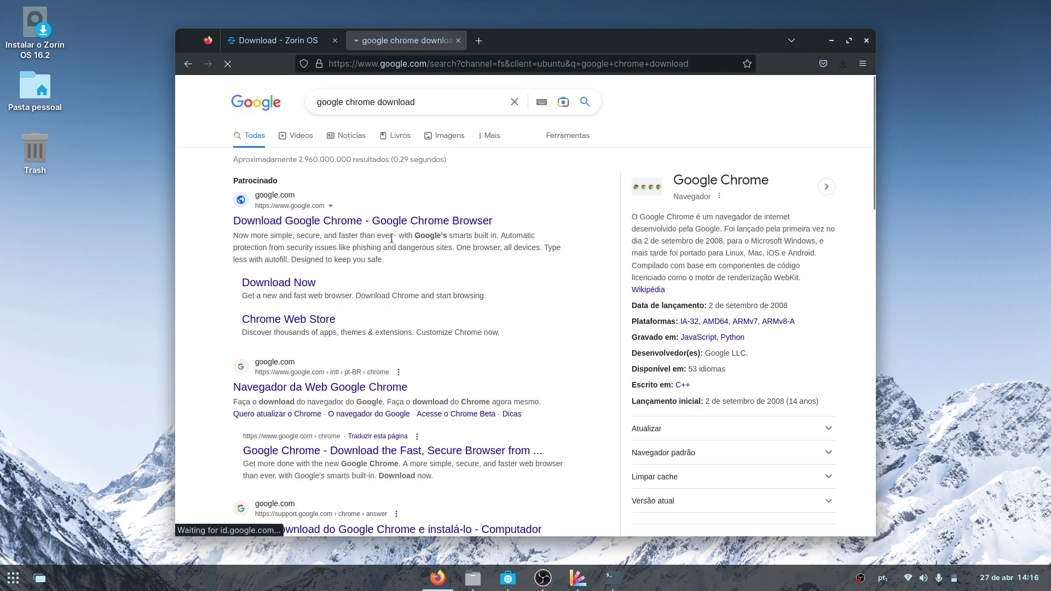
Step: Open the Navegador da Web Google Chrome page, view the Chrome package options for Linux, and minimize the browser
click(342, 389)
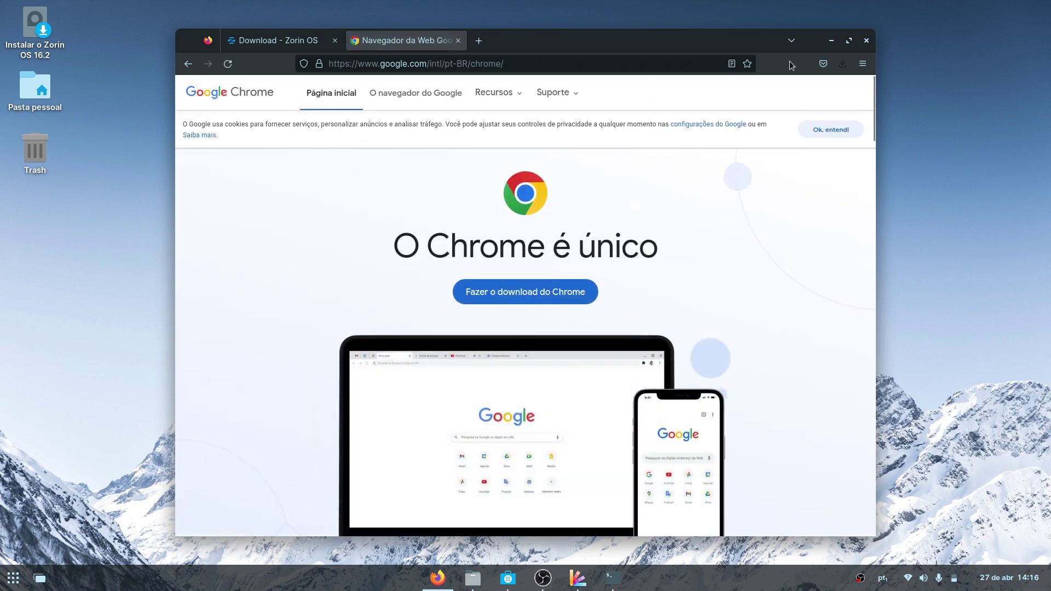
click(533, 297)
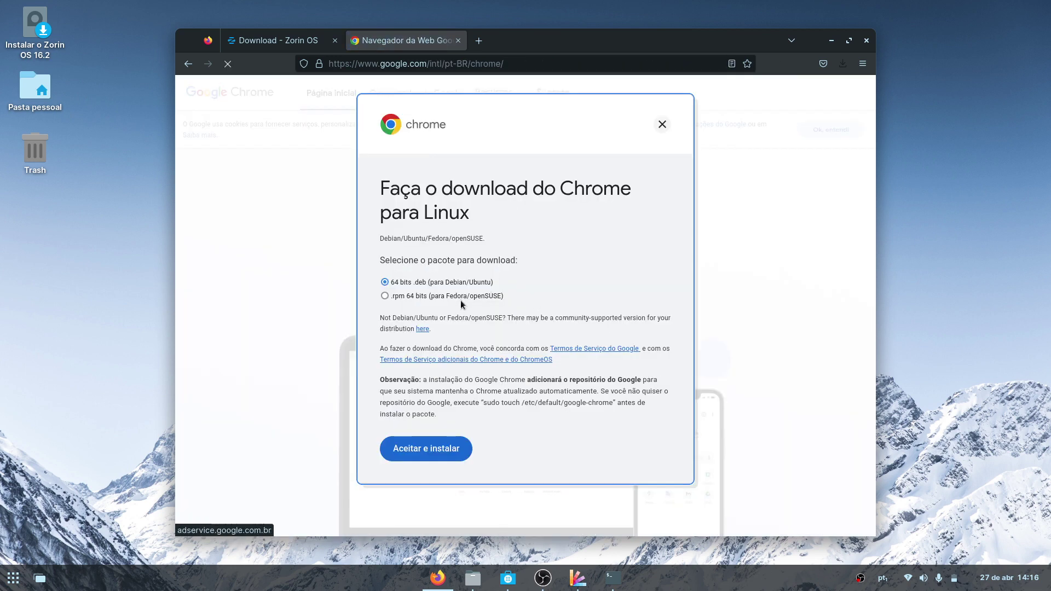
click(830, 36)
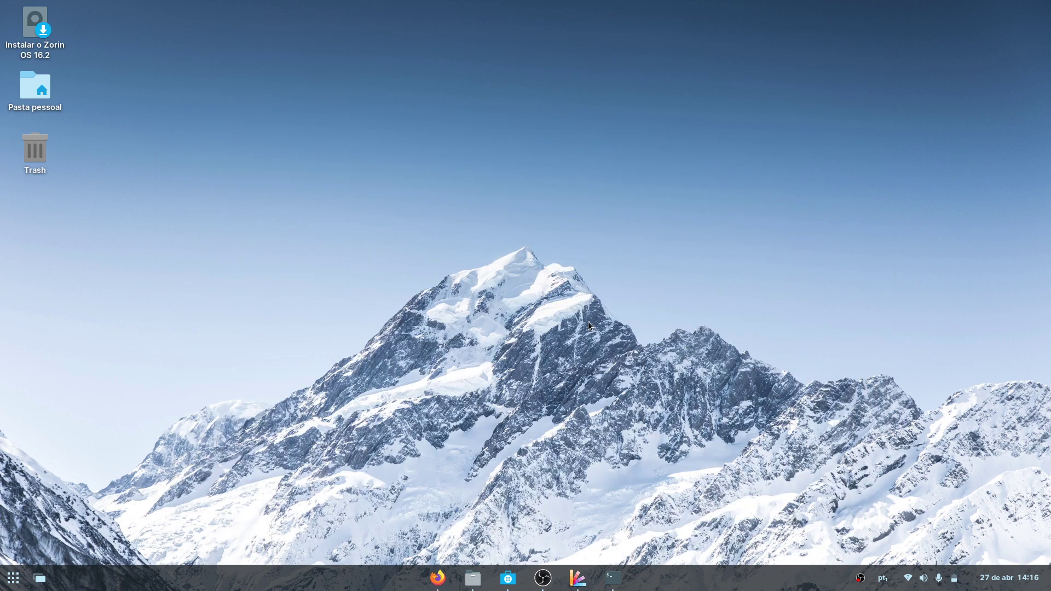
Step: Search the software store for "chrome"
click(508, 578)
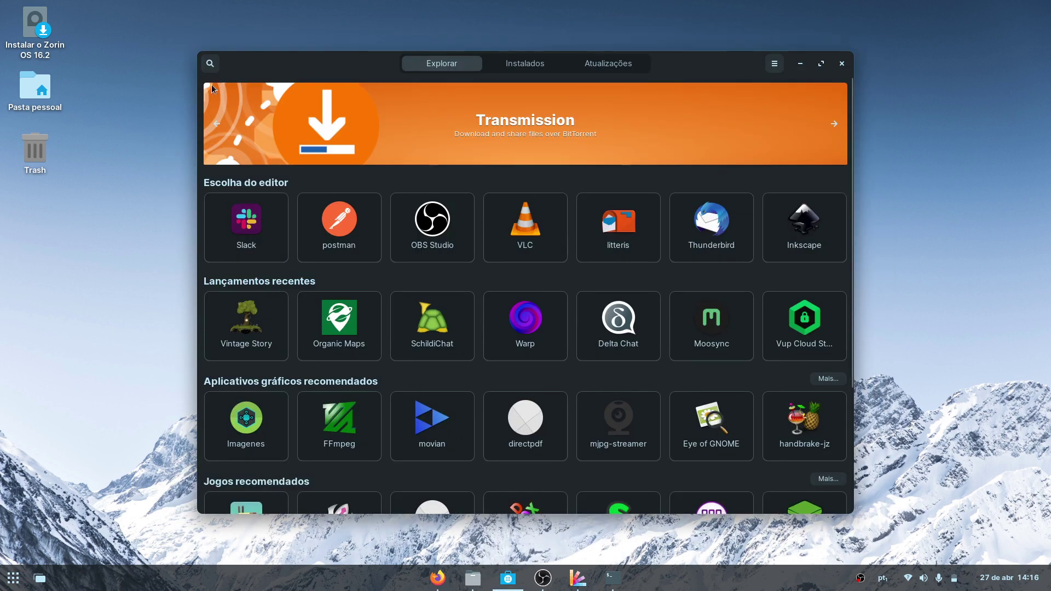
click(210, 63)
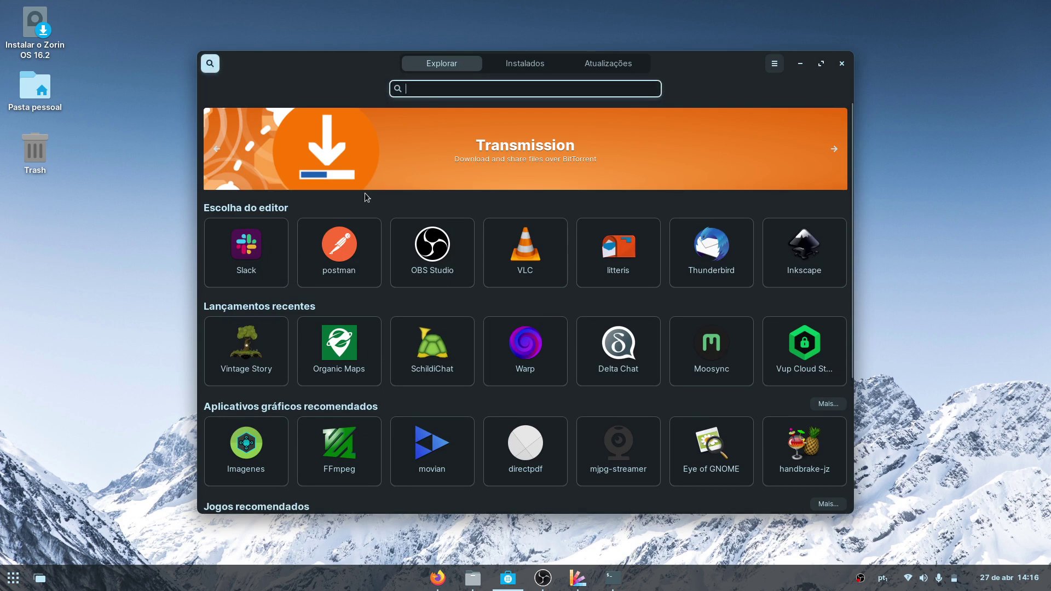
text(ch)
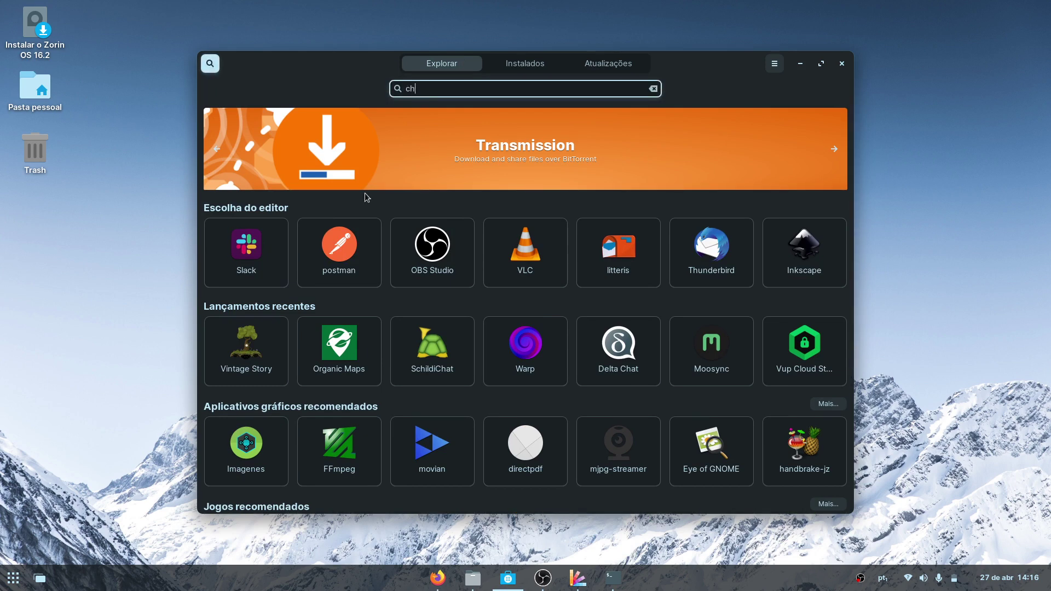
text(rome)
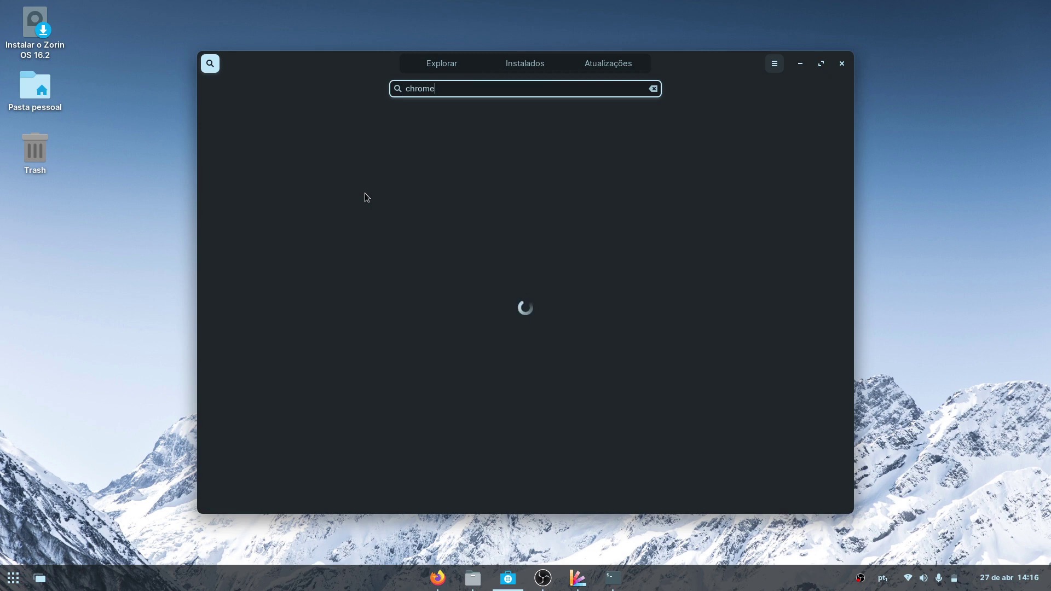